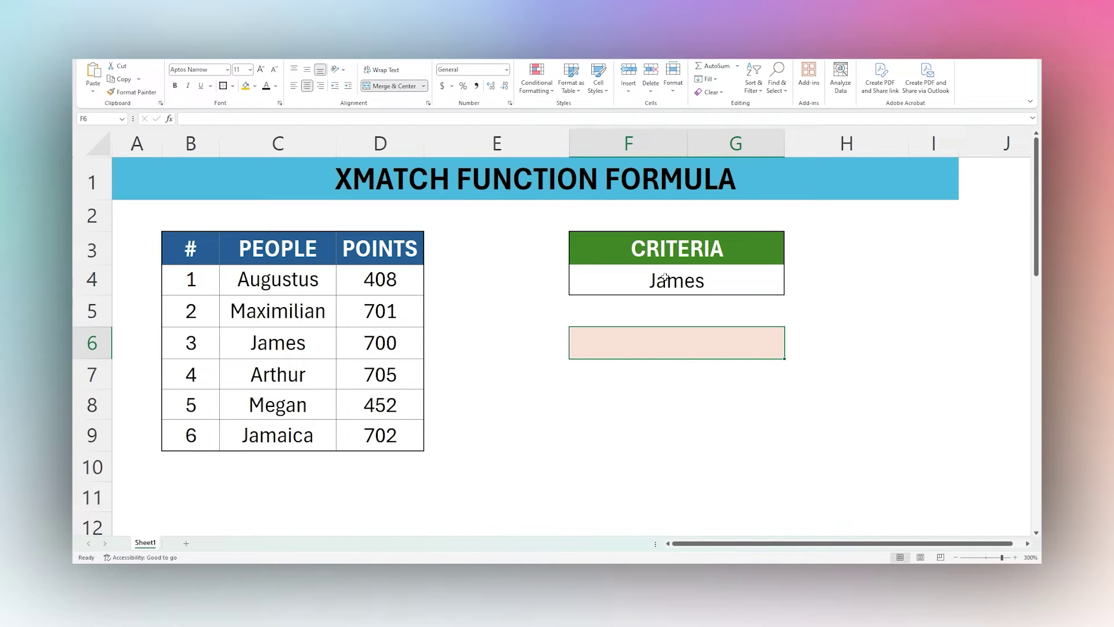
Highlight the PEOPLE names, the # numbers and the James criteria cell to introduce the data
left_click(279, 282)
left_click_drag(279, 282, 281, 440)
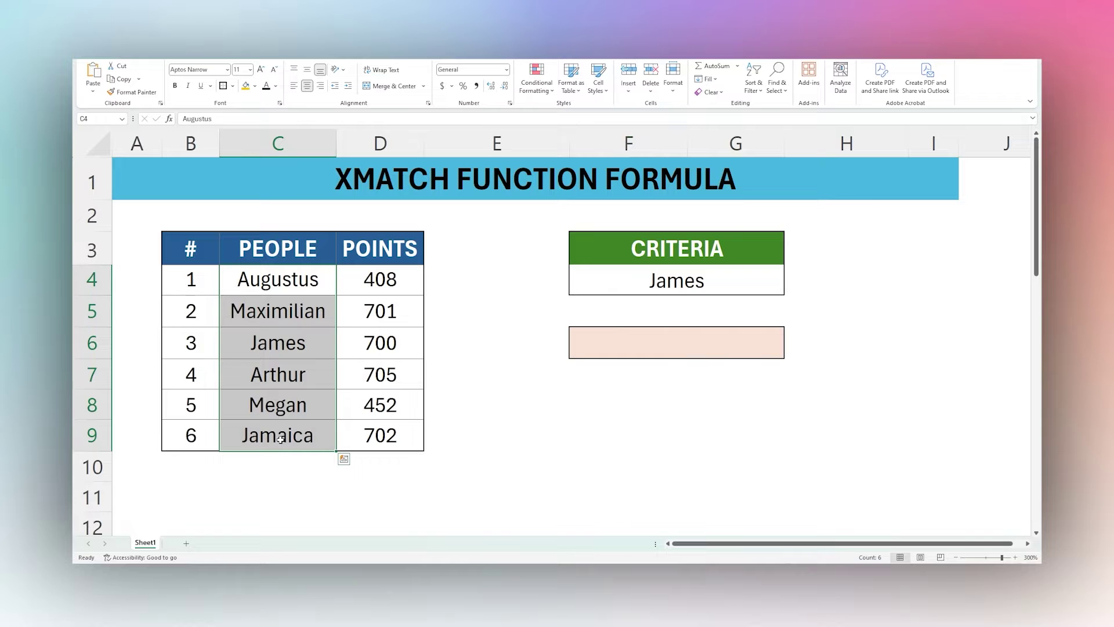
left_click_drag(197, 296, 235, 347)
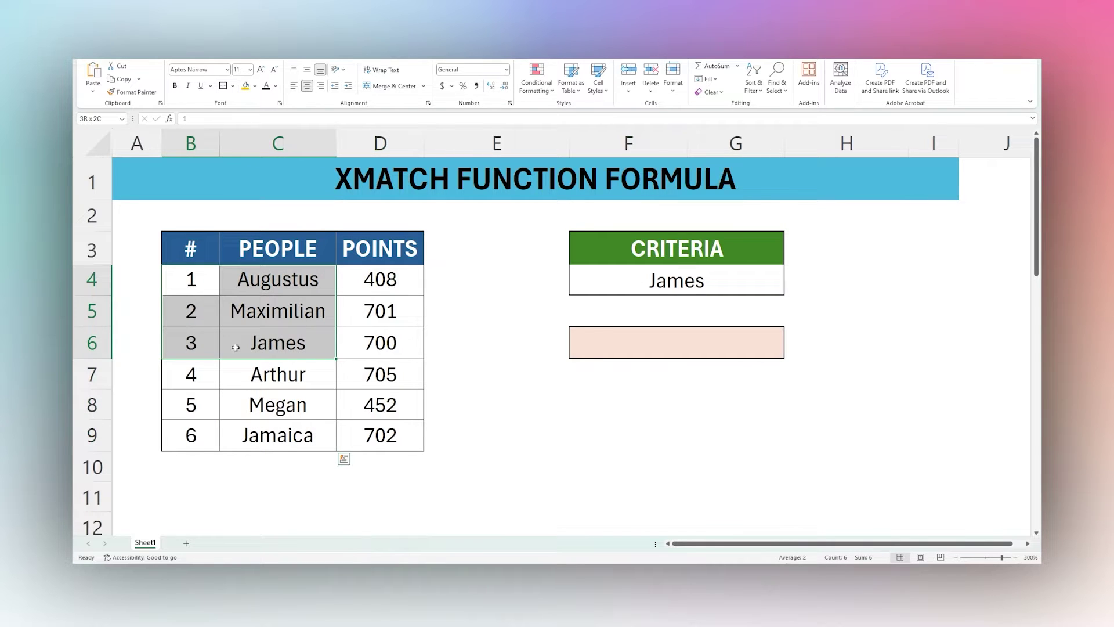
left_click(637, 283)
left_click_drag(239, 283, 264, 434)
left_click(199, 343)
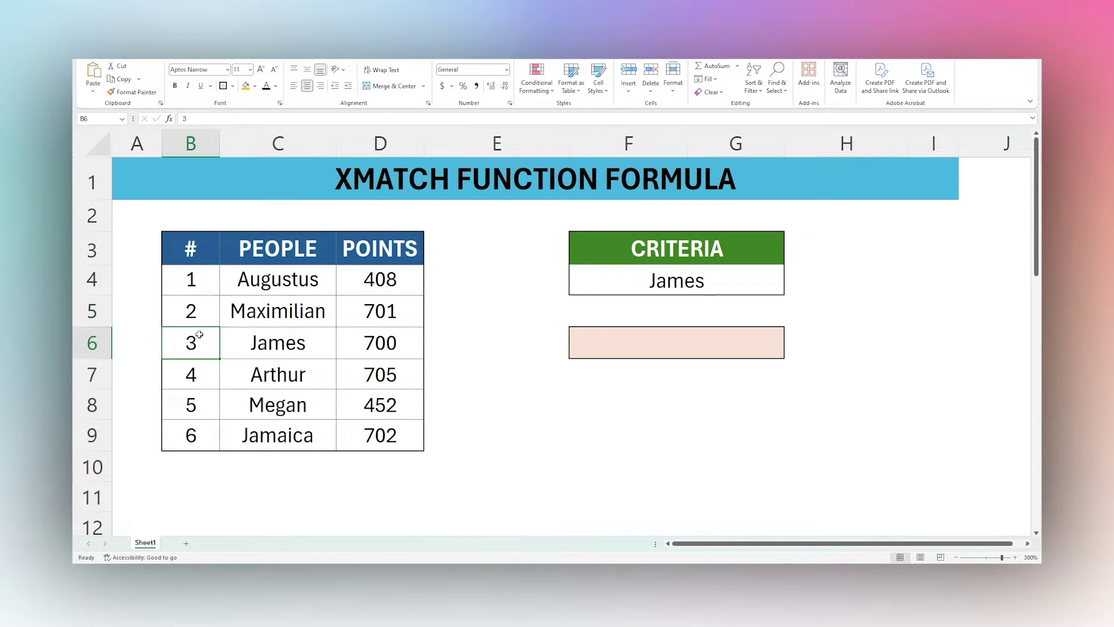
left_click_drag(199, 281, 270, 343)
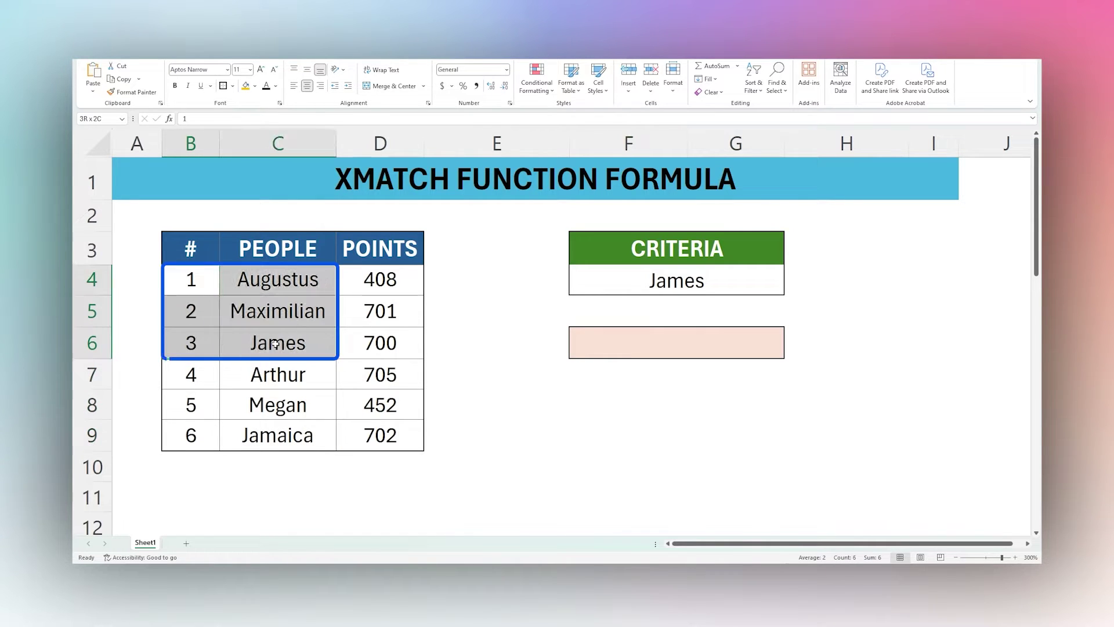
Enter =XMATCH(F4,C4:C9) in F6 so it returns 3 for James
left_click(618, 340)
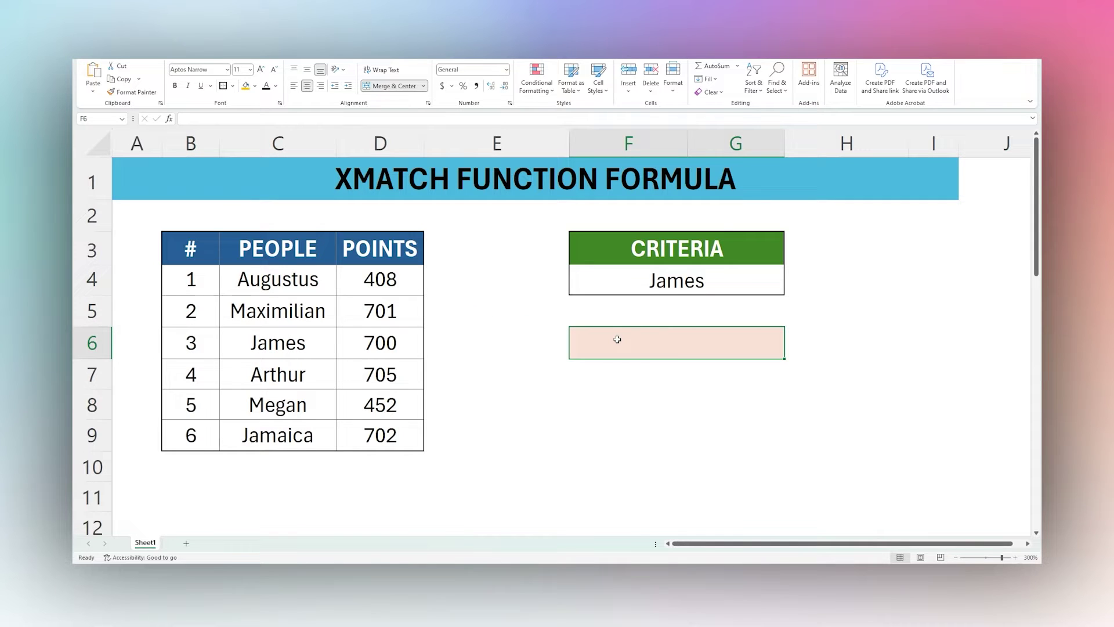
type("=")
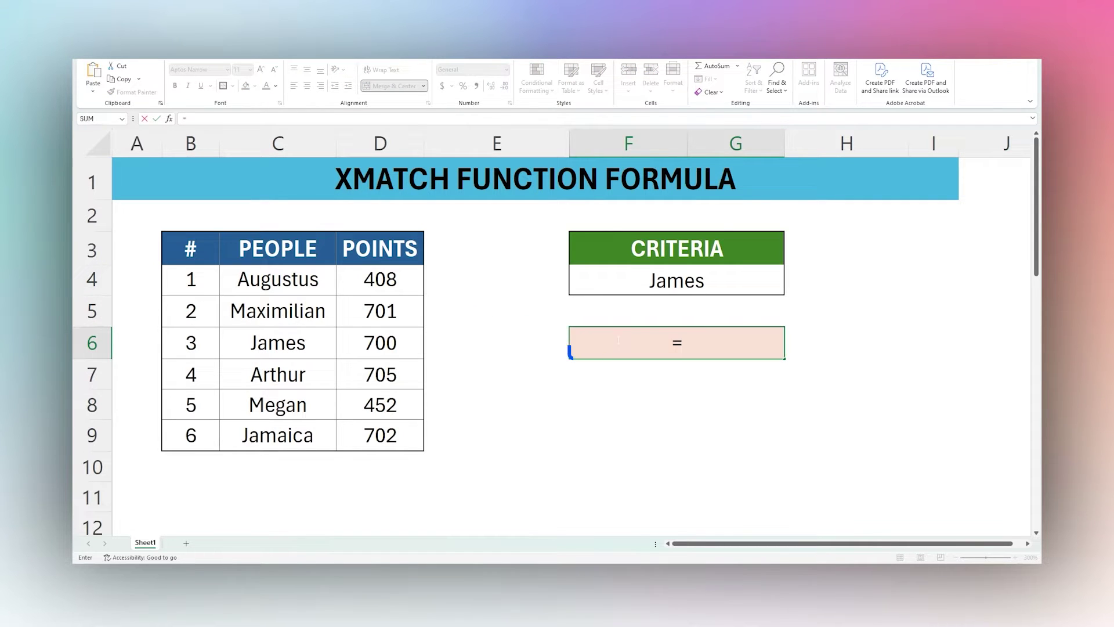
type("XMATC")
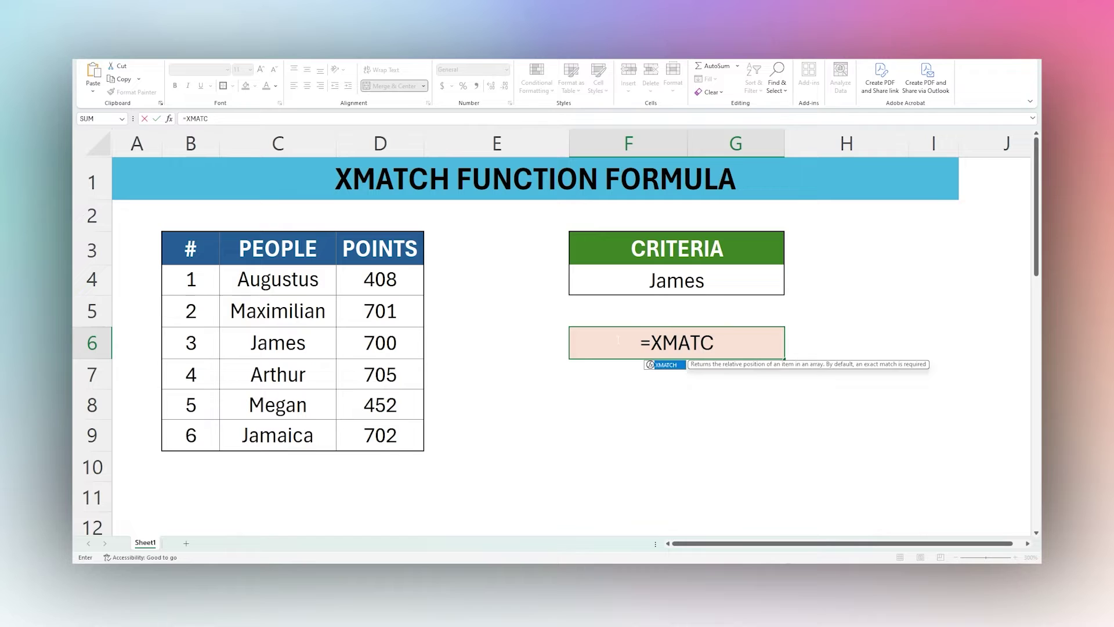
key("Tab")
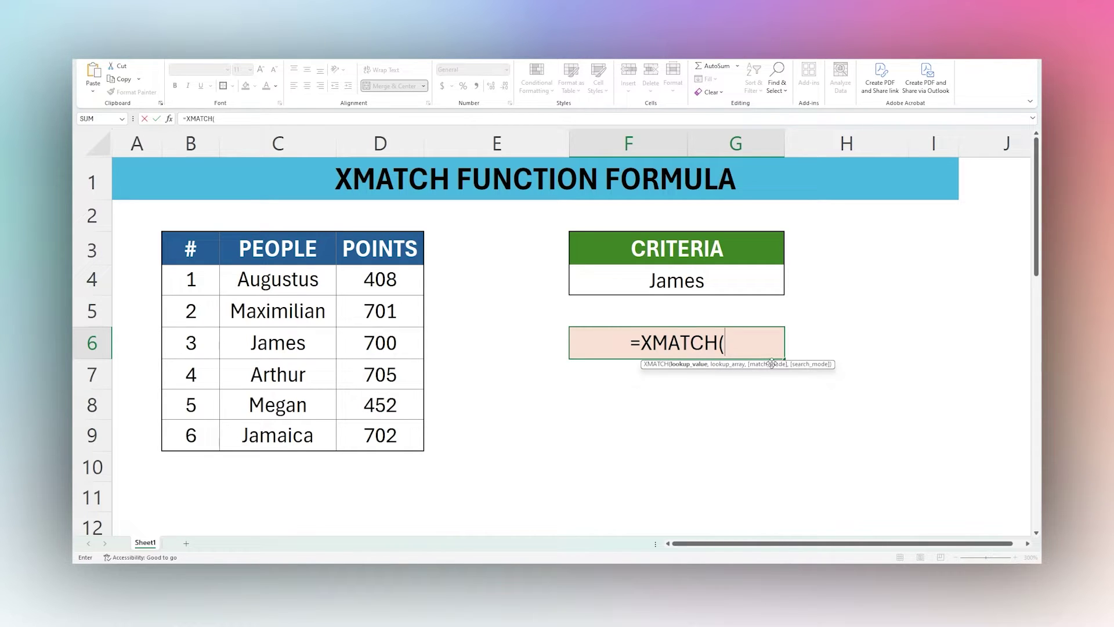
left_click(686, 282)
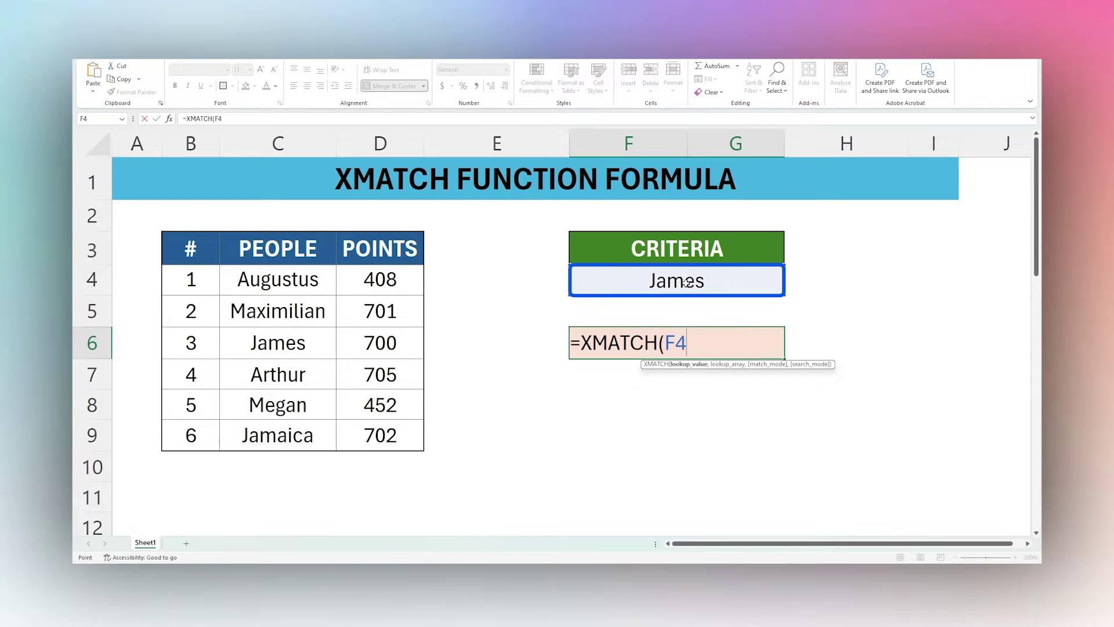
type(",")
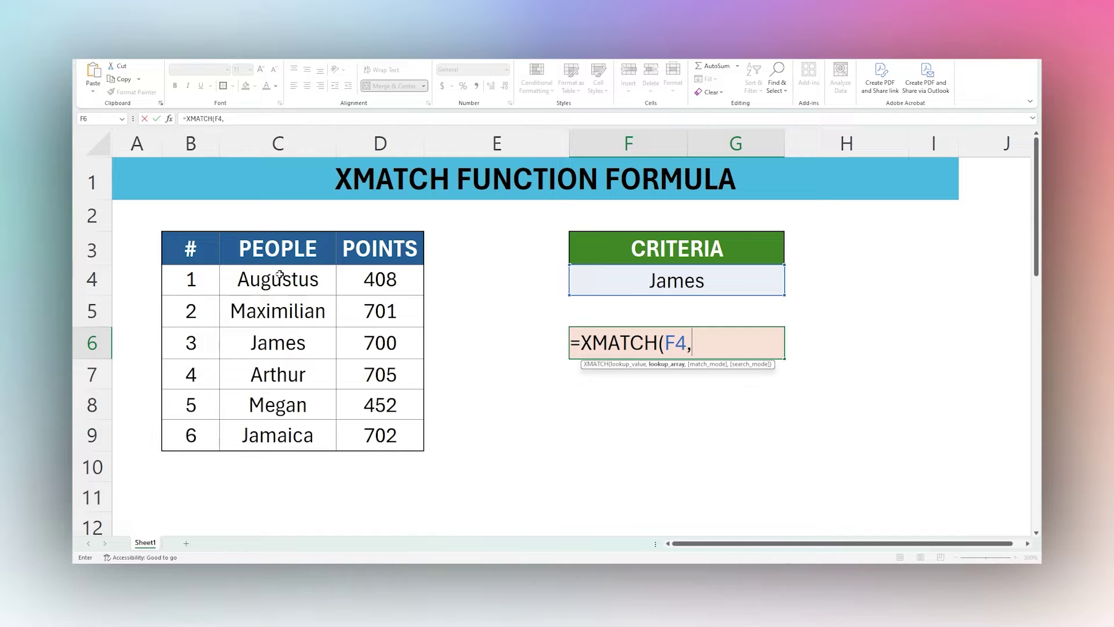
left_click(282, 294)
left_click_drag(282, 294, 304, 426)
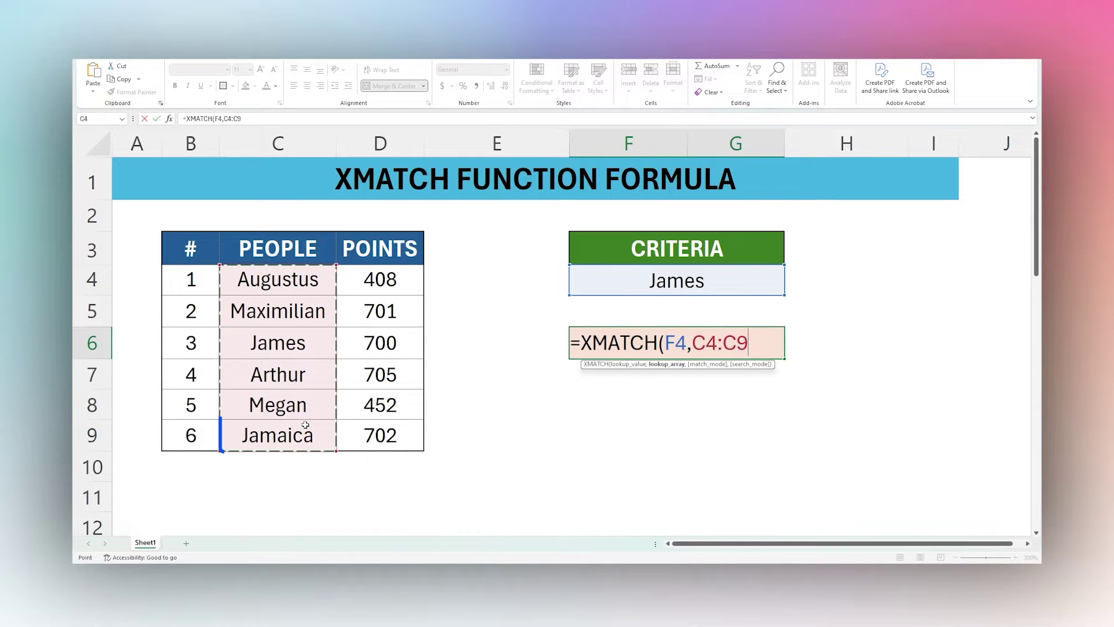
type(")")
key("Return")
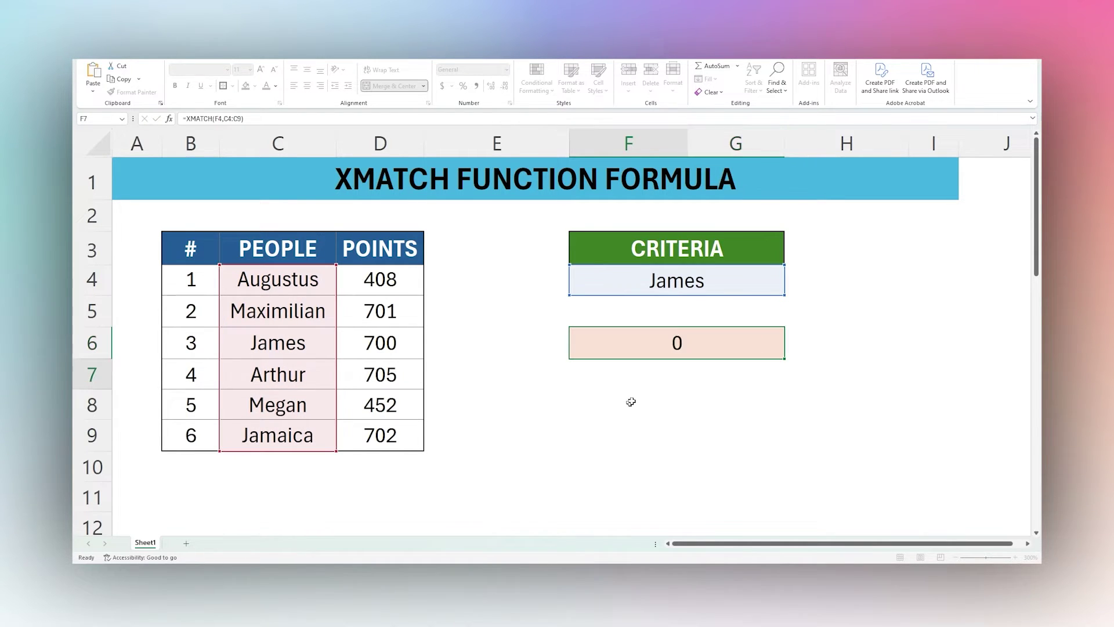
left_click(689, 341)
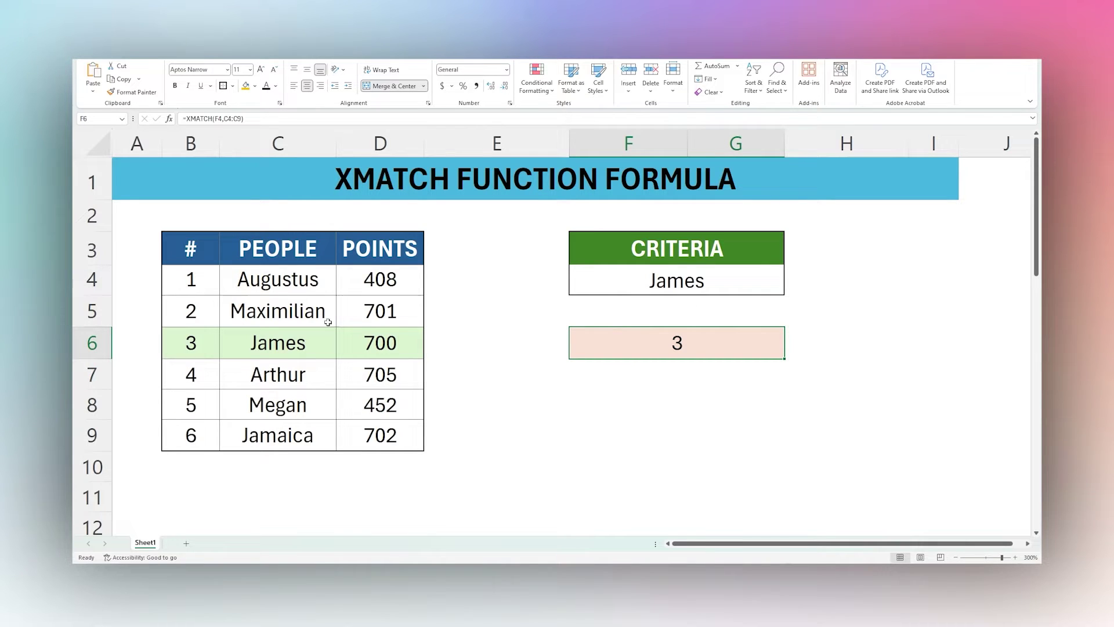
left_click(298, 347)
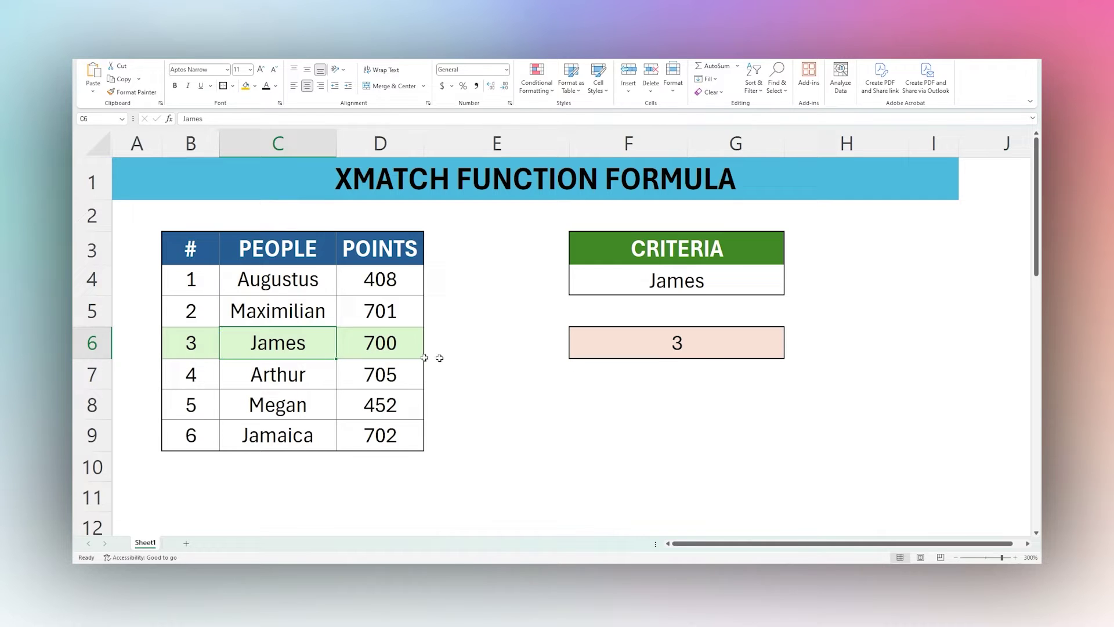
left_click(692, 341)
double_click(692, 340)
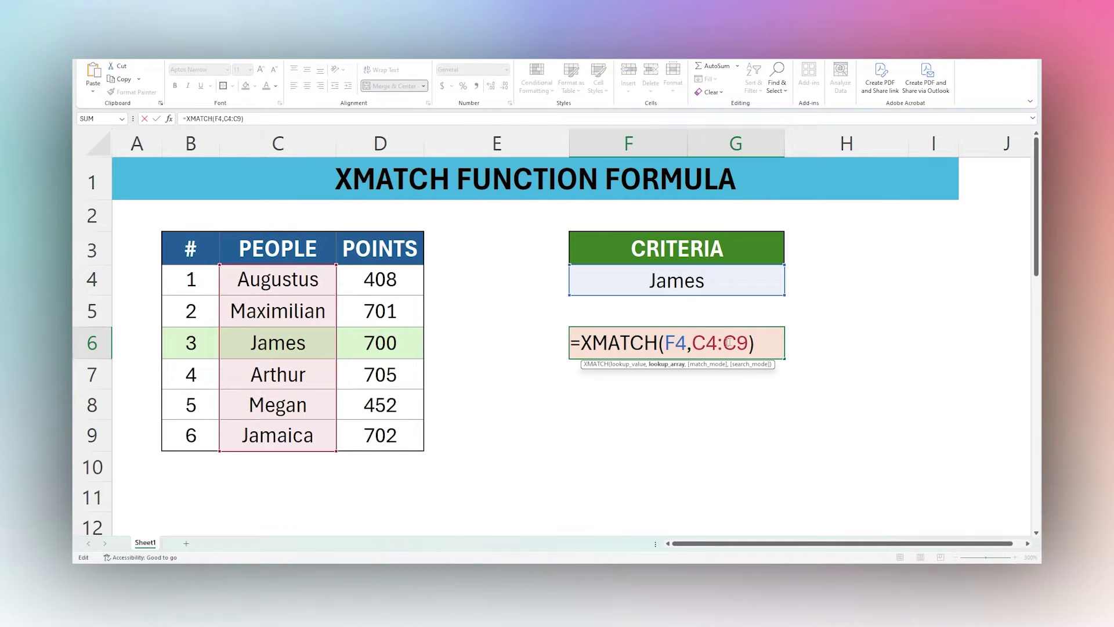
left_click(757, 345)
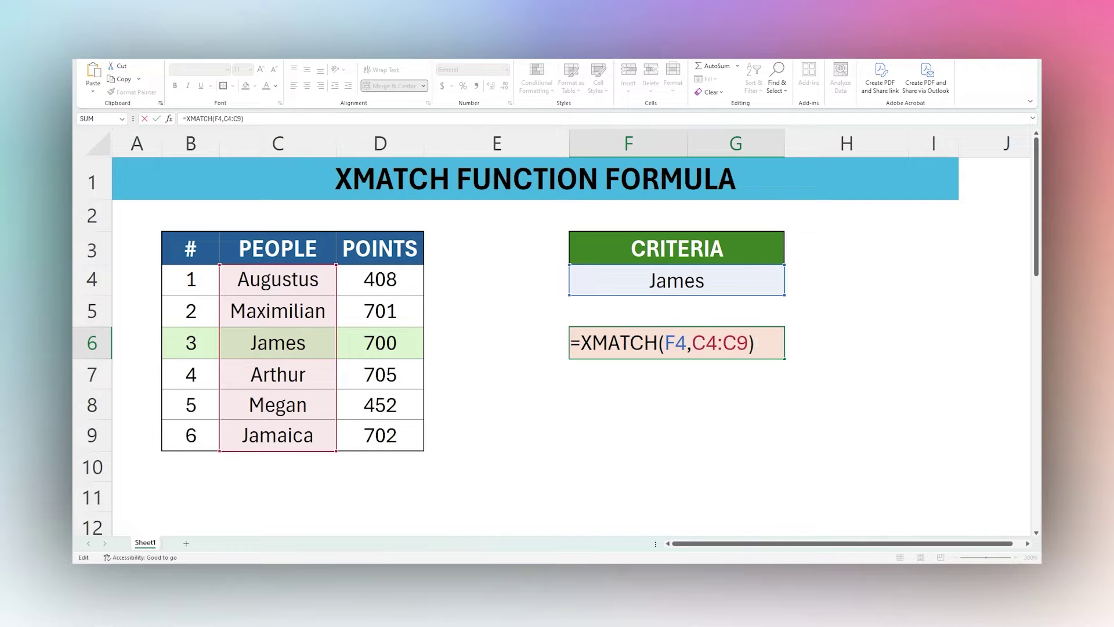
key("BackSpace")
type(",")
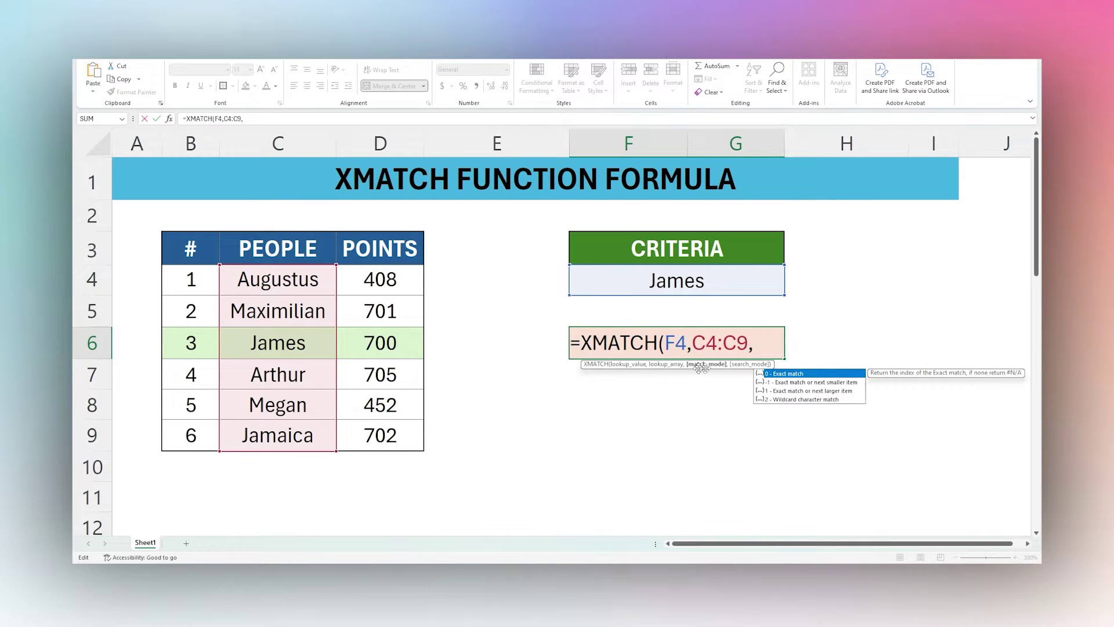
double_click(795, 374)
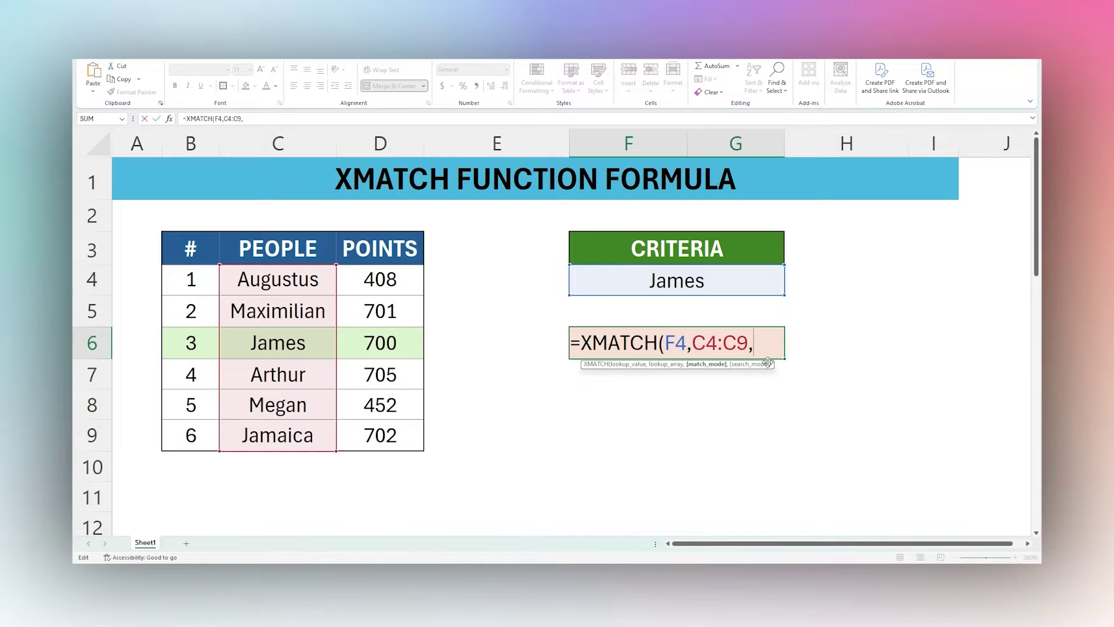
key("Return")
double_click(721, 281)
type("a")
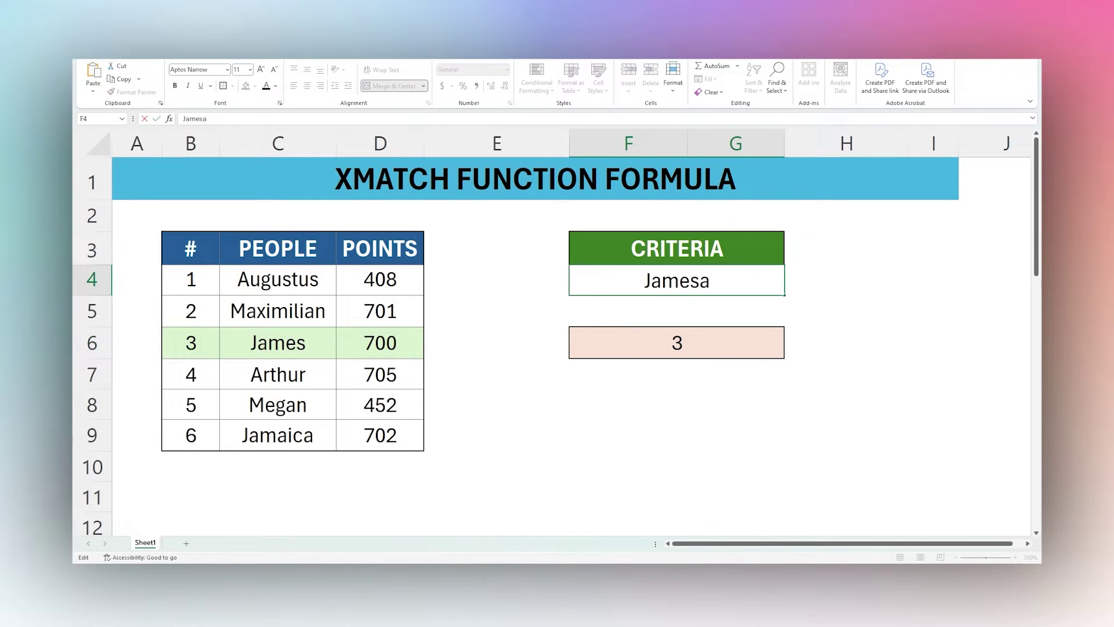
key("Return")
key("Up")
key("F2")
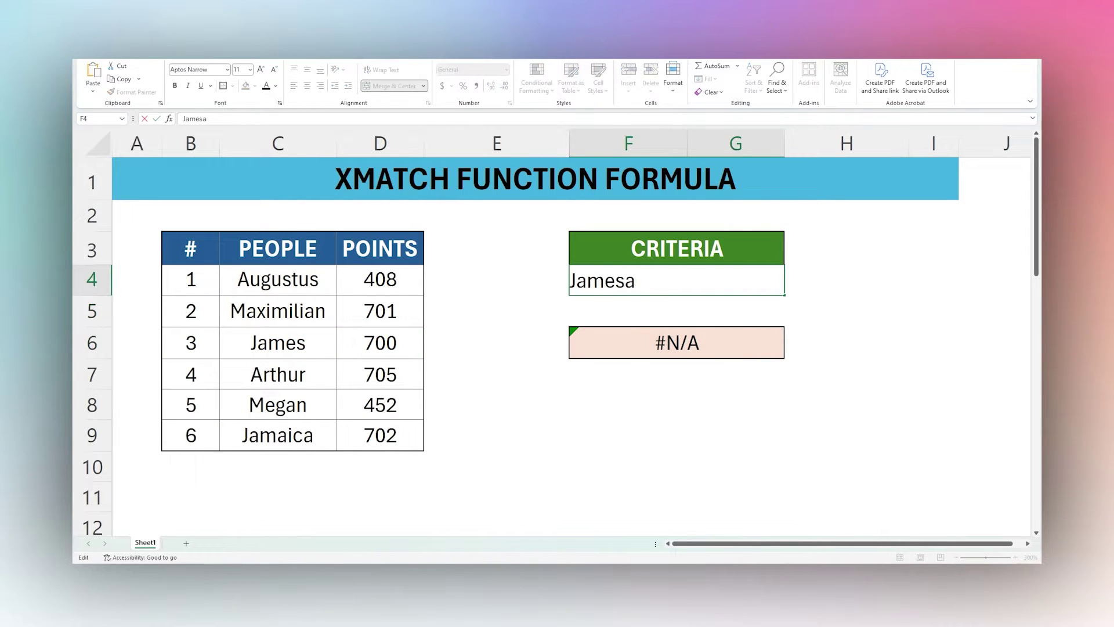
key("BackSpace")
key("Left")
key("BackSpace")
type("a")
key("Return")
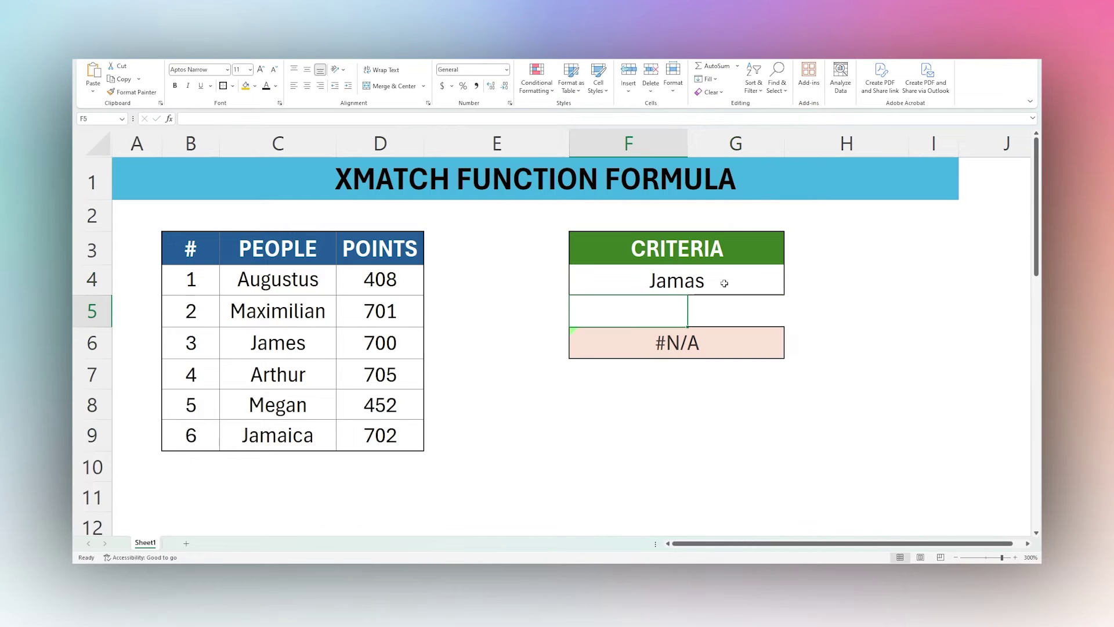
left_click(692, 346)
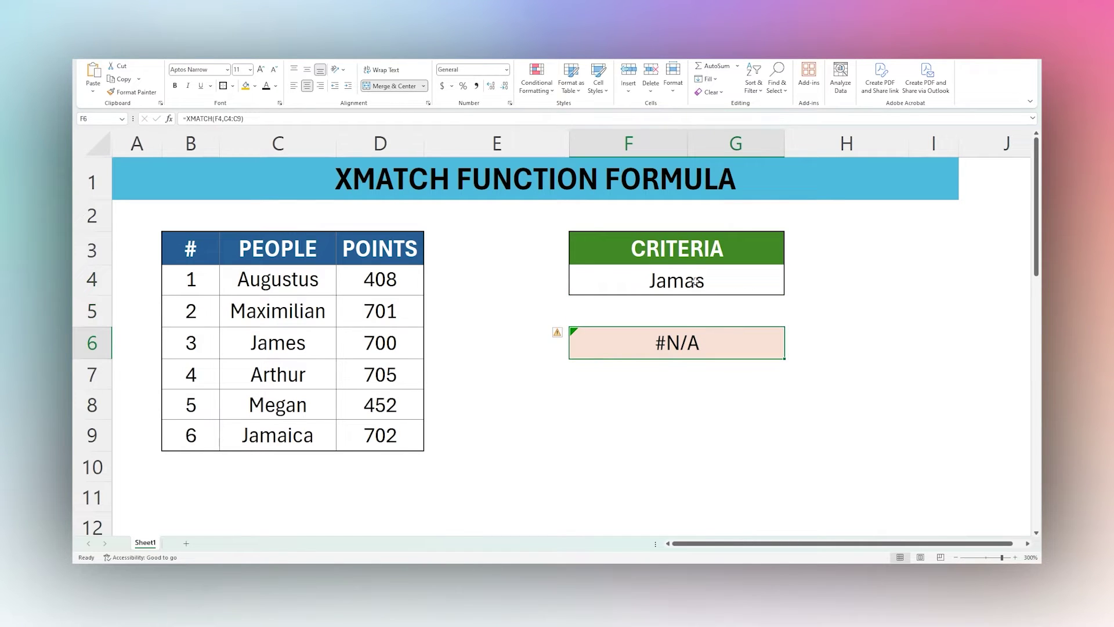
double_click(695, 283)
key("BackSpace")
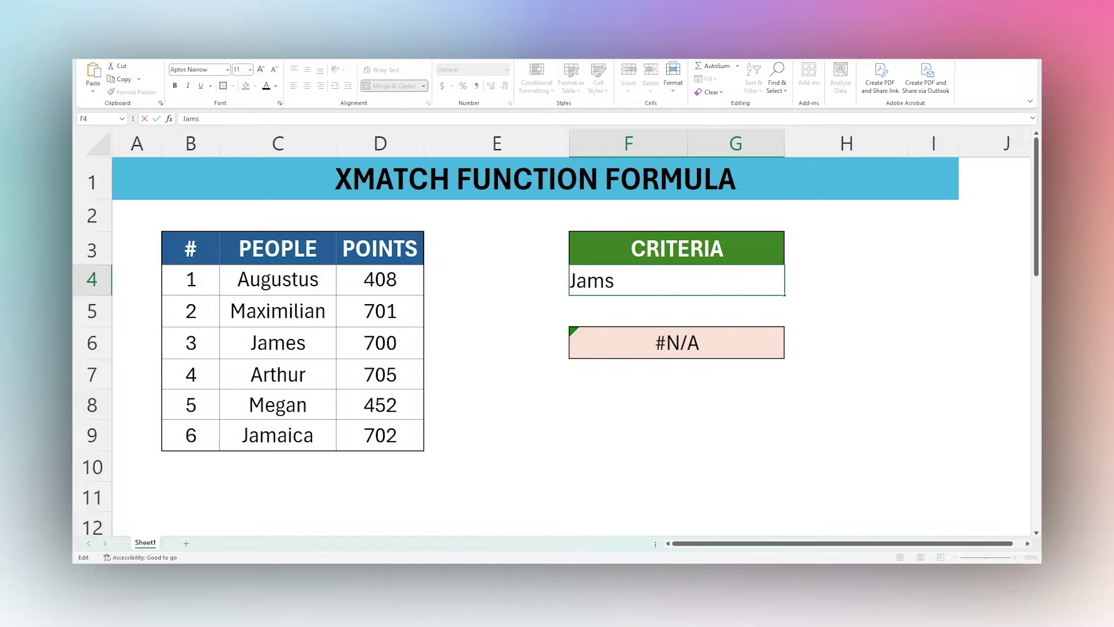
type("e")
key("Return")
left_click(678, 344)
Change the F6 formula to =XMATCH(F4,C4:C9,2), using match mode 2 (wildcard character match)
double_click(678, 345)
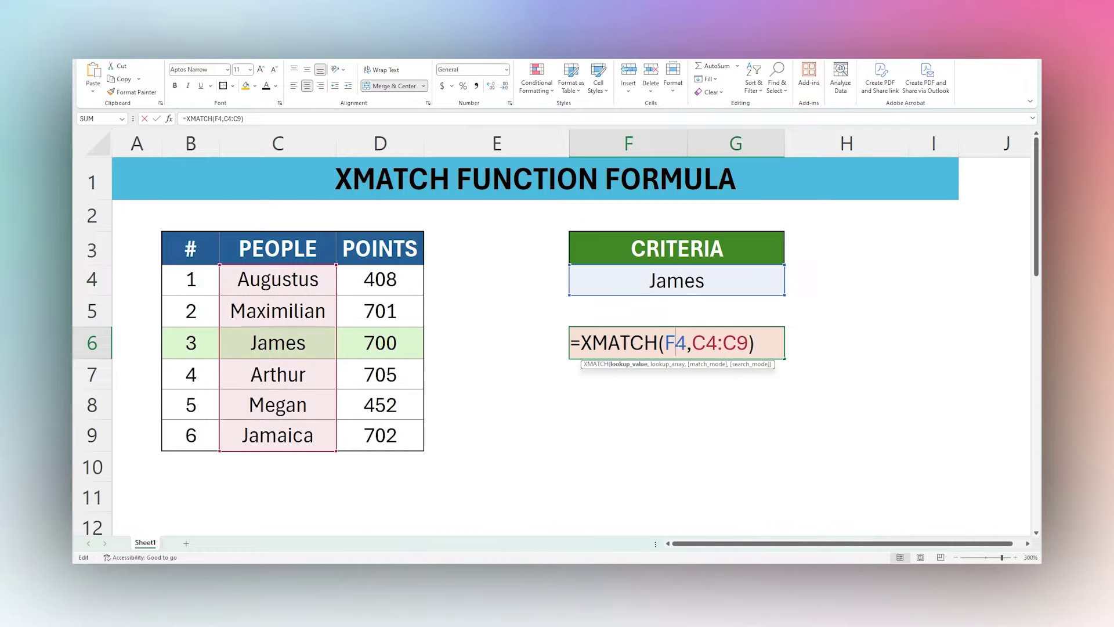
key("BackSpace")
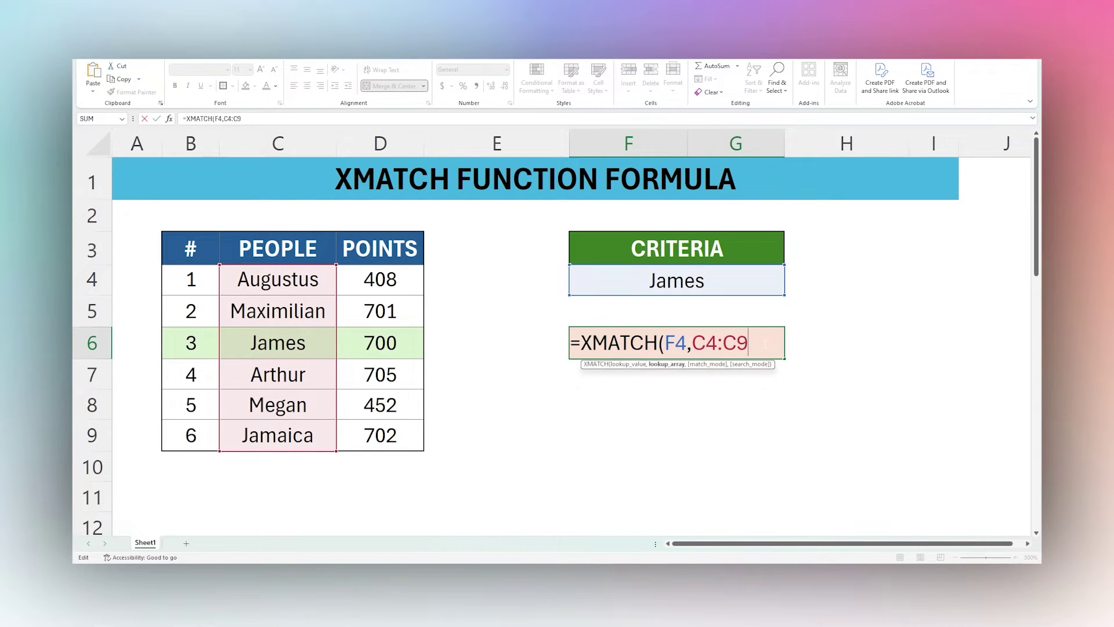
type(",")
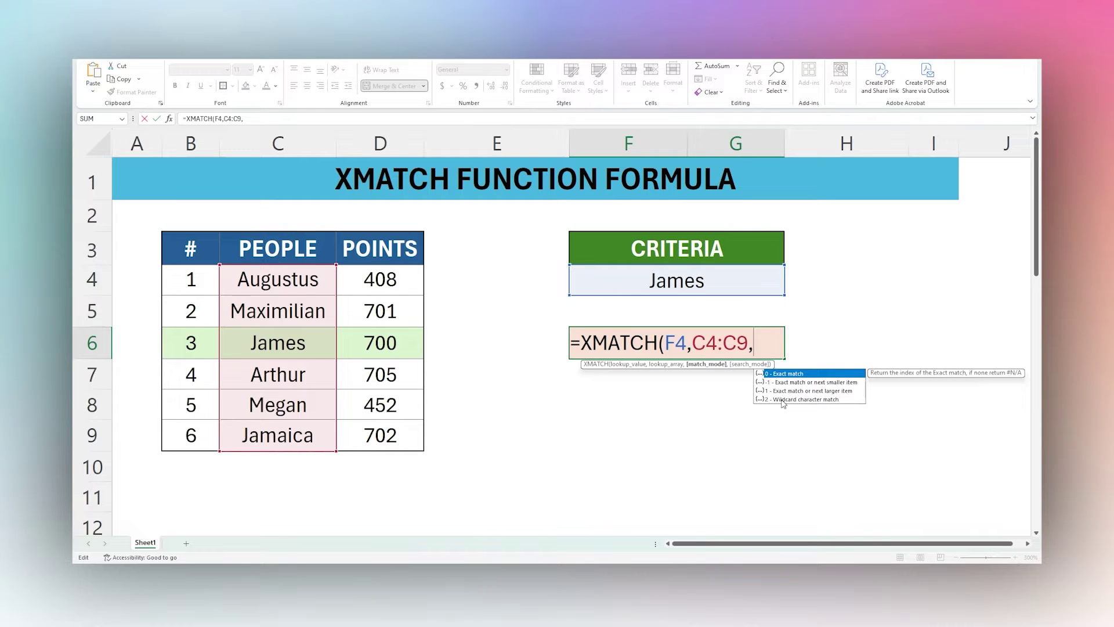
type("2)")
key("Return")
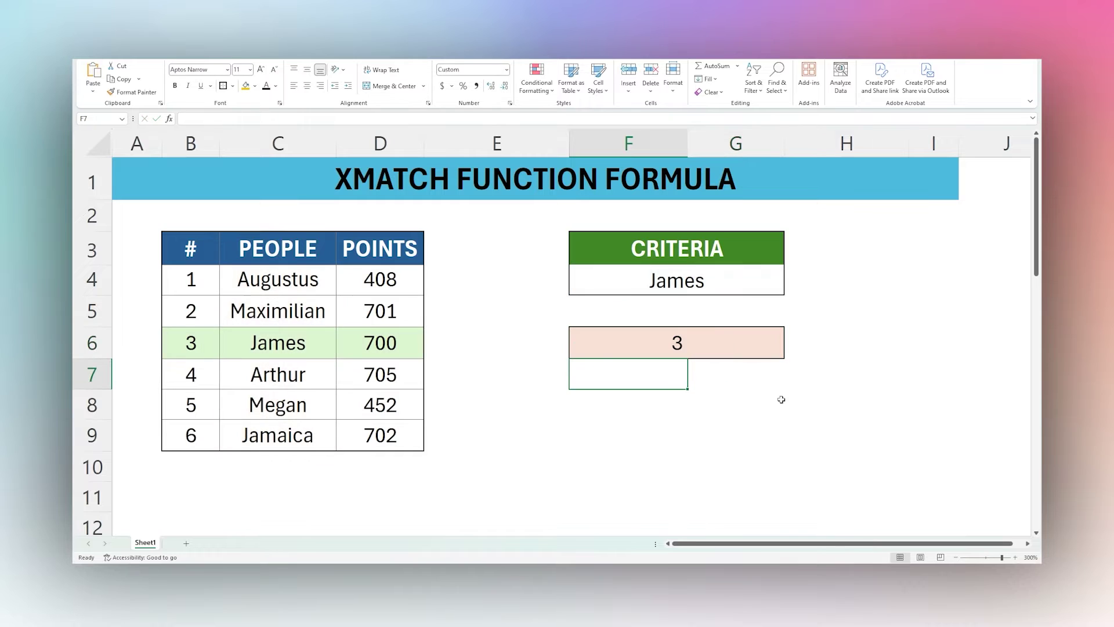
left_click(681, 345)
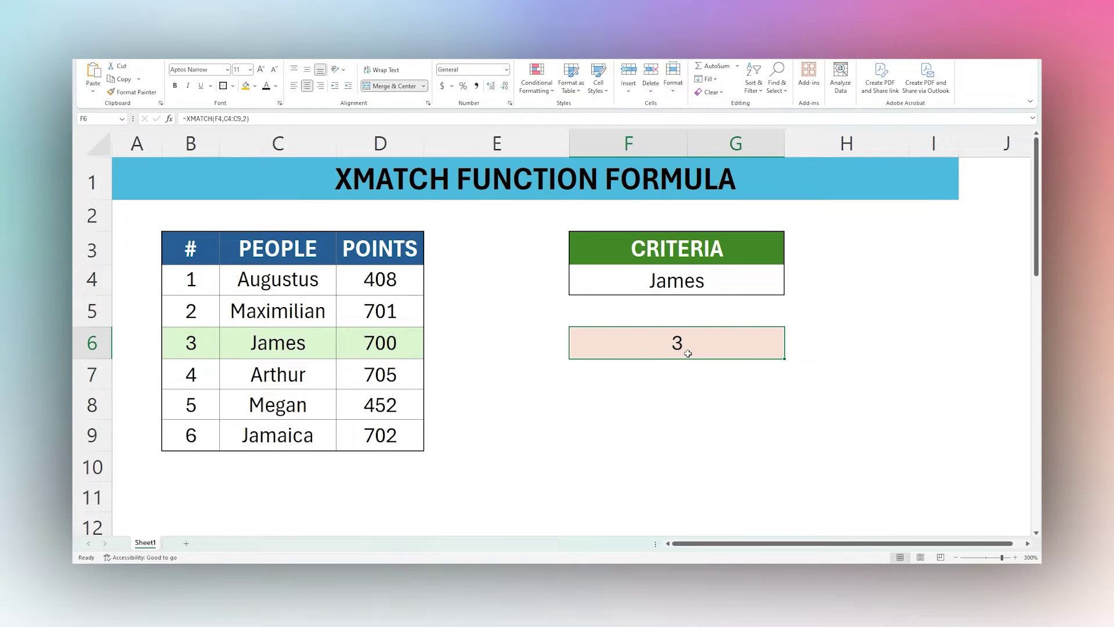
Replace 'mes' in the F4 criteria with * so it reads Ja*
double_click(673, 283)
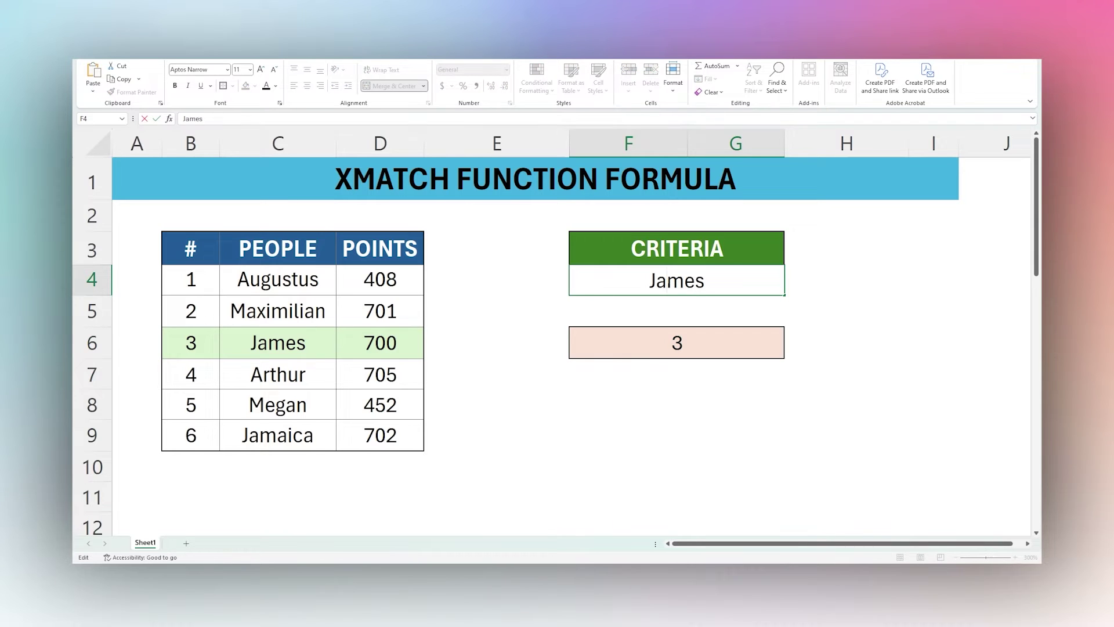
left_click_drag(666, 281, 705, 281)
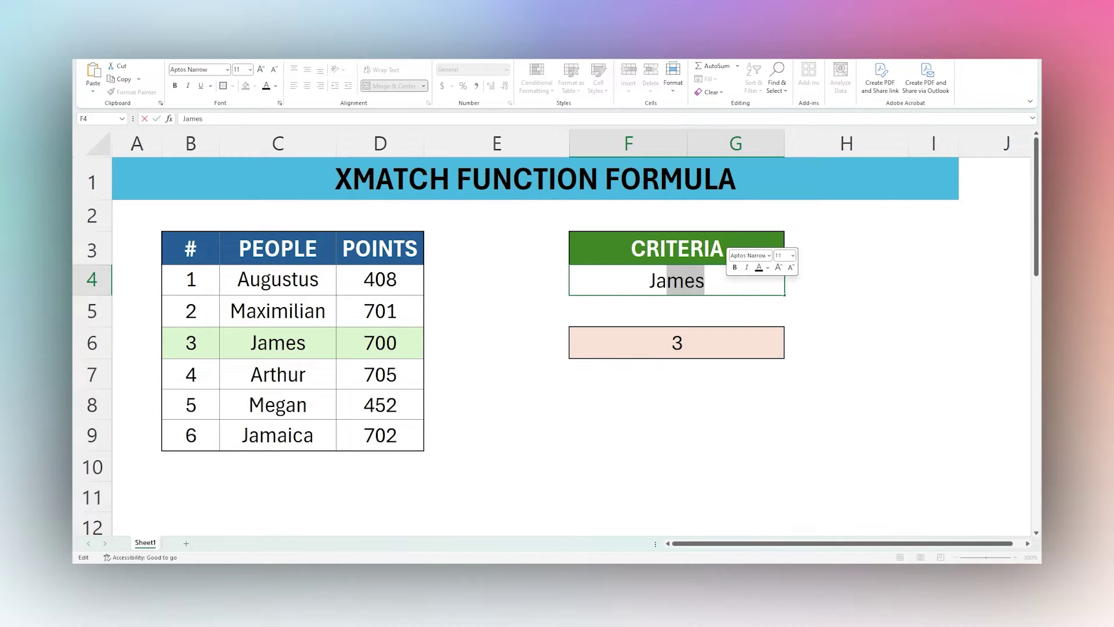
key("BackSpace")
type("*")
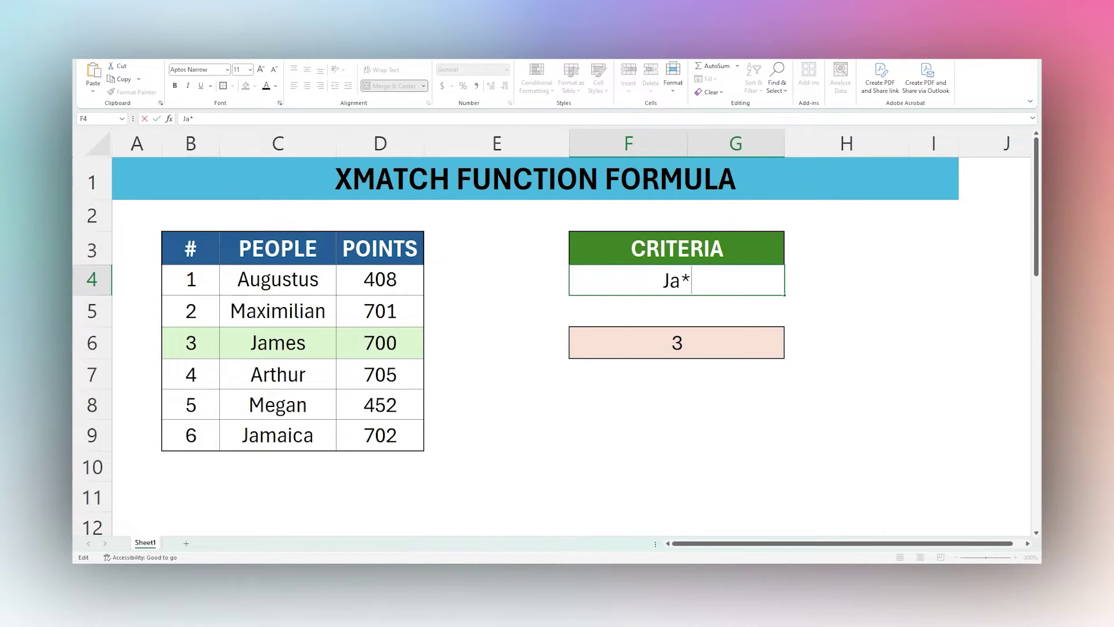
key("Return")
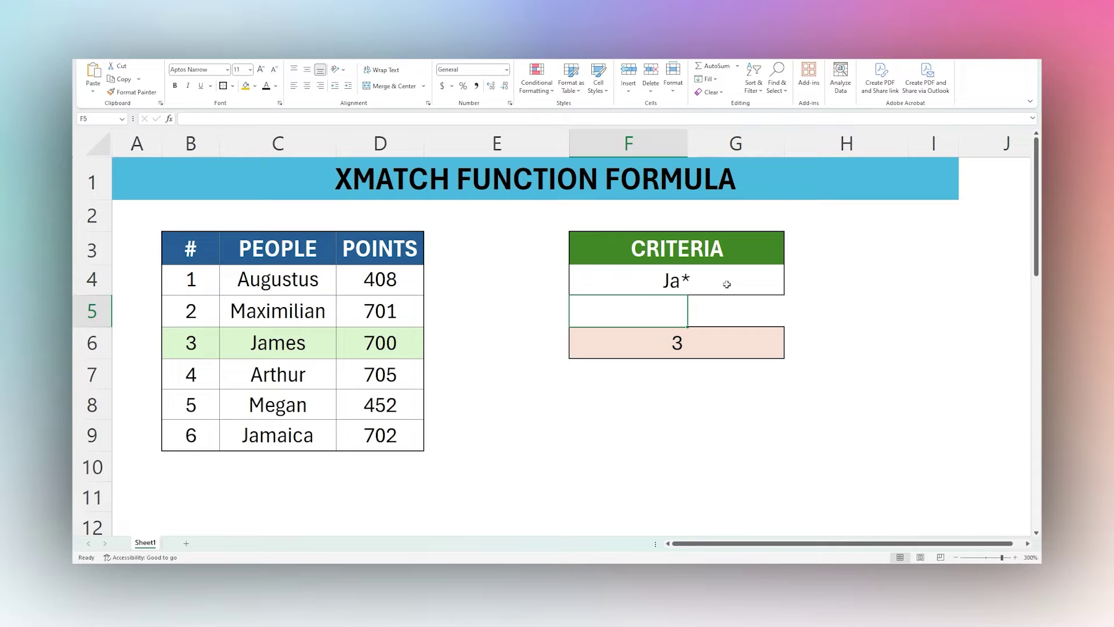
left_click(707, 343)
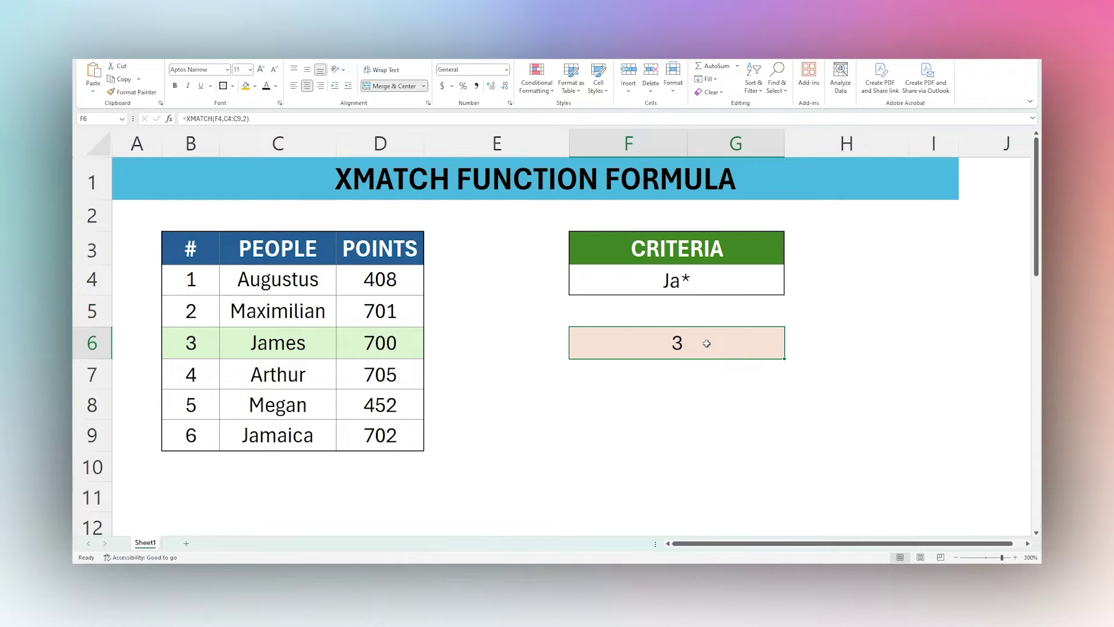
Append search mode -1 so F6 reads =XMATCH(F4,C4:C9,2,-1)
double_click(707, 344)
key("End")
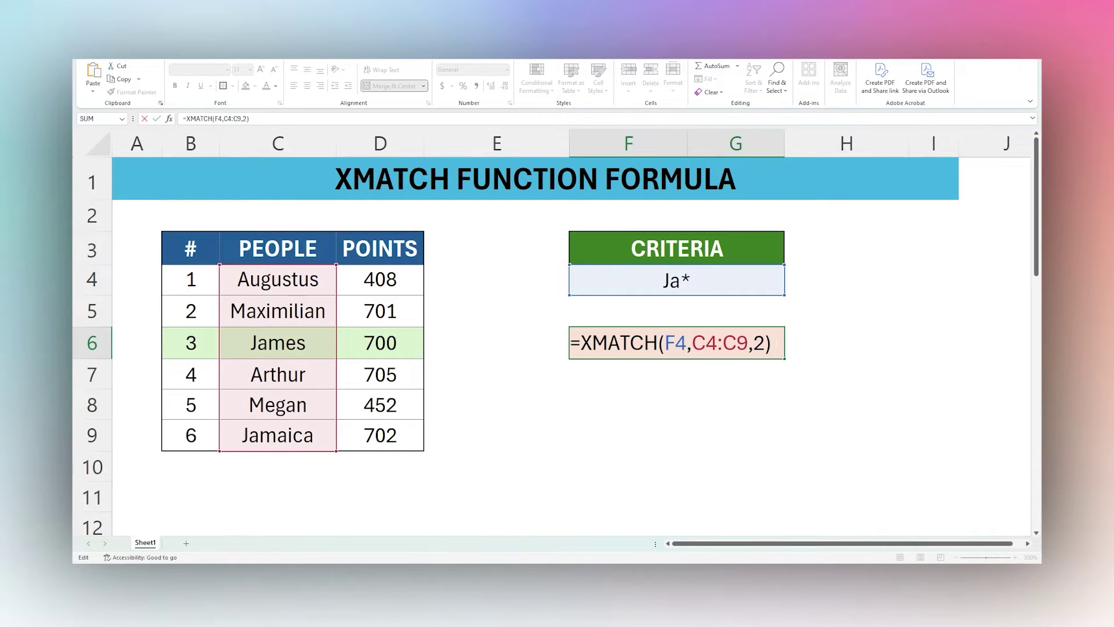
key("BackSpace")
type(",")
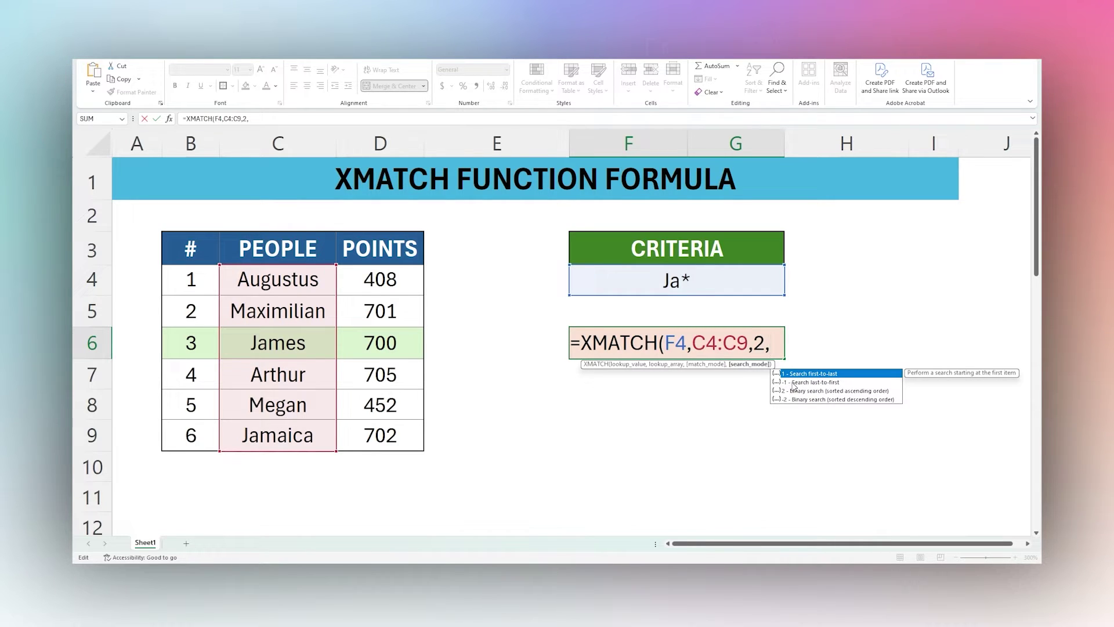
type("-1)")
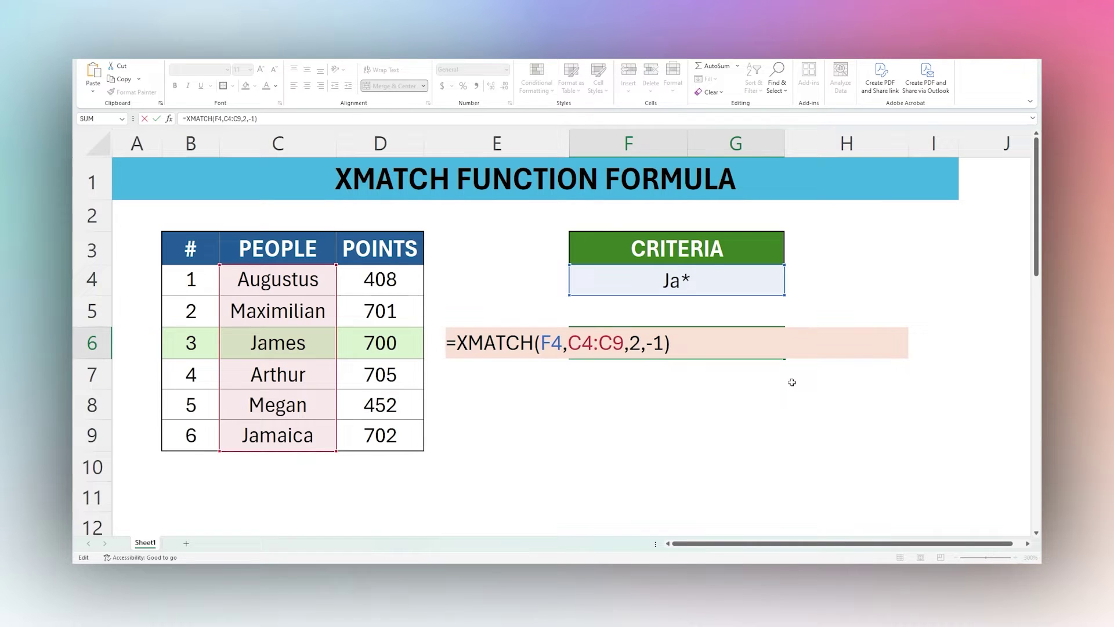
Commit the last-to-first formula so F6 returns 6 for Jamaica, then review its references
key("Return")
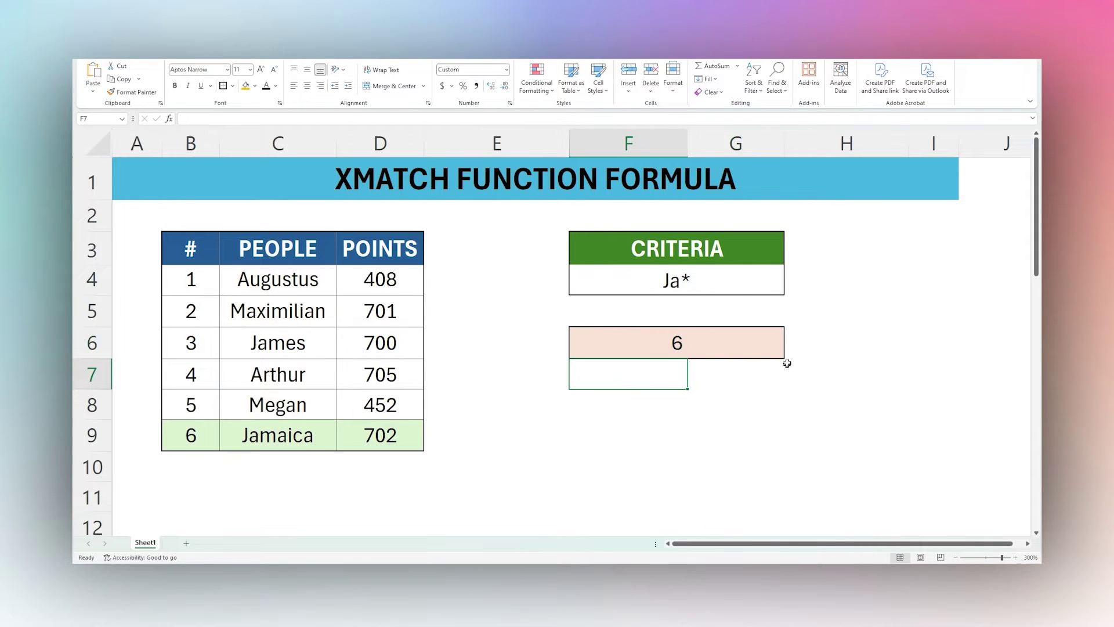
left_click(654, 347)
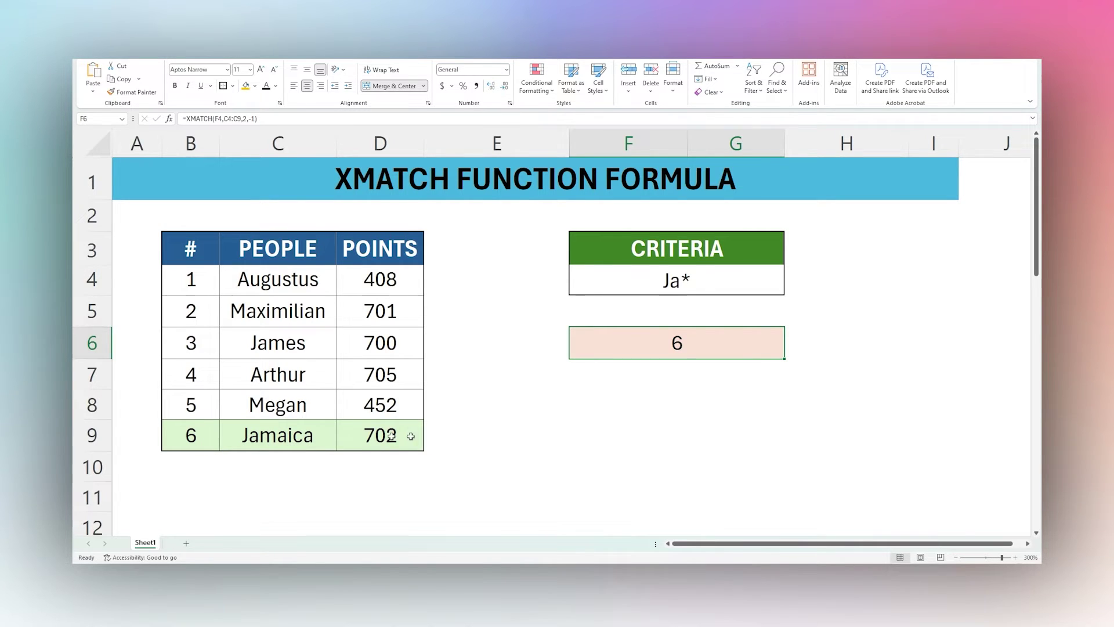
double_click(691, 348)
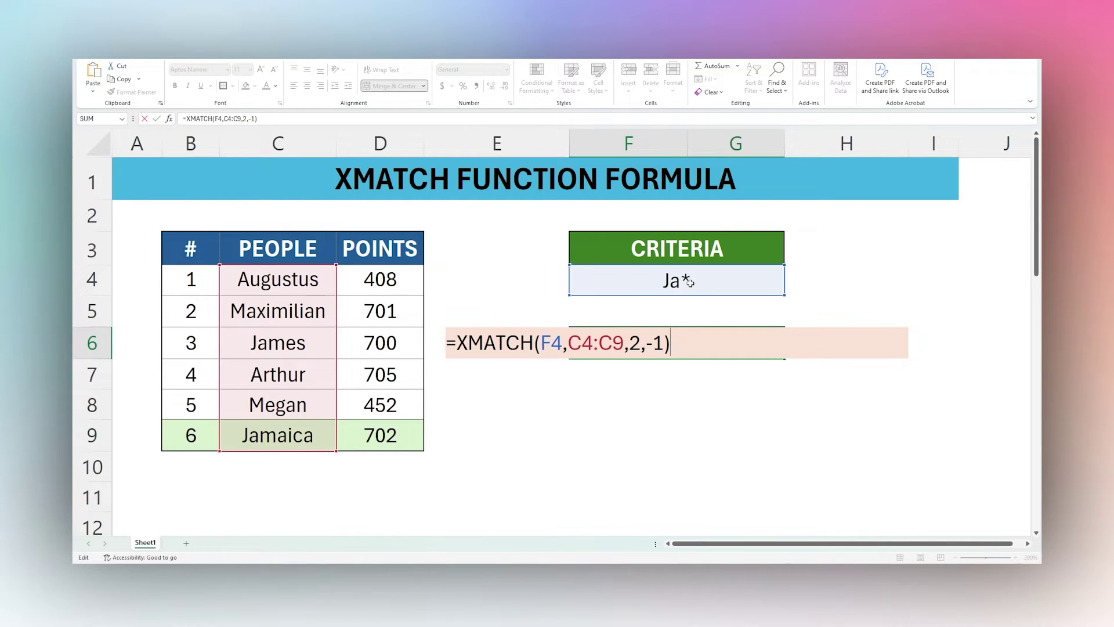
key("Escape")
Change the F4 criteria to ?a*, then to ??mes, which matches James at position 3
double_click(691, 283)
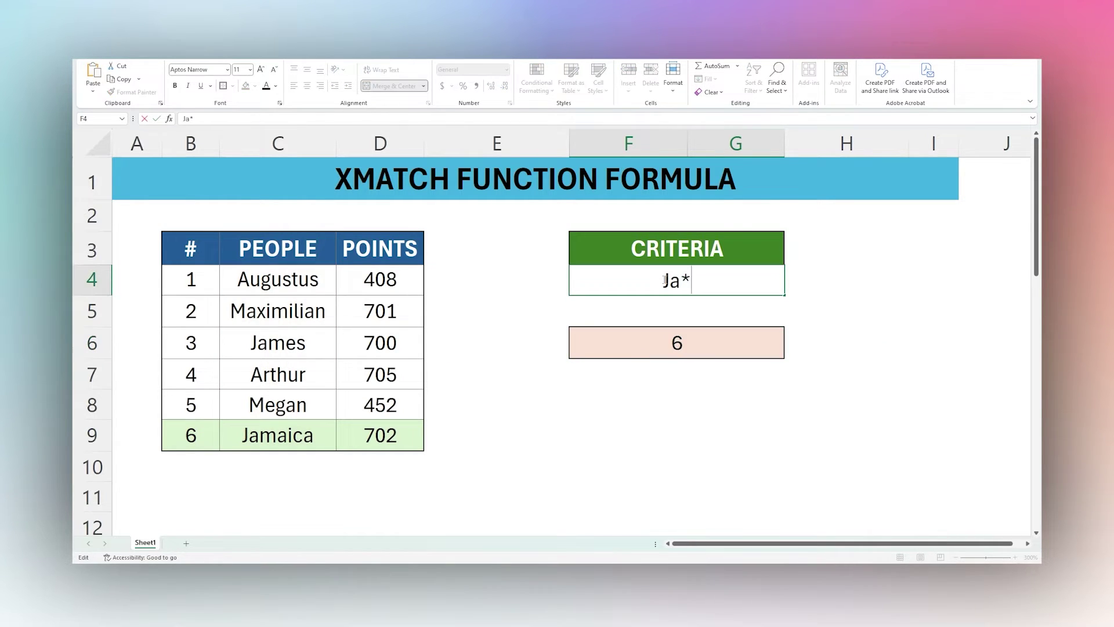
left_click_drag(663, 282, 670, 283)
type("?")
key("Return")
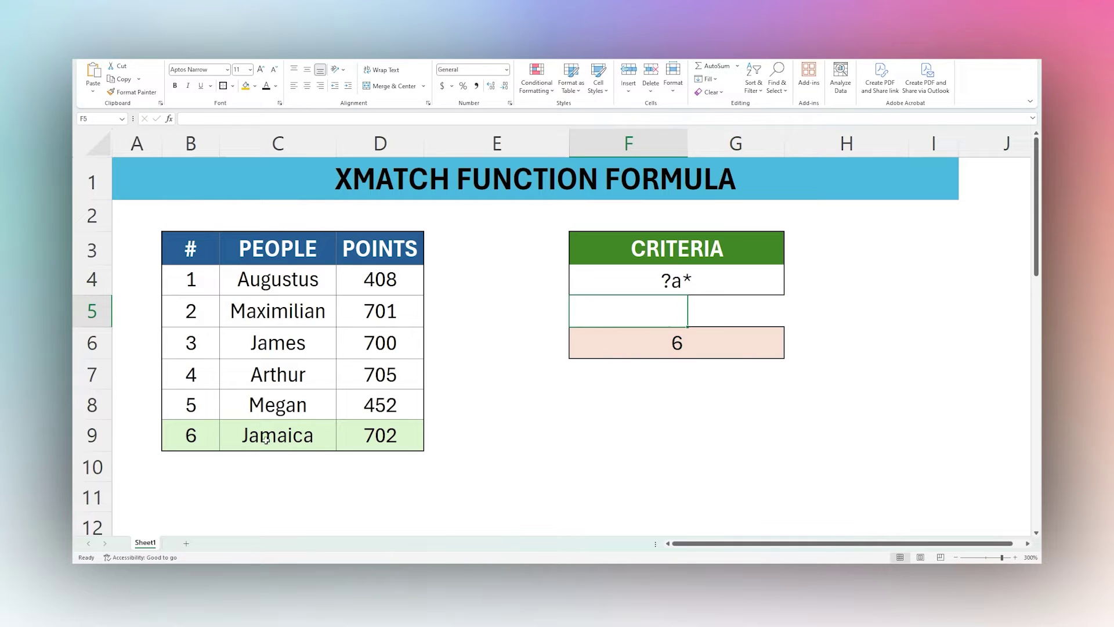
double_click(666, 286)
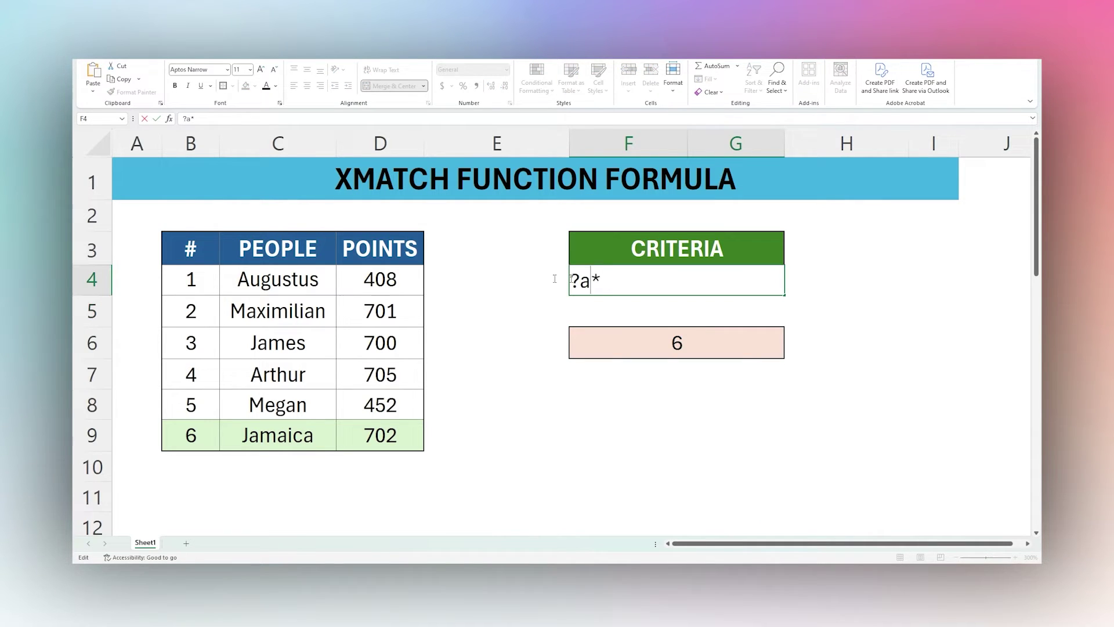
left_click_drag(603, 280, 532, 279)
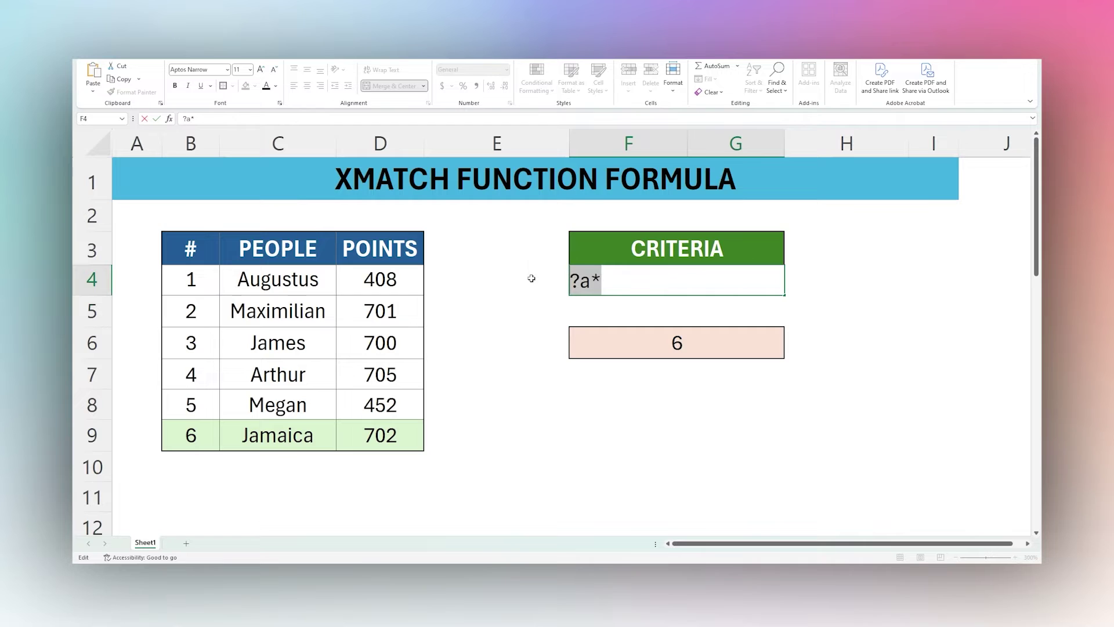
type("??mes")
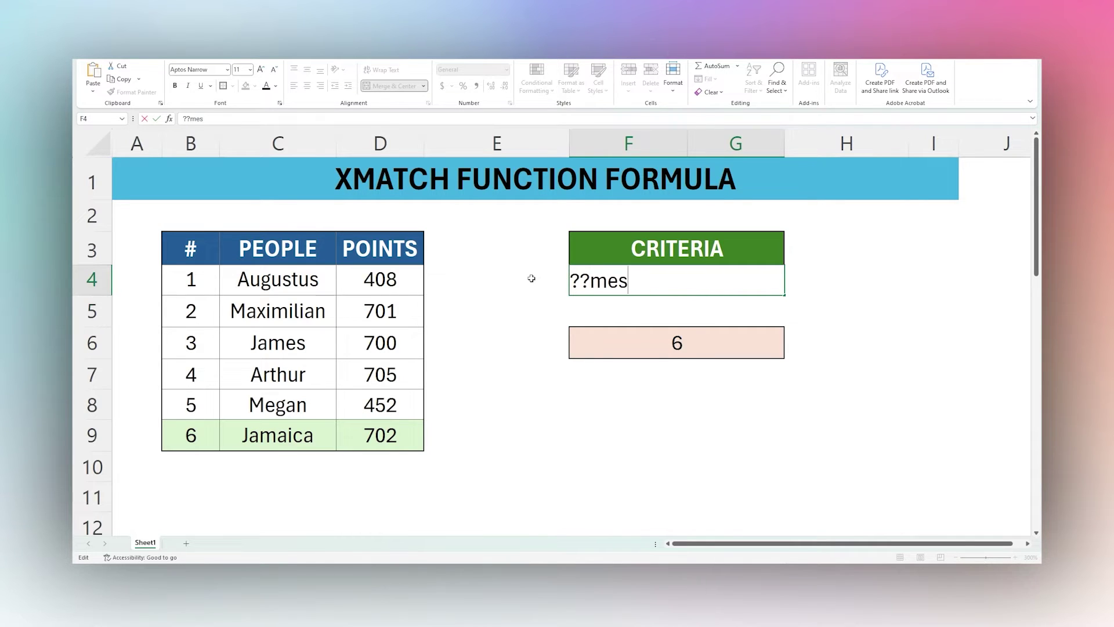
key("Return")
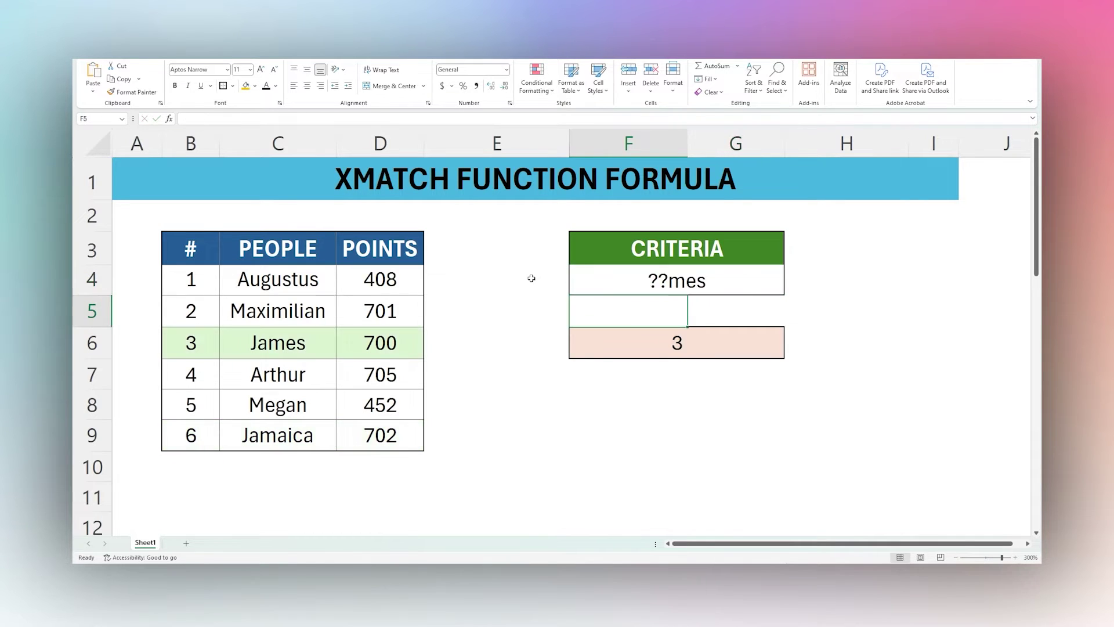
double_click(673, 279)
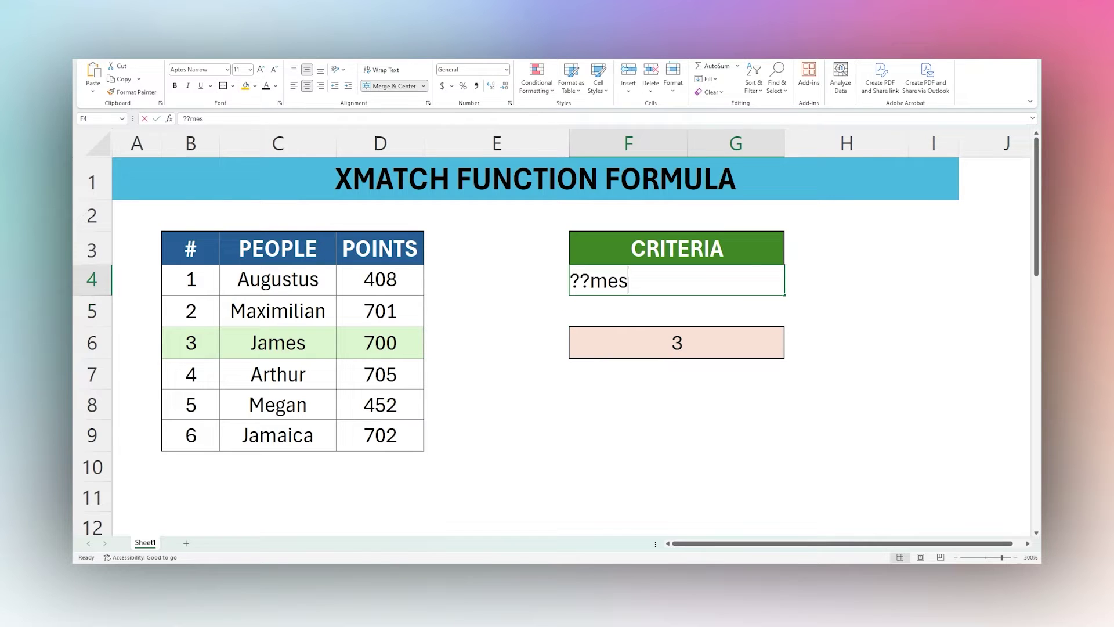
left_click_drag(586, 281, 570, 280)
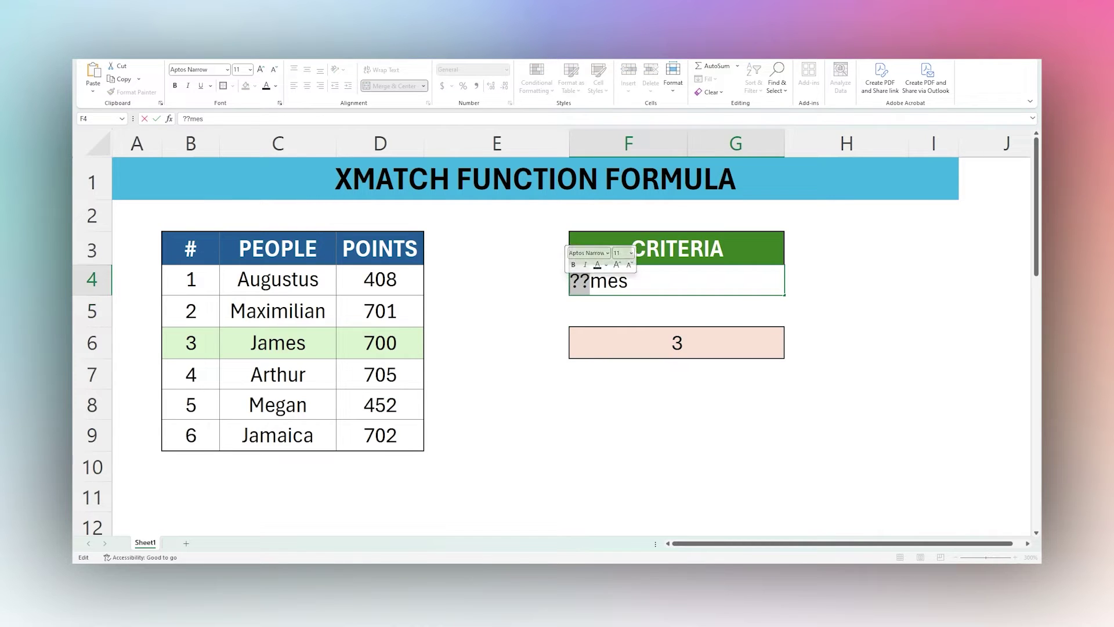
key("Escape")
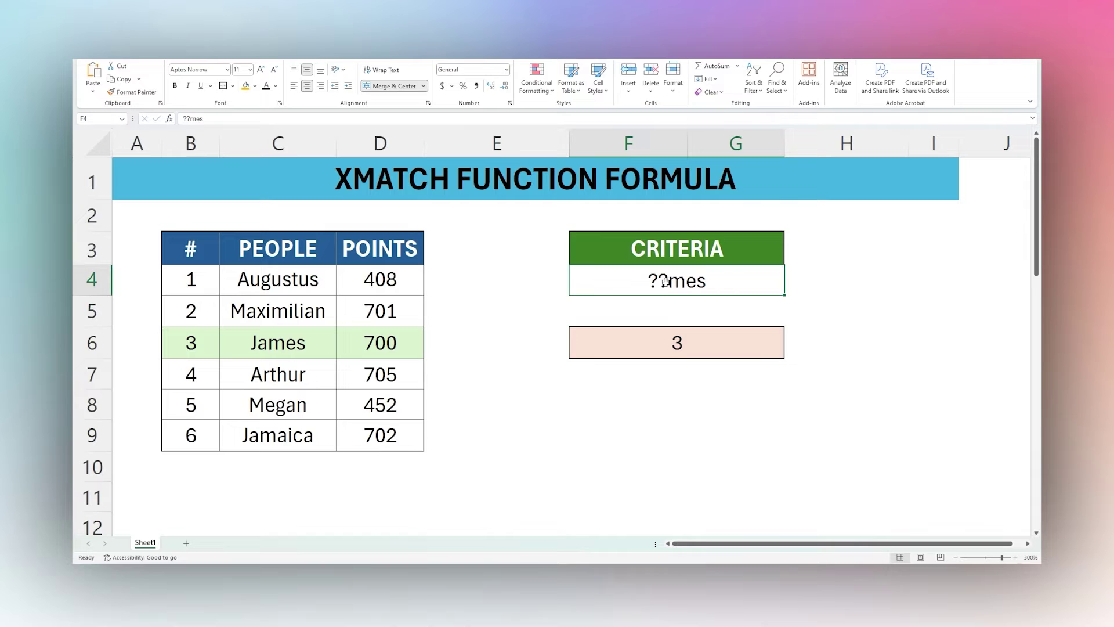
Test ??mes by renaming C6 to Hames and back to James, then clear F4's text
double_click(264, 345)
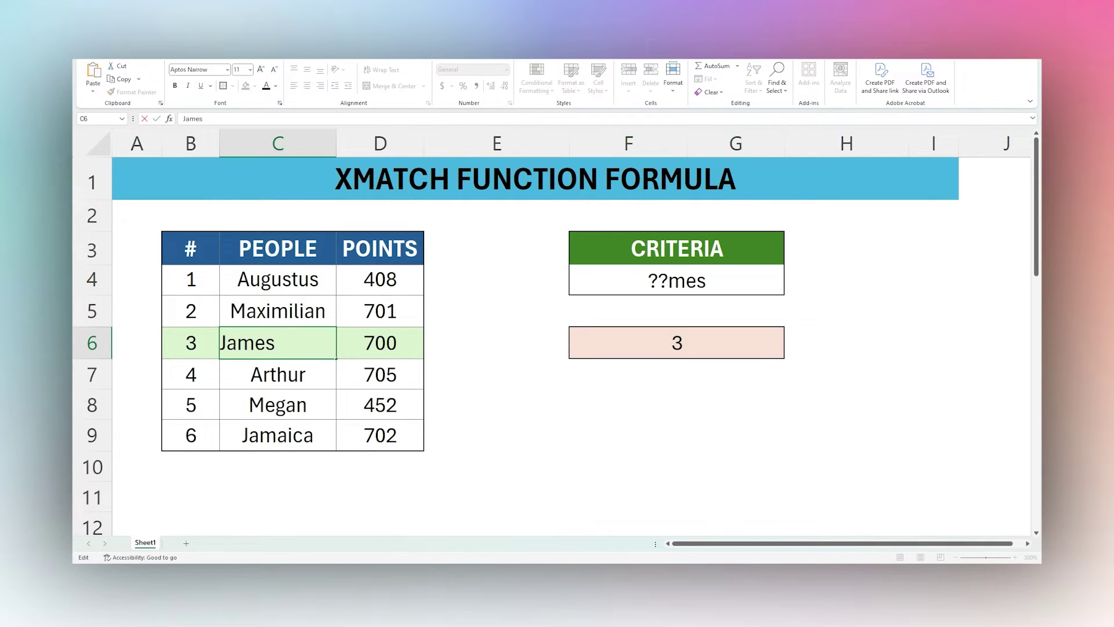
key("Delete")
type("H")
key("Return")
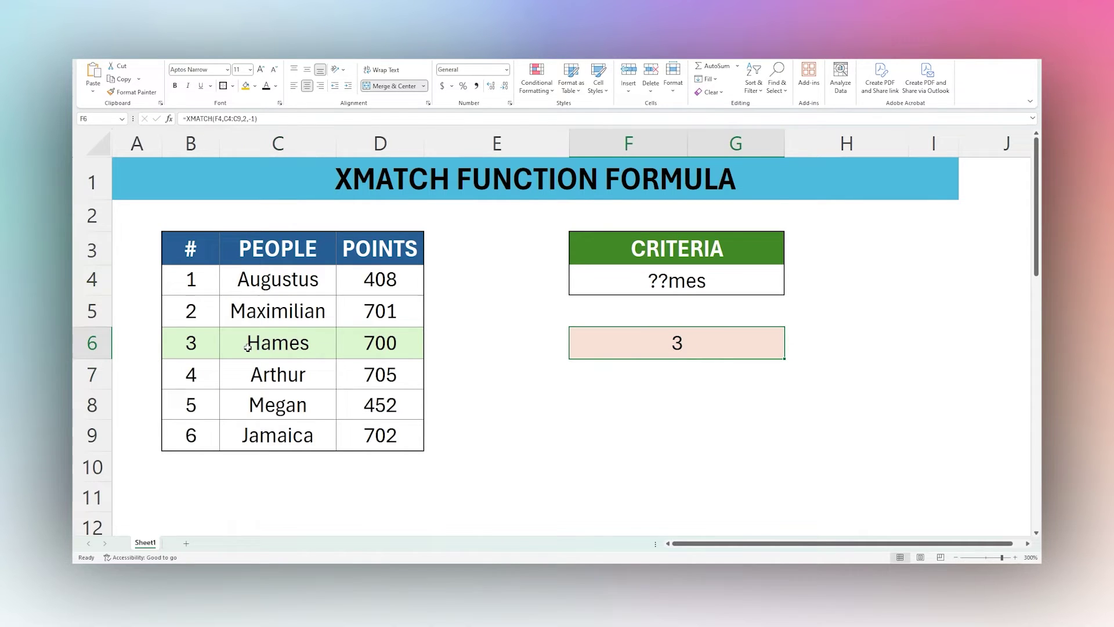
double_click(246, 345)
left_click_drag(234, 343, 202, 340)
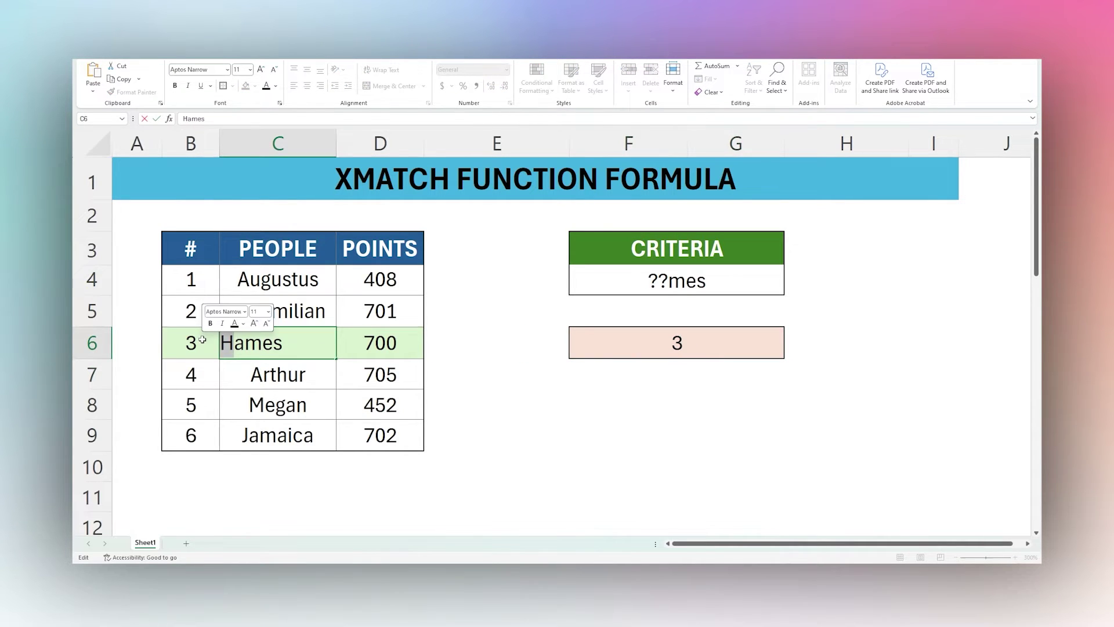
key("BackSpace")
type("J")
key("Return")
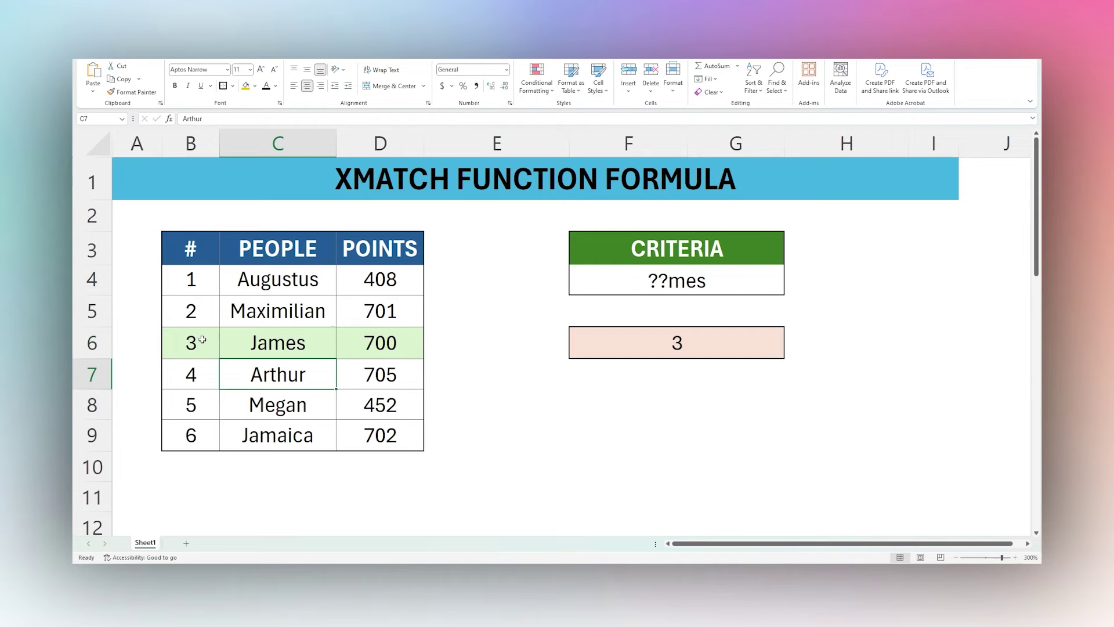
double_click(633, 281)
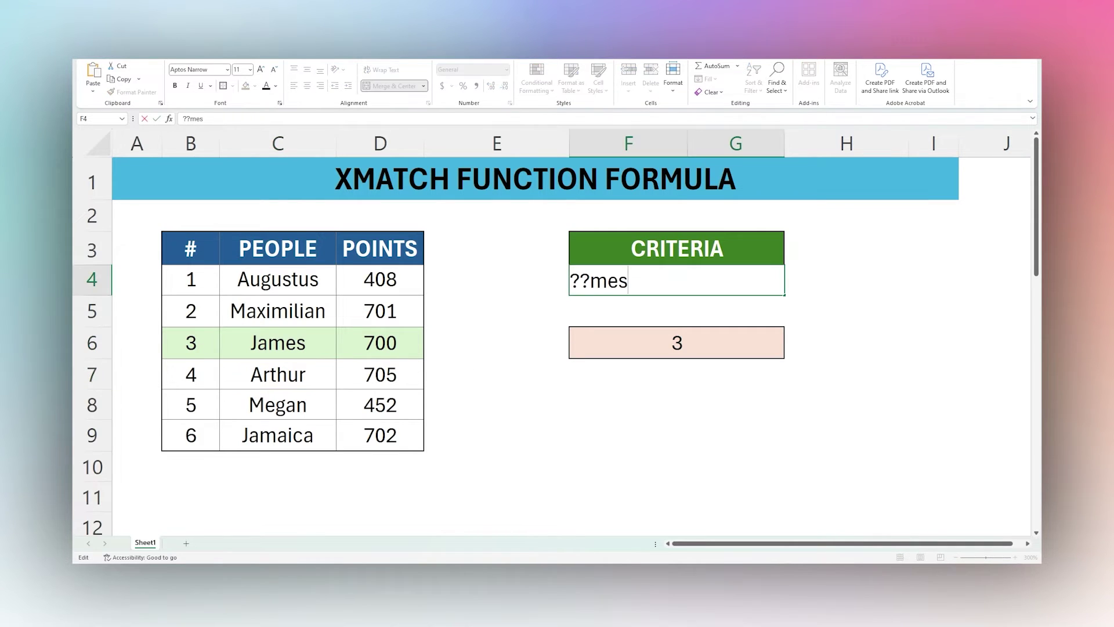
left_click_drag(633, 281, 544, 282)
key("BackSpace")
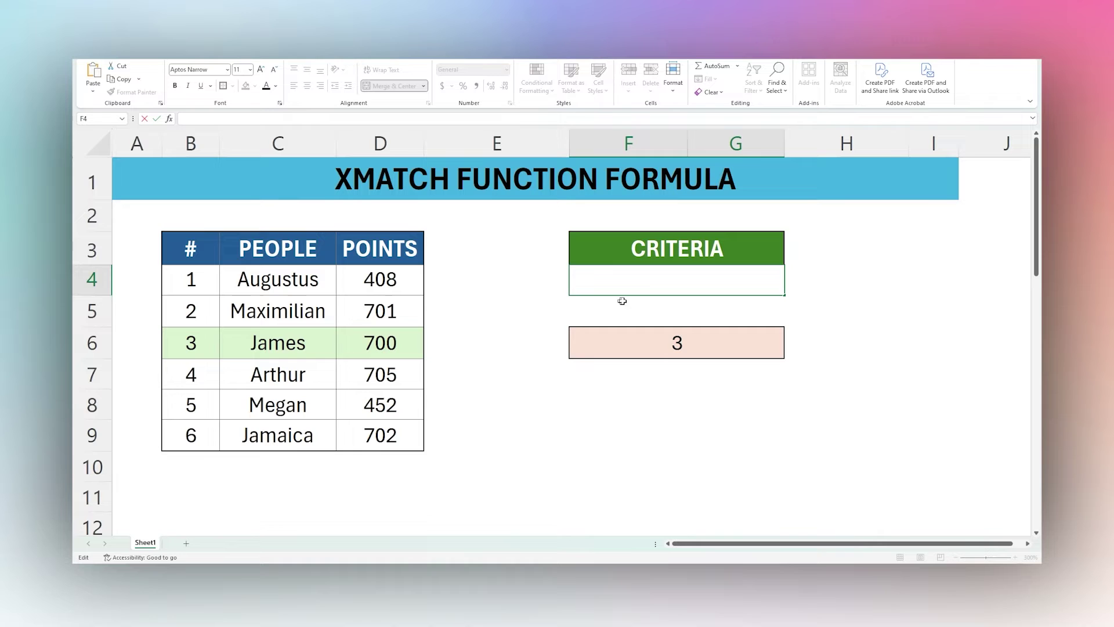
Rewrite F6 as =XMATCH(F4,D4:D9,-1) to find the exact or next smaller POINTS value
key("Escape")
double_click(679, 332)
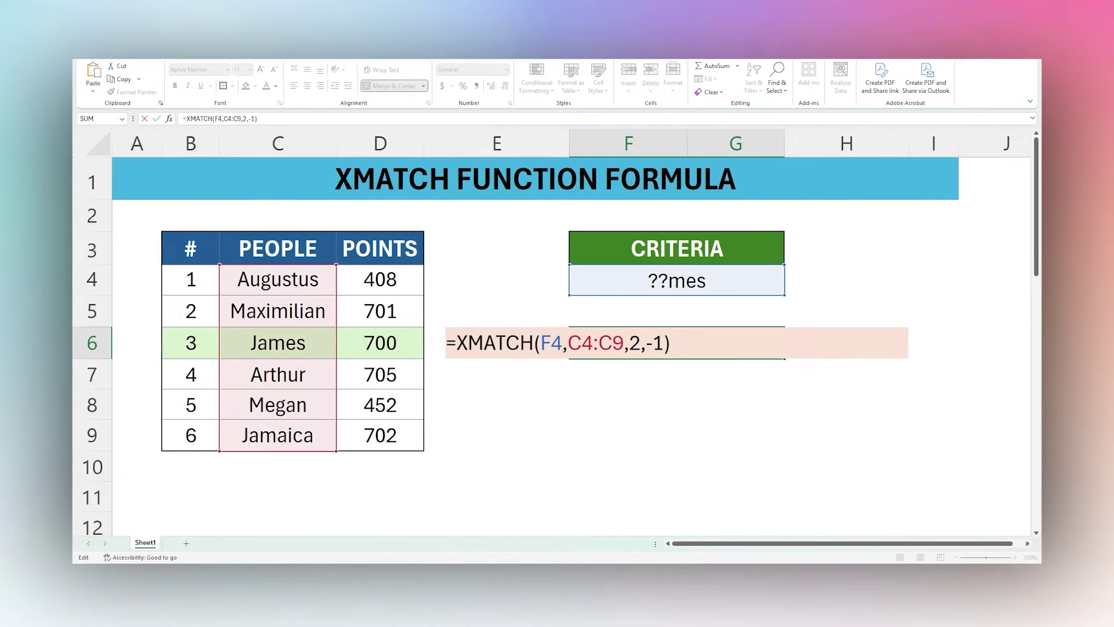
left_click_drag(632, 343, 671, 343)
key("BackSpace")
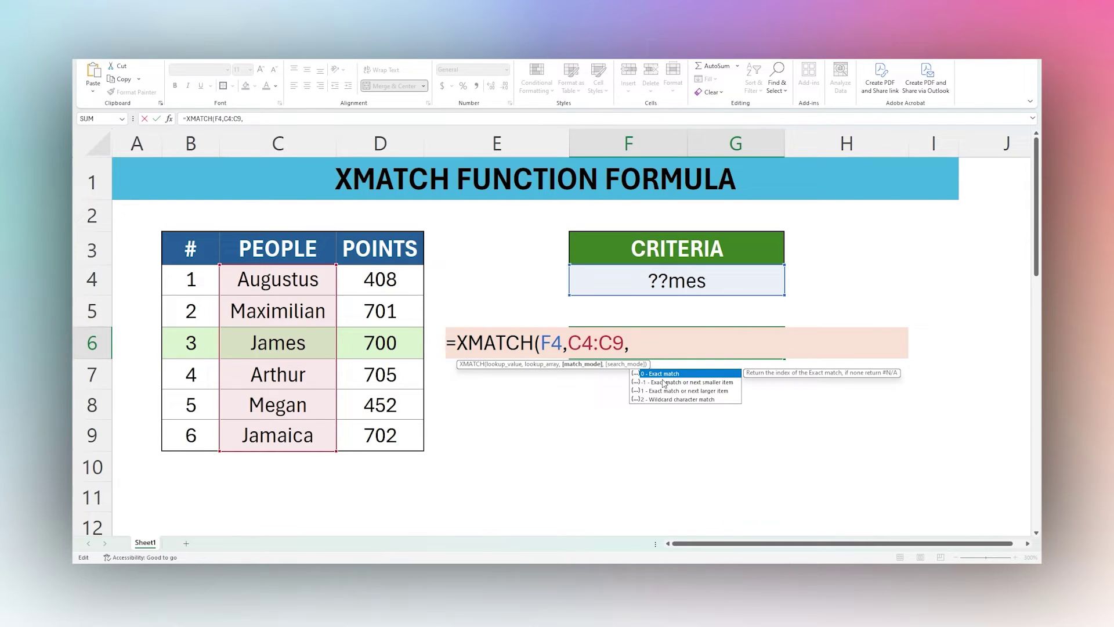
key("Escape")
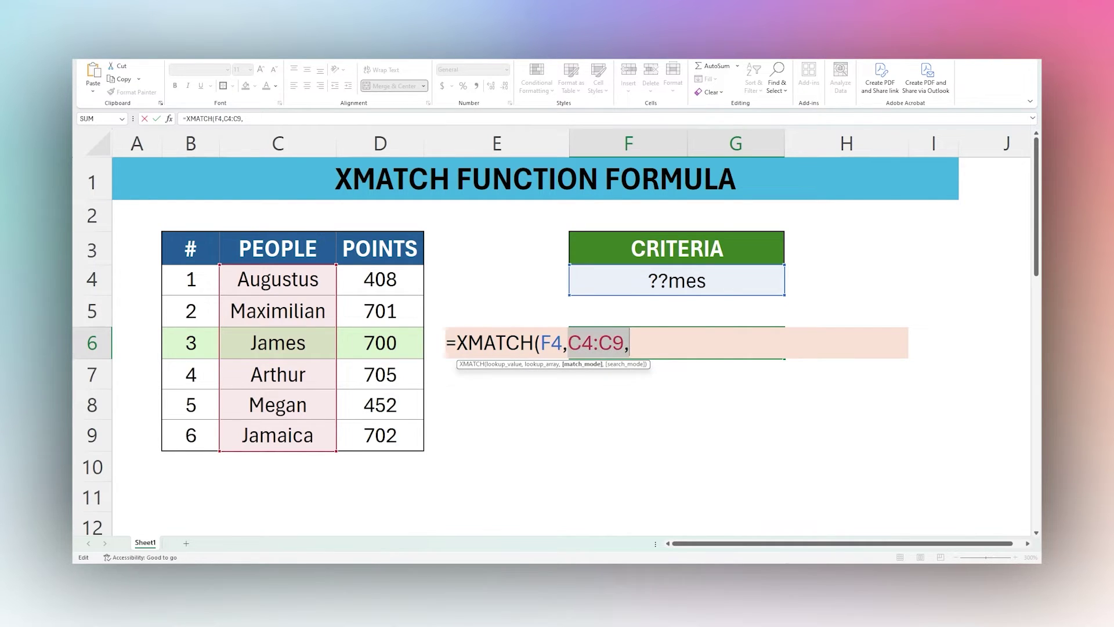
key("BackSpace")
left_click_drag(380, 280, 390, 430)
type(",")
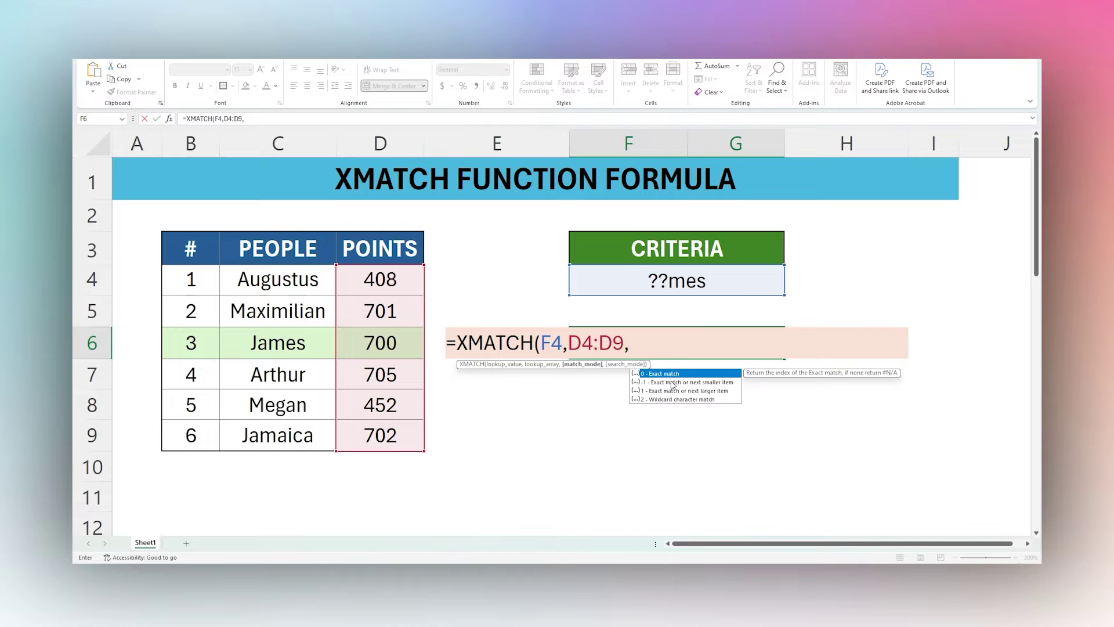
type("-1")
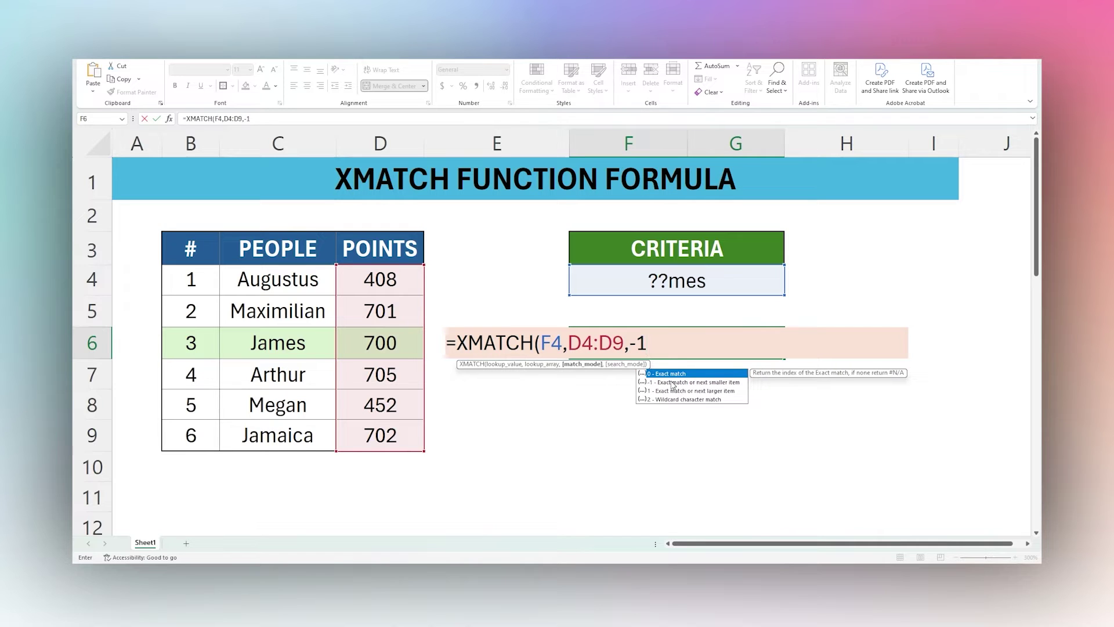
type(")")
key("Return")
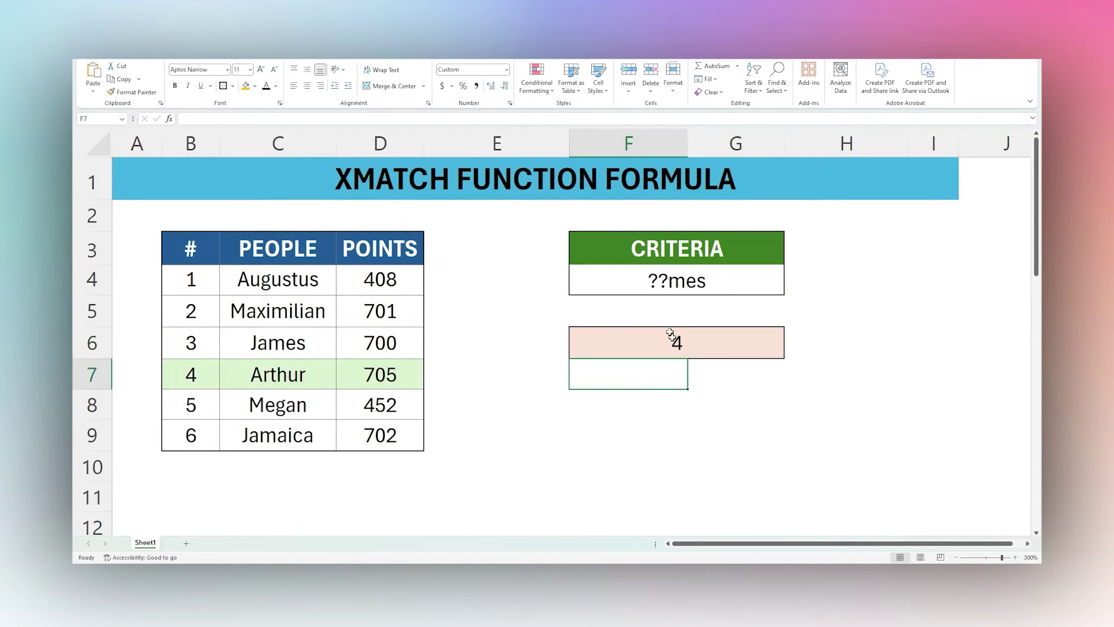
Enter 600 as the criteria and trace F6's next-smaller match to Megan's 452 in D4:D9
left_click(658, 283)
type("600")
key("Return")
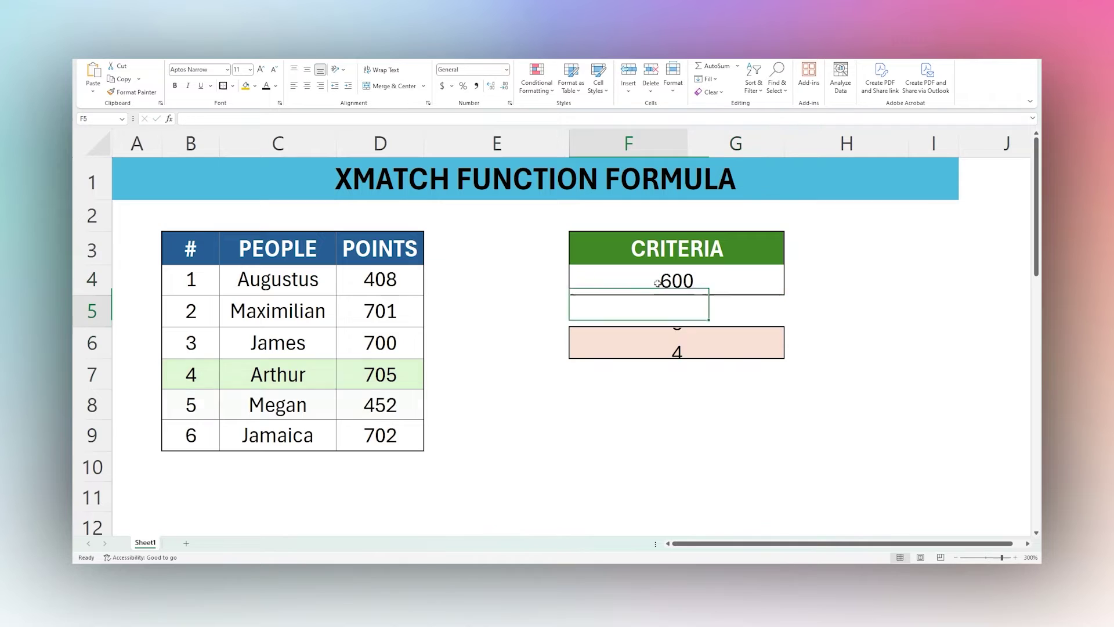
left_click(665, 341)
double_click(722, 339)
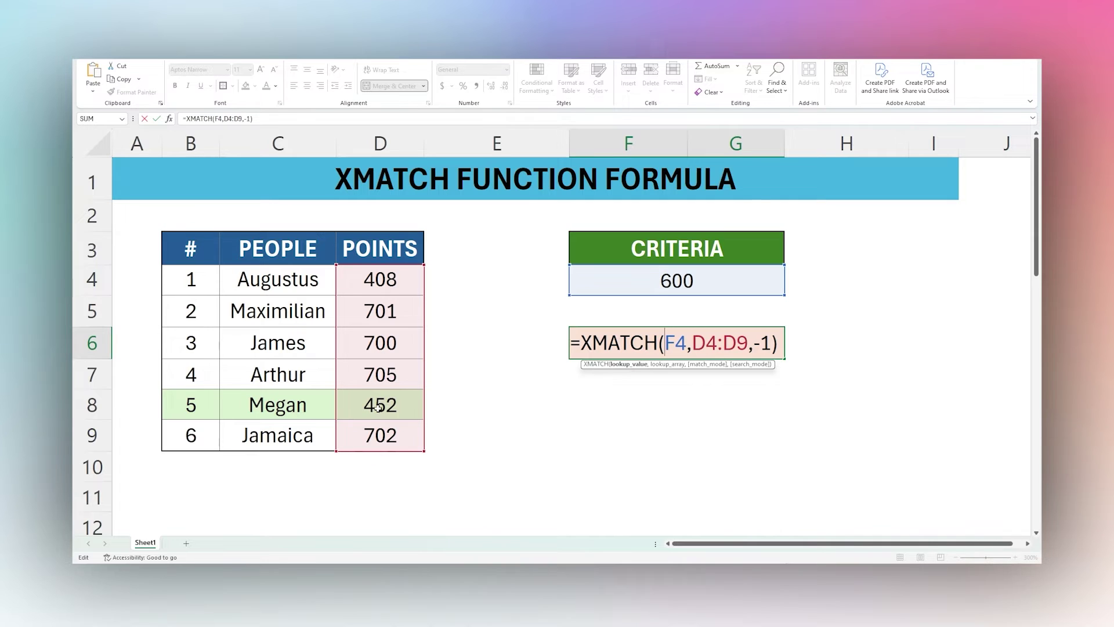
left_click(758, 343)
key("Return")
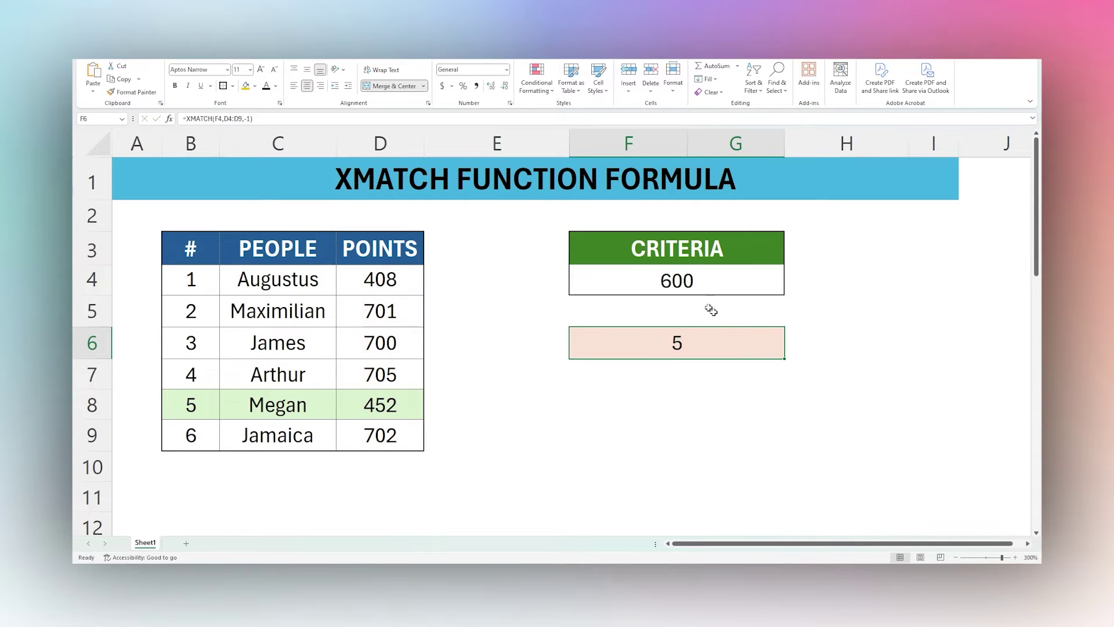
left_click(684, 282)
left_click(697, 334)
left_click(378, 412)
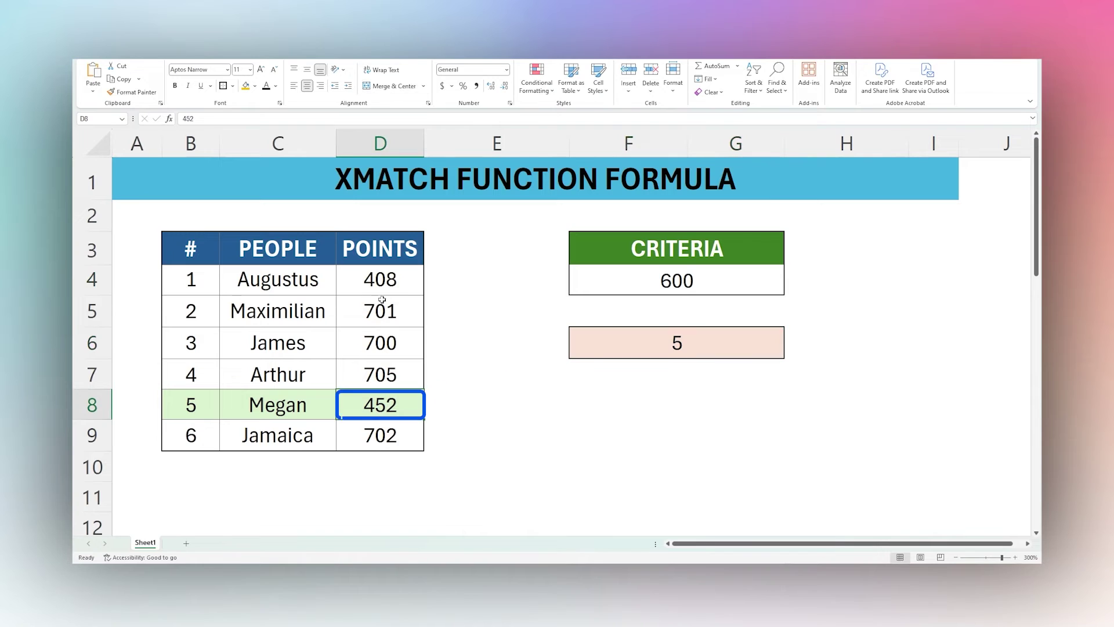
left_click_drag(382, 287, 383, 437)
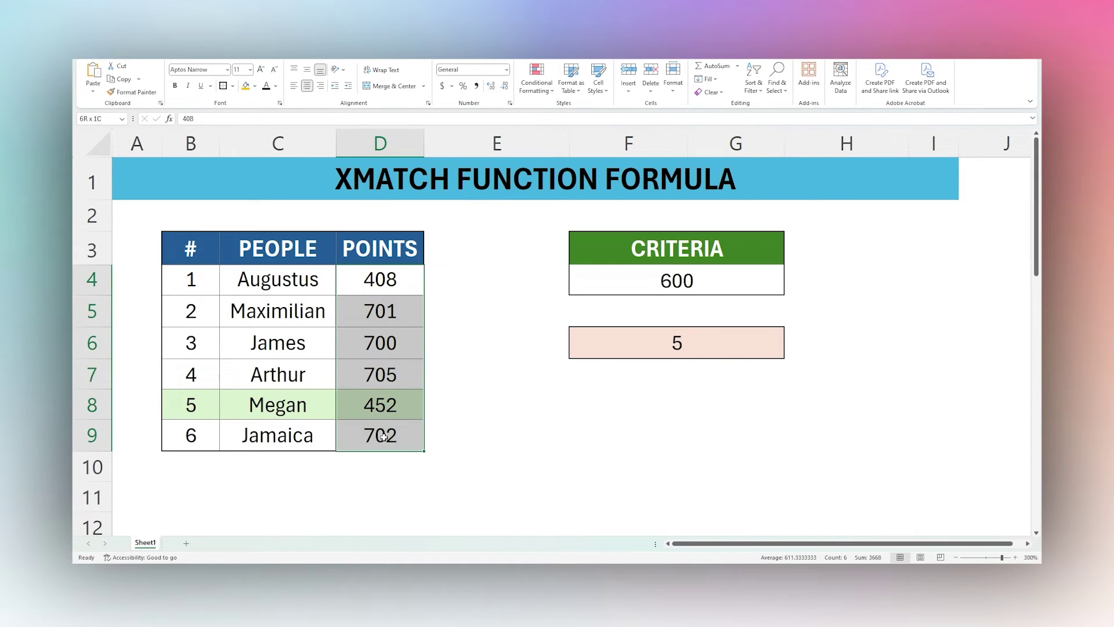
Try criteria 700, matching James, then 699, which returns 5 for Megan's 452
left_click(673, 276)
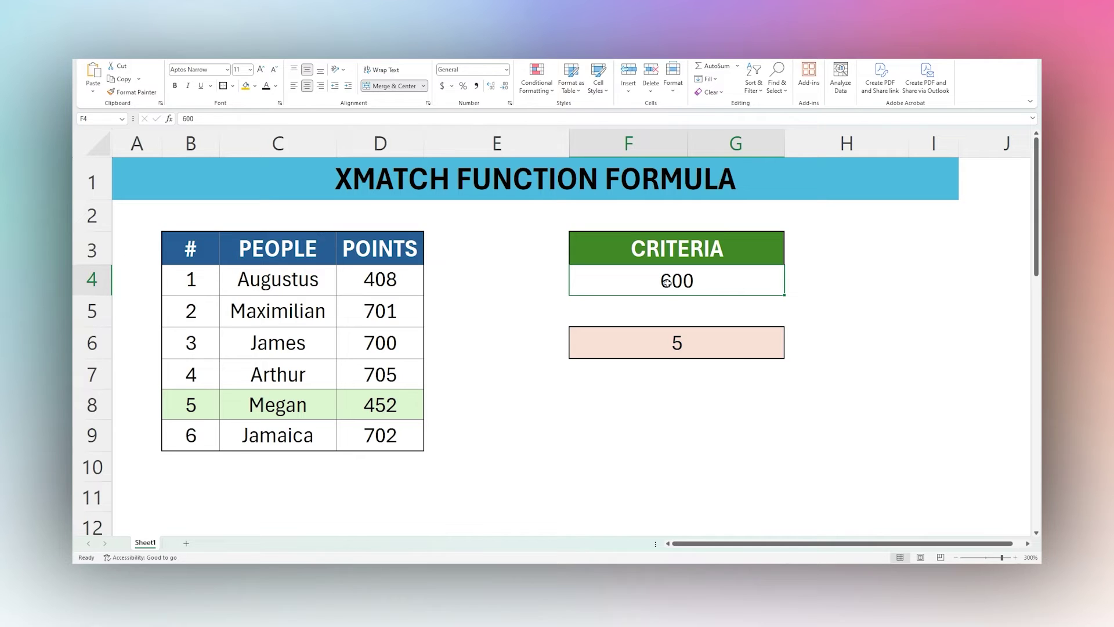
type("700")
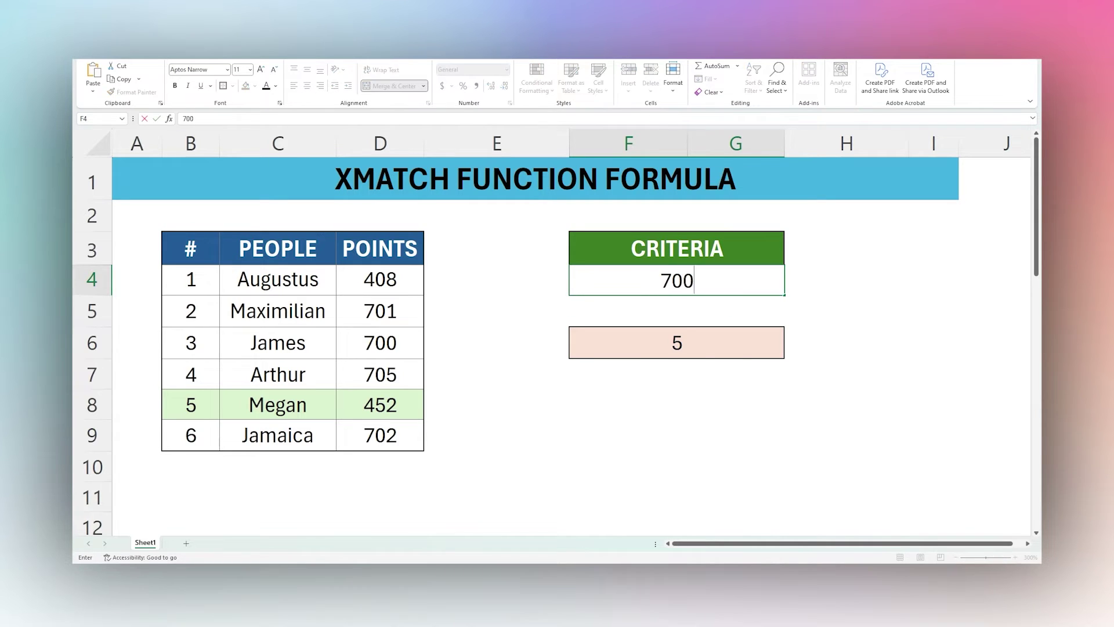
key("Return")
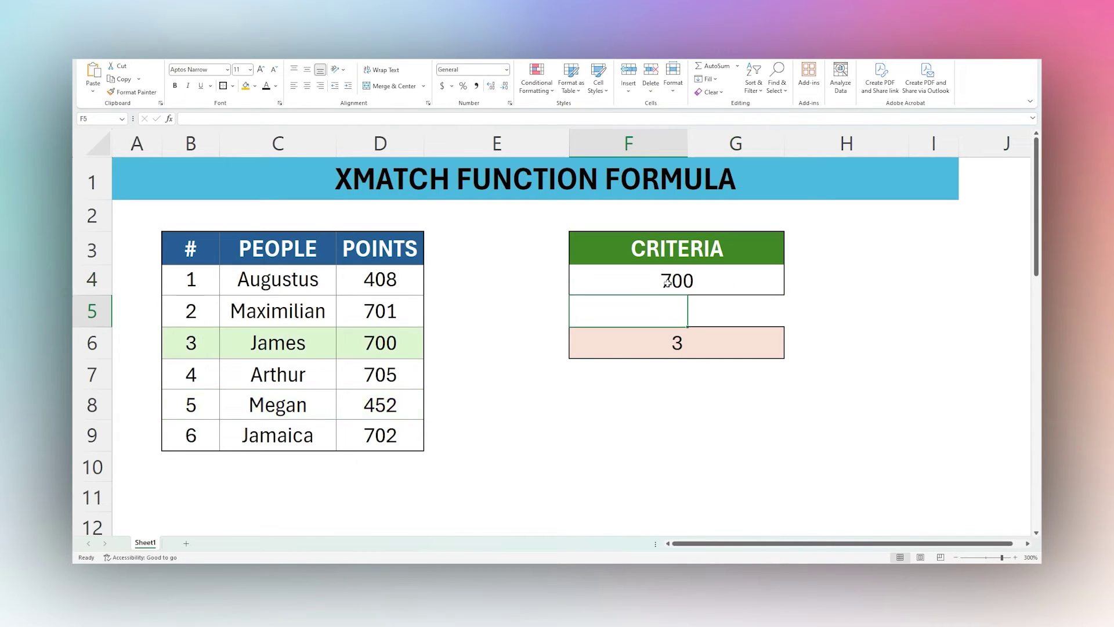
left_click(679, 342)
left_click(197, 343)
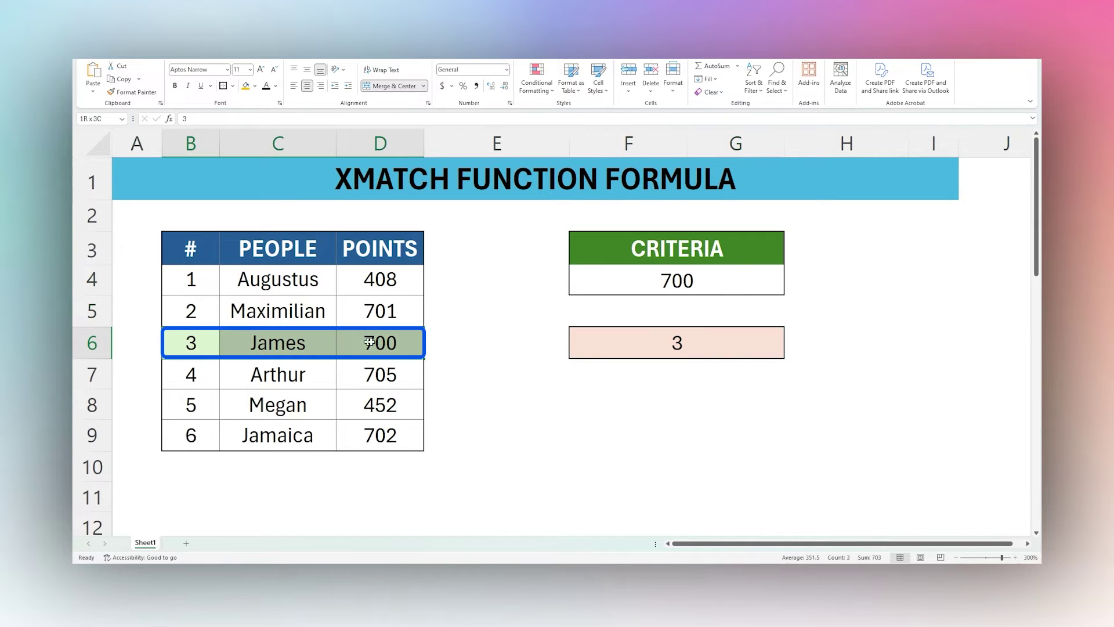
left_click(654, 282)
key("F2")
key("BackSpace")
key("BackSpace")
key("BackSpace")
type("699")
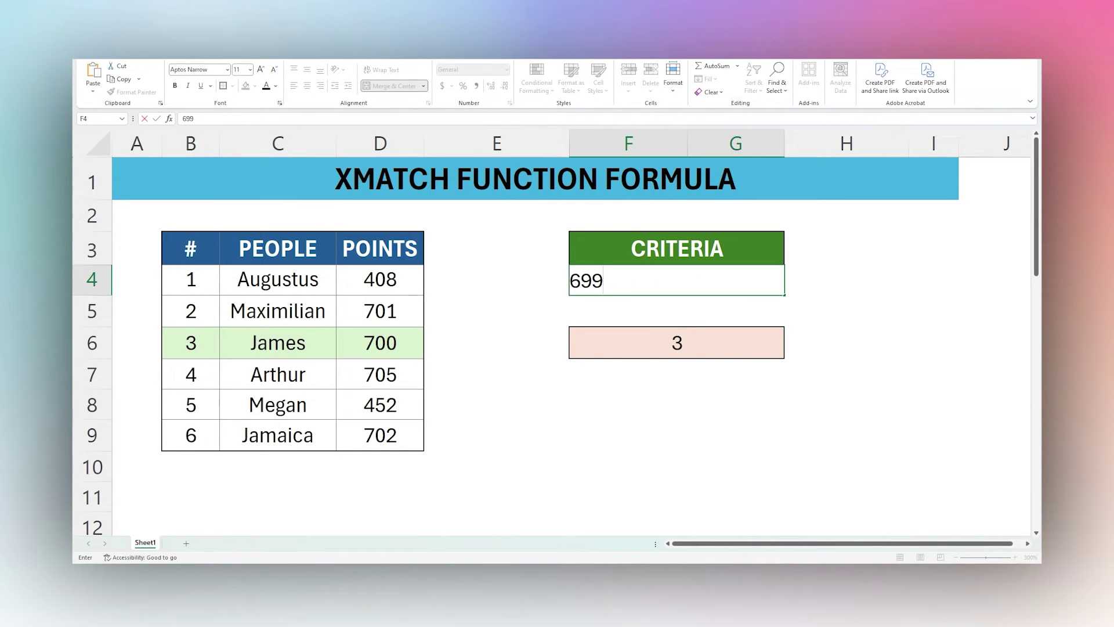
key("Return")
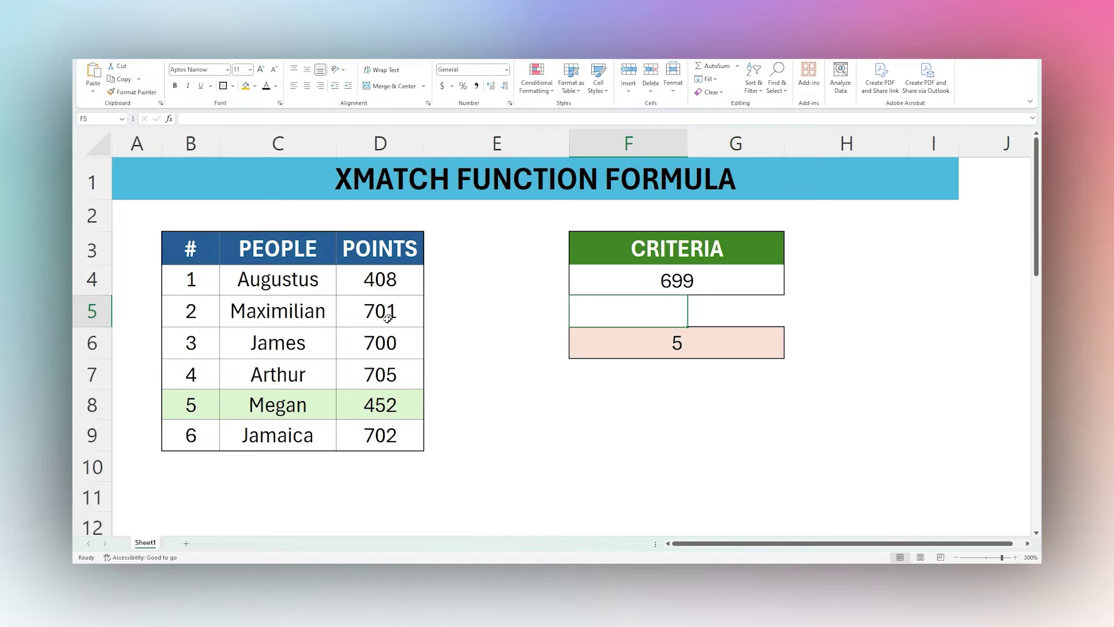
left_click(382, 405)
Change F6 to =XMATCH(F4,D4:D9,1) so the criteria matches James's 700 as next larger
double_click(692, 343)
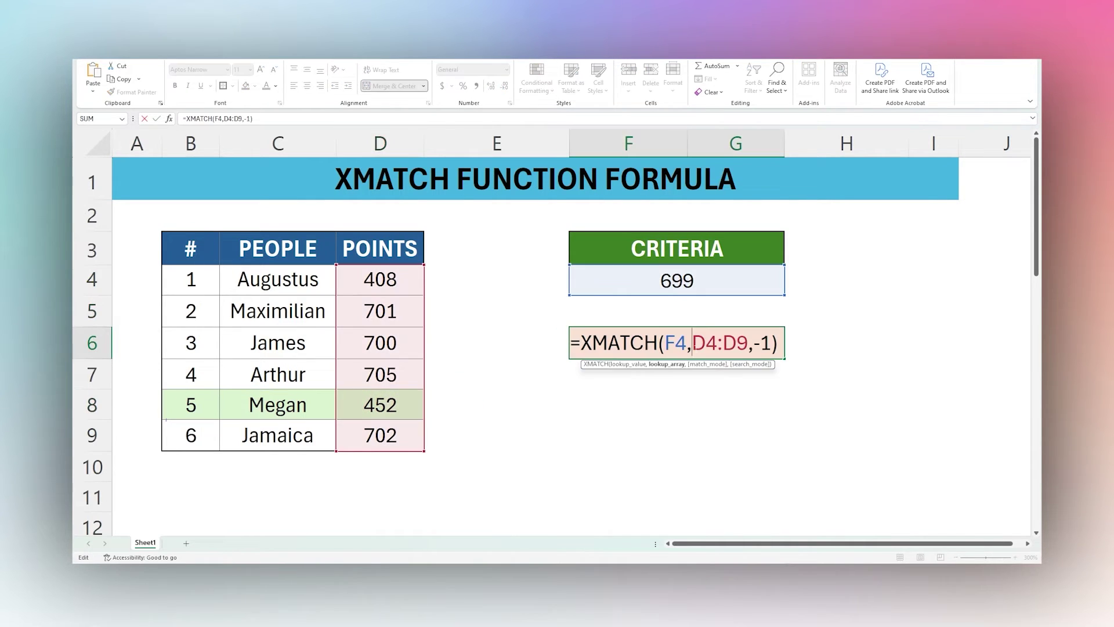
left_click_drag(757, 344, 789, 344)
key("BackSpace")
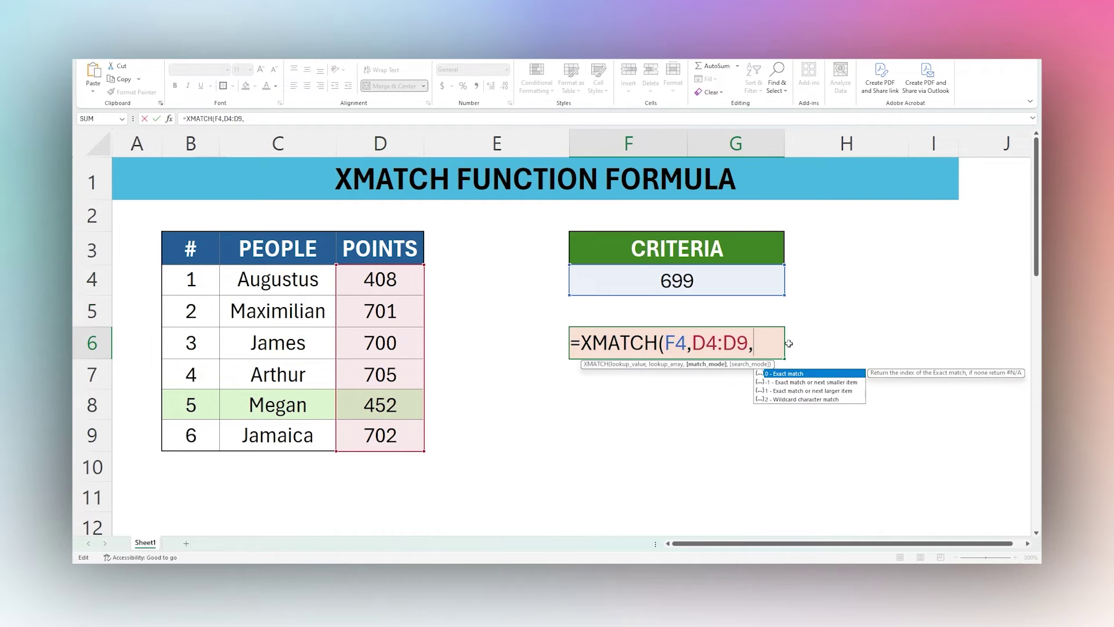
type("1)")
key("Return")
left_click(701, 344)
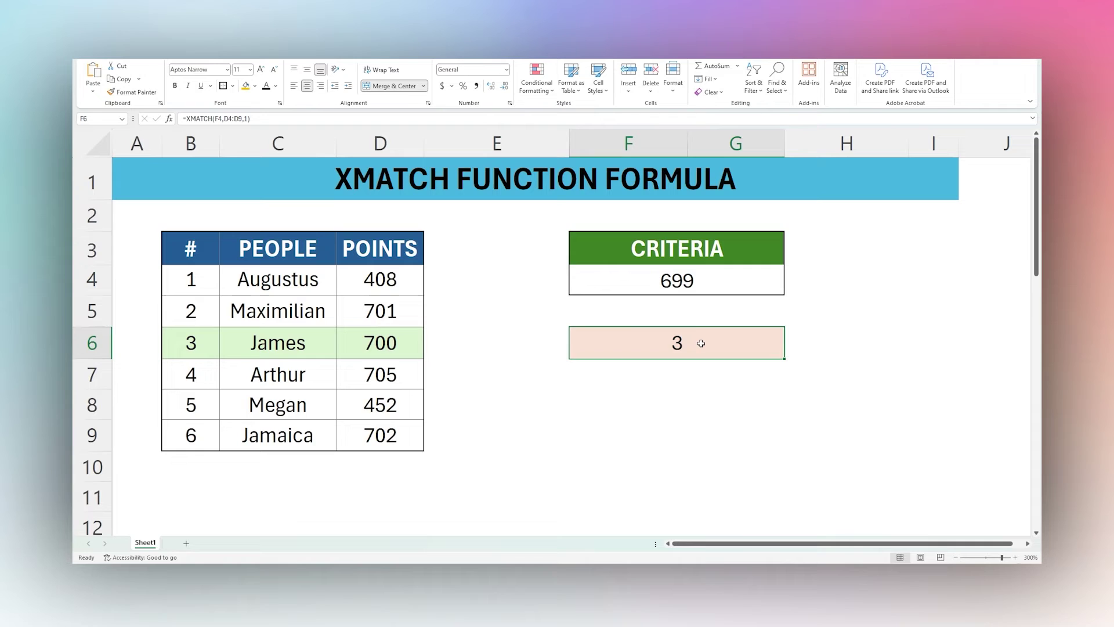
left_click(680, 284)
left_click(379, 343)
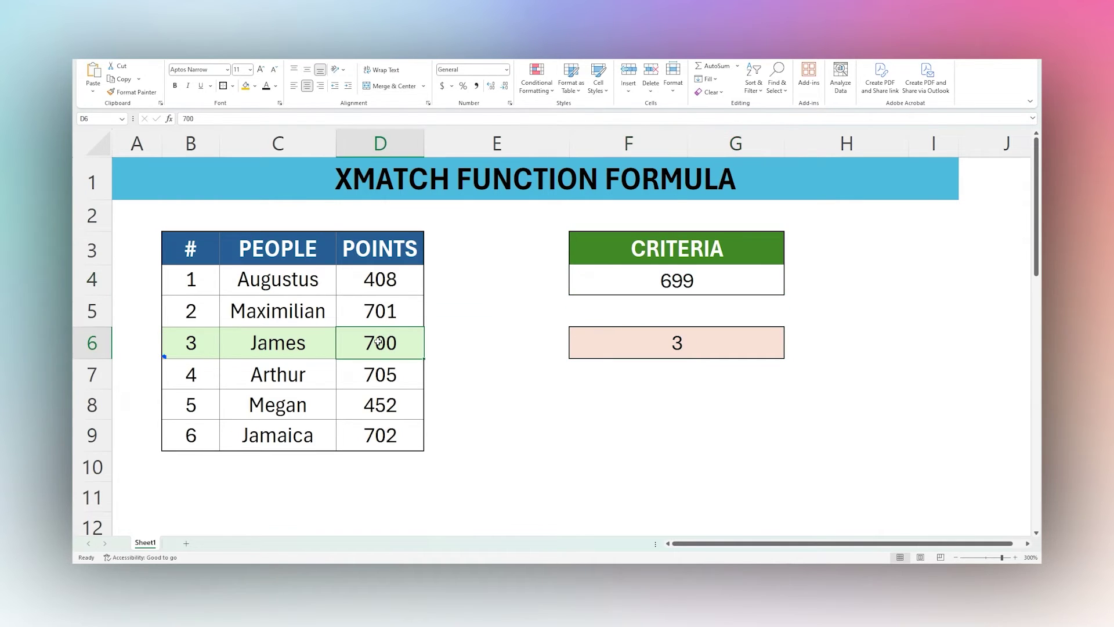
Test the next-larger match with criteria 700, then 704
left_click(693, 283)
double_click(693, 283)
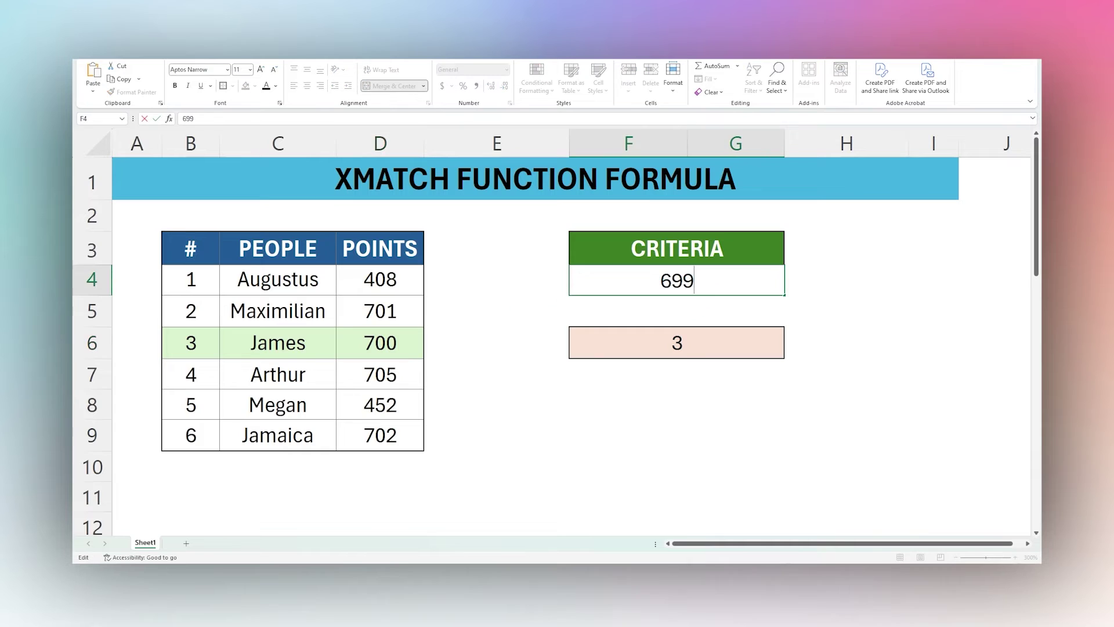
double_click(693, 283)
type("700")
key("Return")
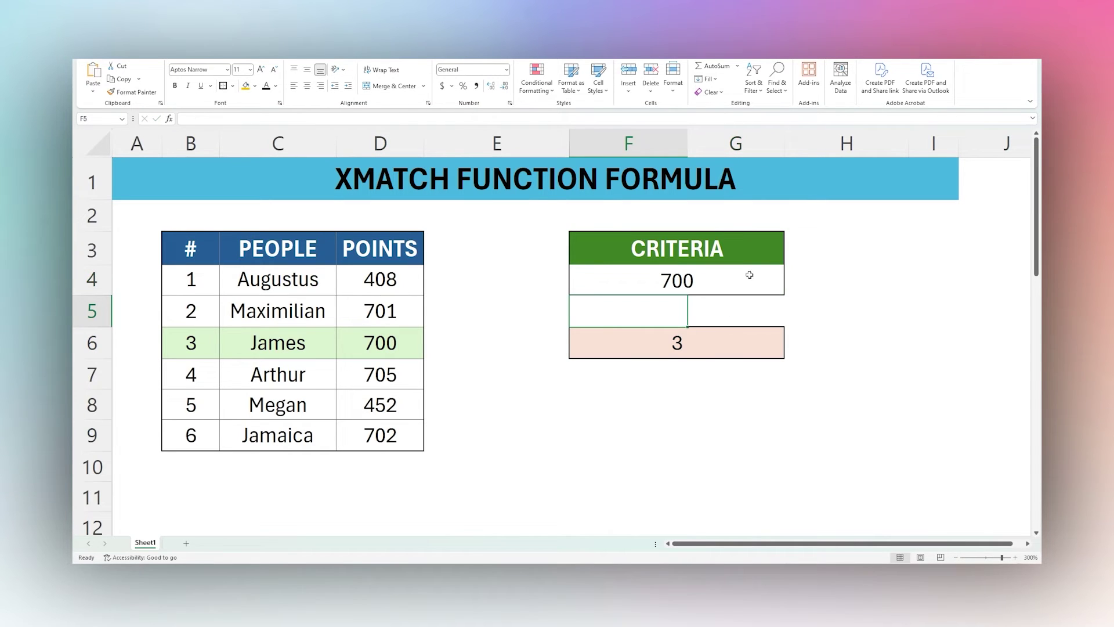
left_click(719, 282)
double_click(720, 281)
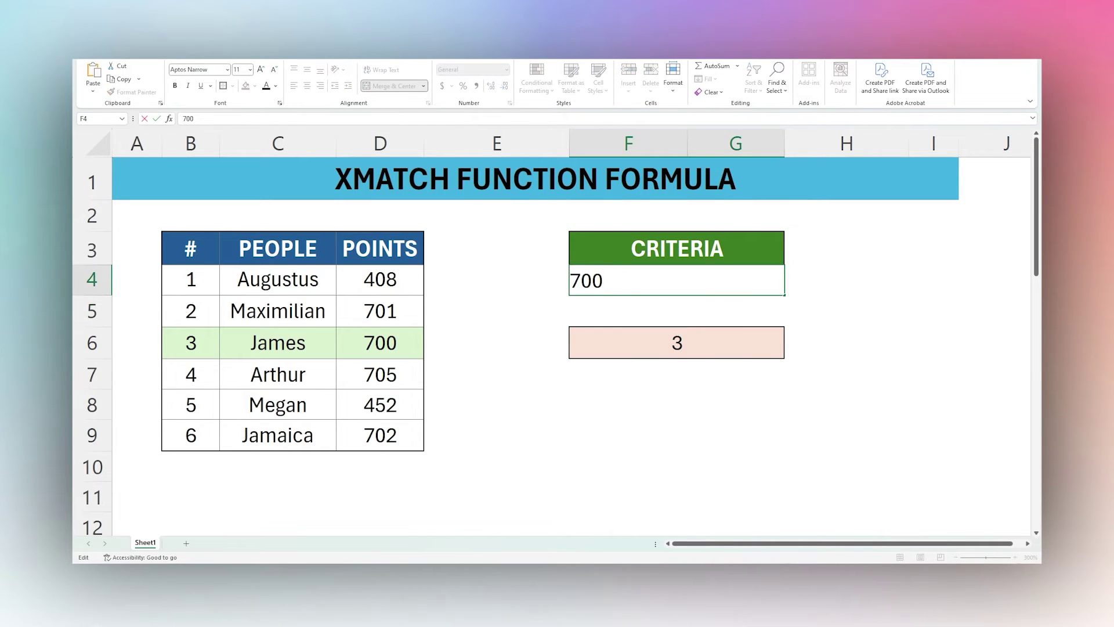
key("BackSpace")
type("4")
key("Return")
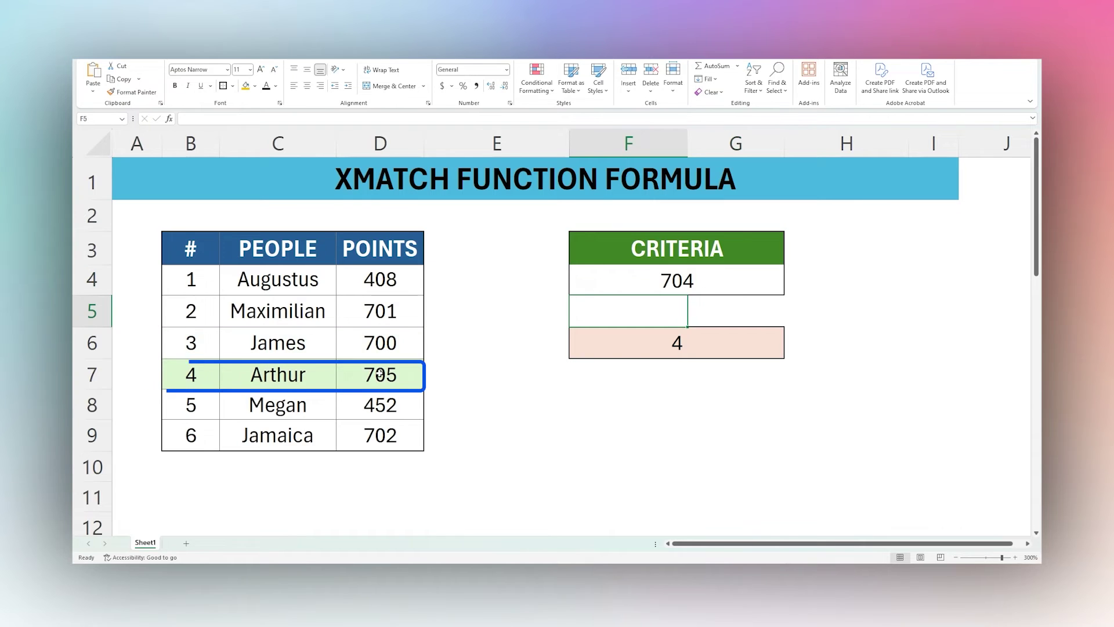
Re-enter match mode 1 (exact match or next larger) so 704 returns 4 for Arthur's 705
double_click(677, 343)
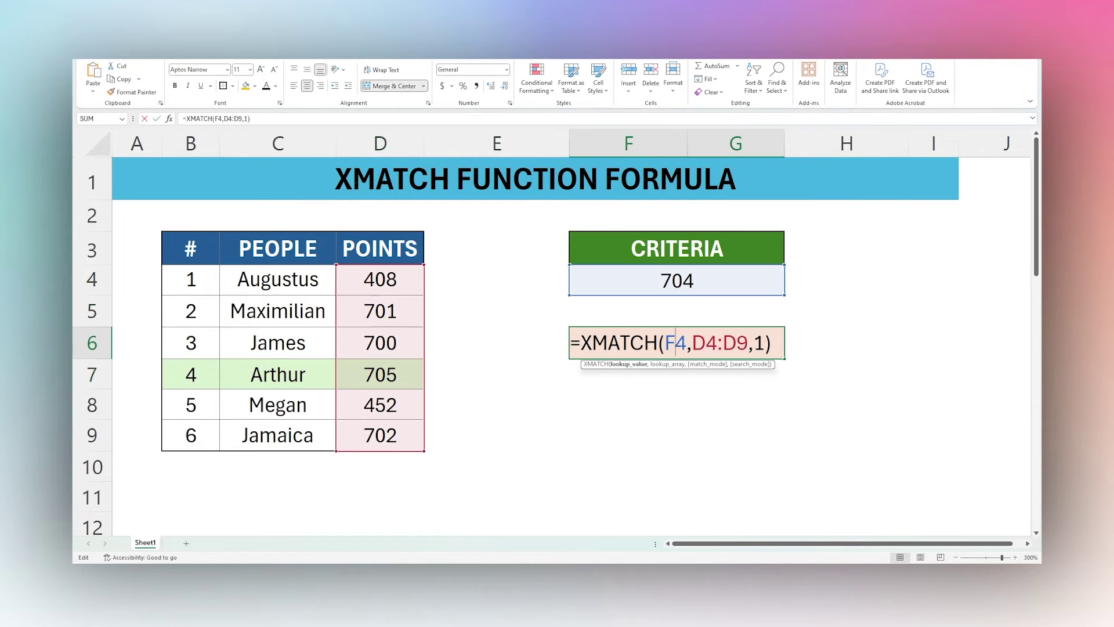
left_click(774, 343)
key("BackSpace")
key("BackSpace")
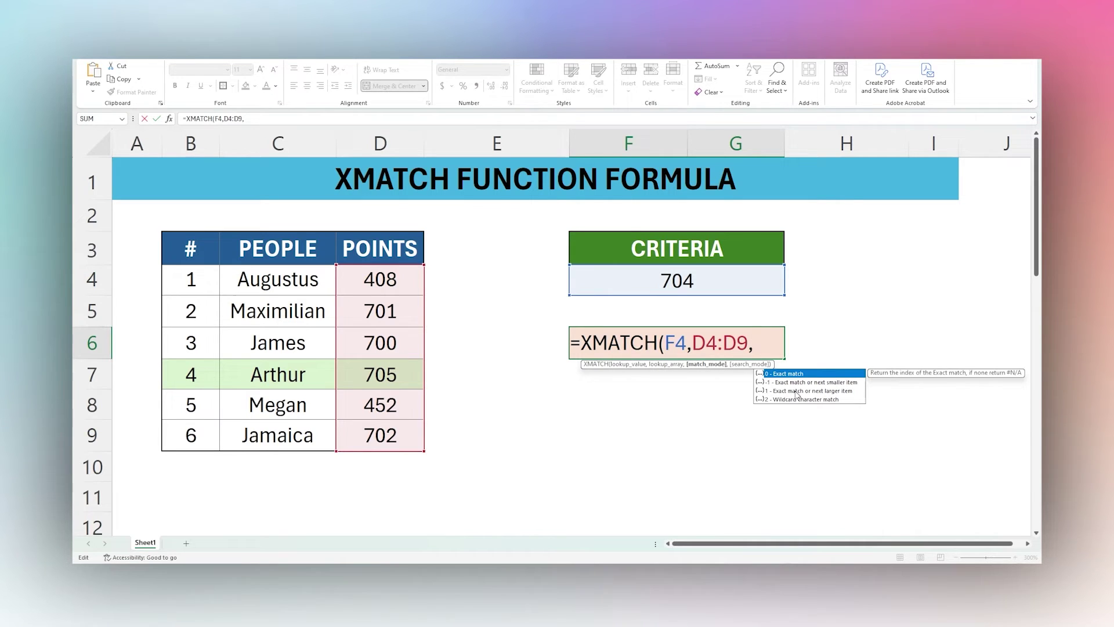
double_click(797, 390)
key("Return")
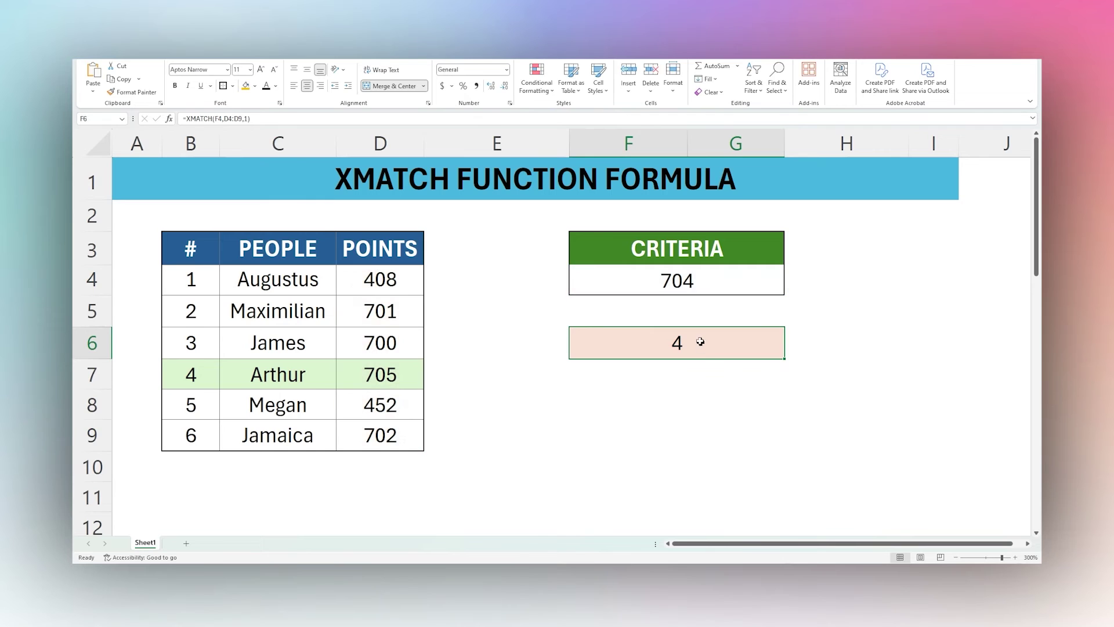
Enter =XMATCH(F14,C14:D21,0,1) in F16 to find Paris first-to-last, which returns #VALUE!
scroll(709, 342, "down", 4)
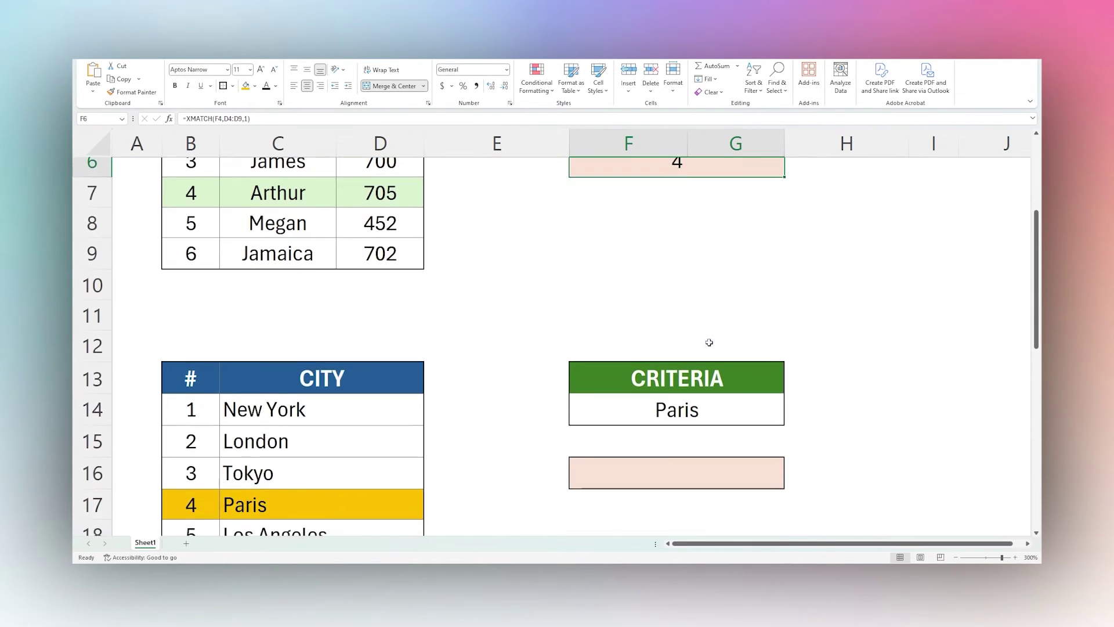
scroll(603, 378, "up", 1)
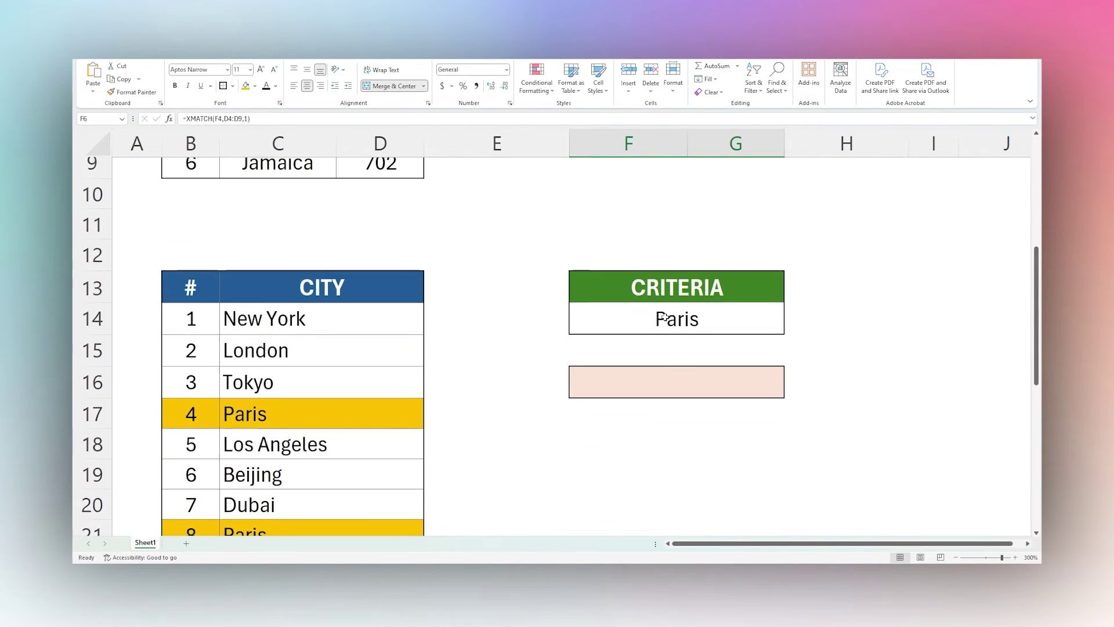
left_click(696, 322)
scroll(727, 354, "down", 1)
left_click(666, 289)
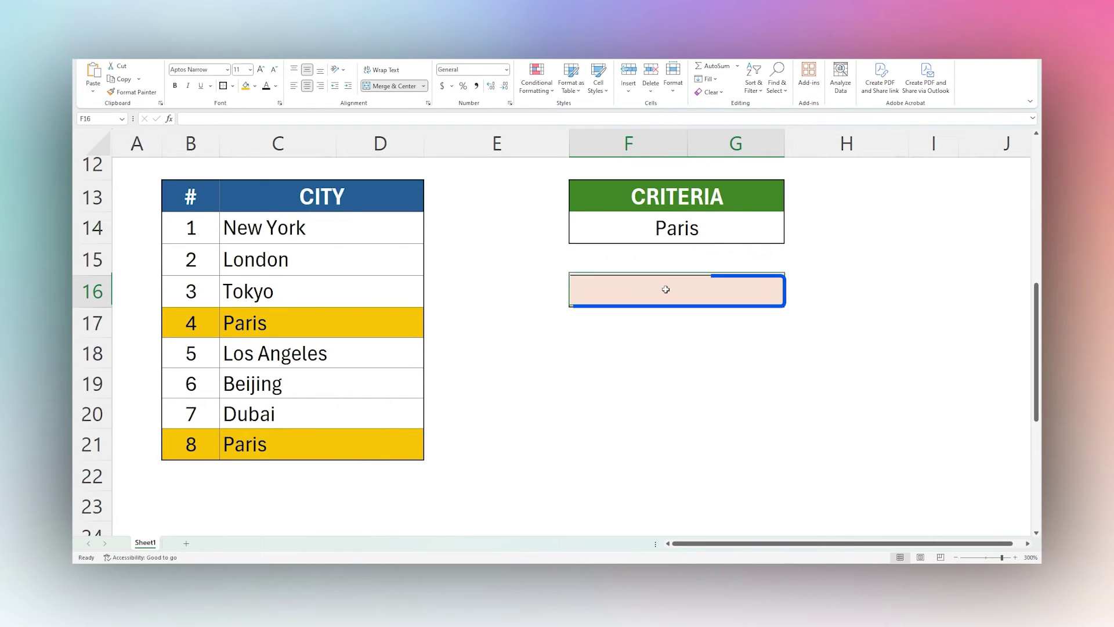
type("=xmatch(")
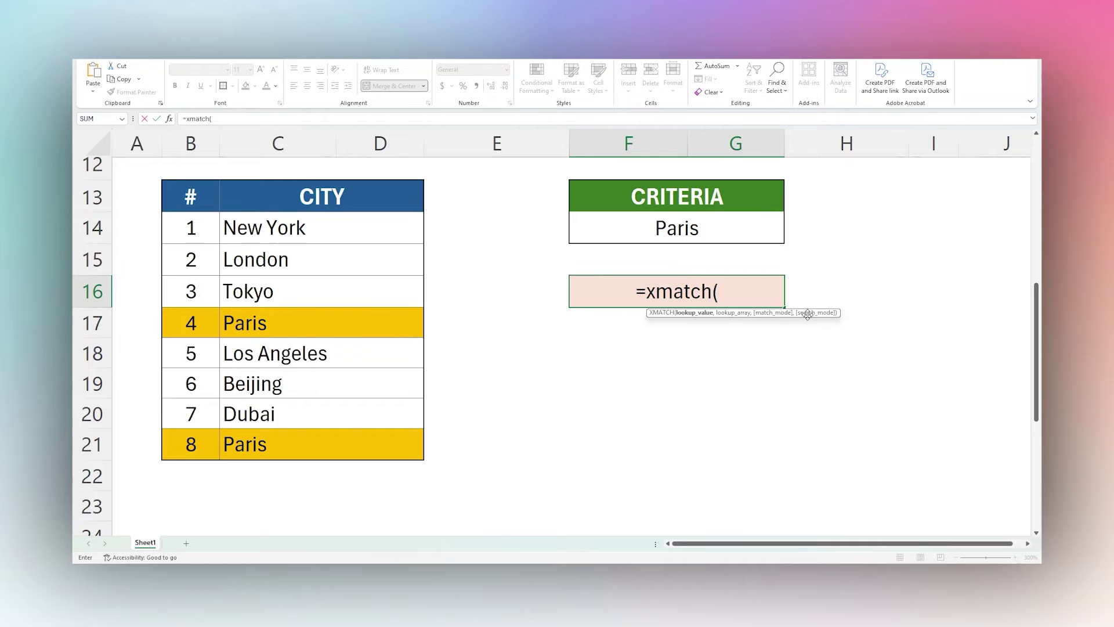
left_click(693, 235)
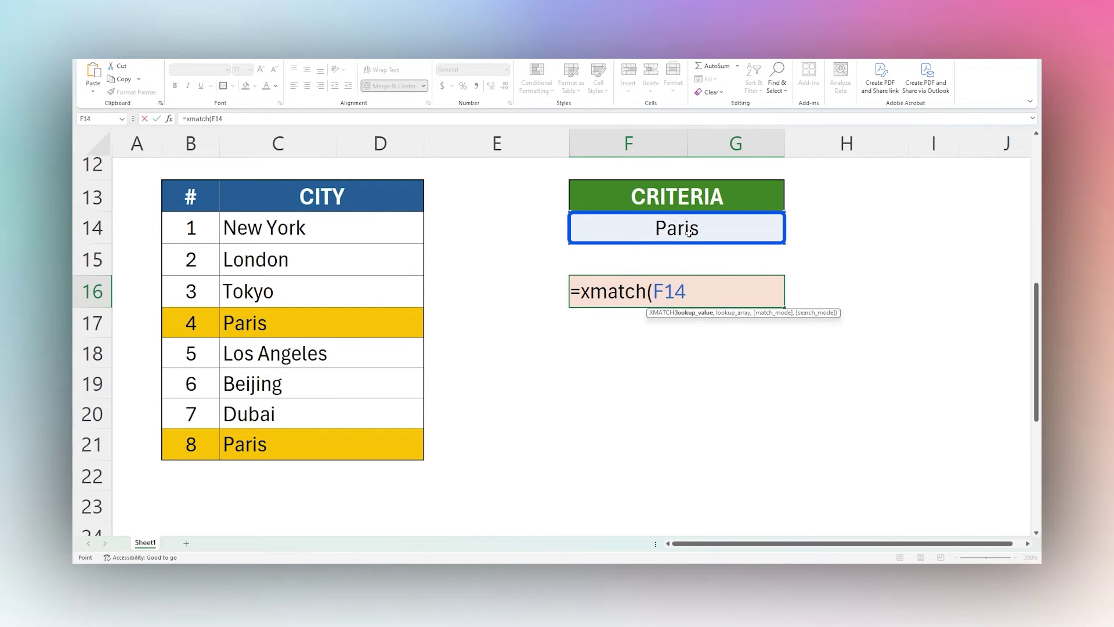
type(",")
left_click_drag(244, 227, 417, 447)
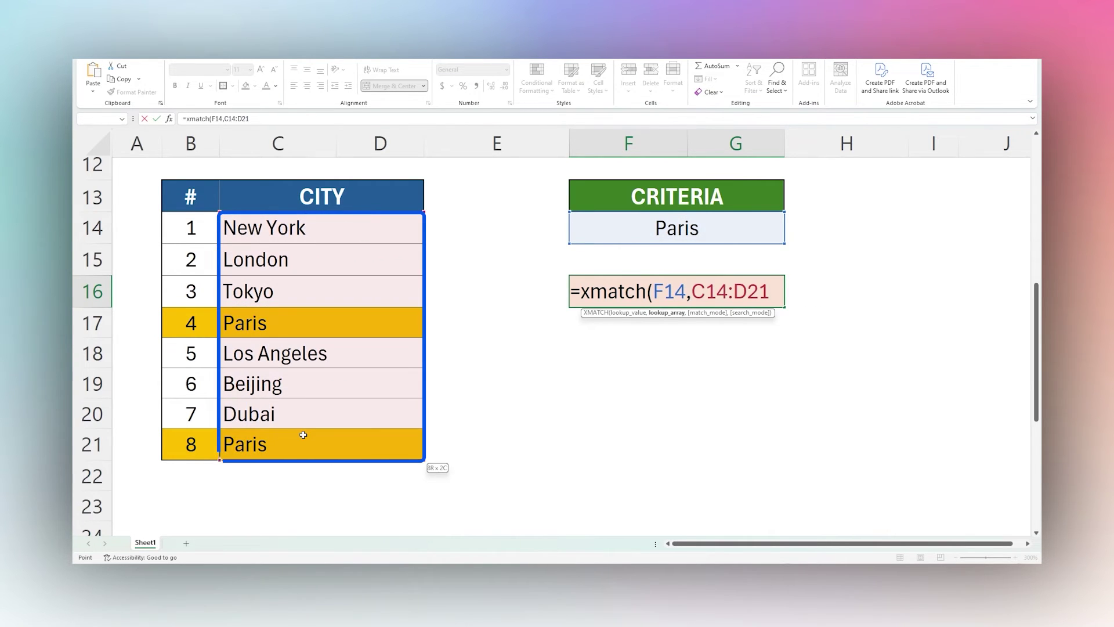
type(",0")
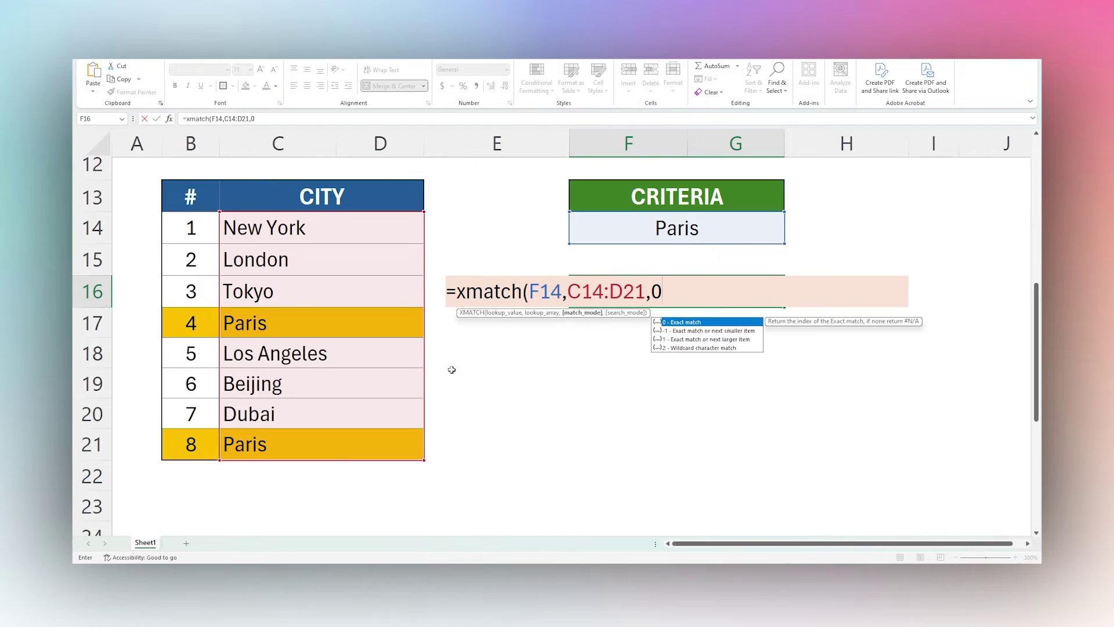
type(",")
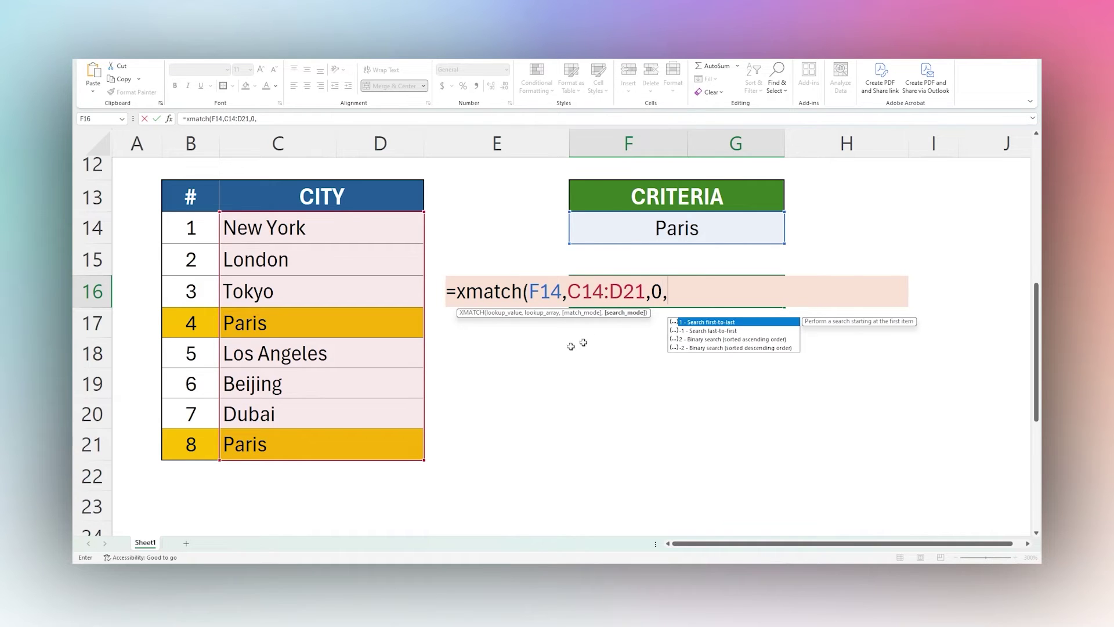
double_click(702, 322)
type(")")
key("Return")
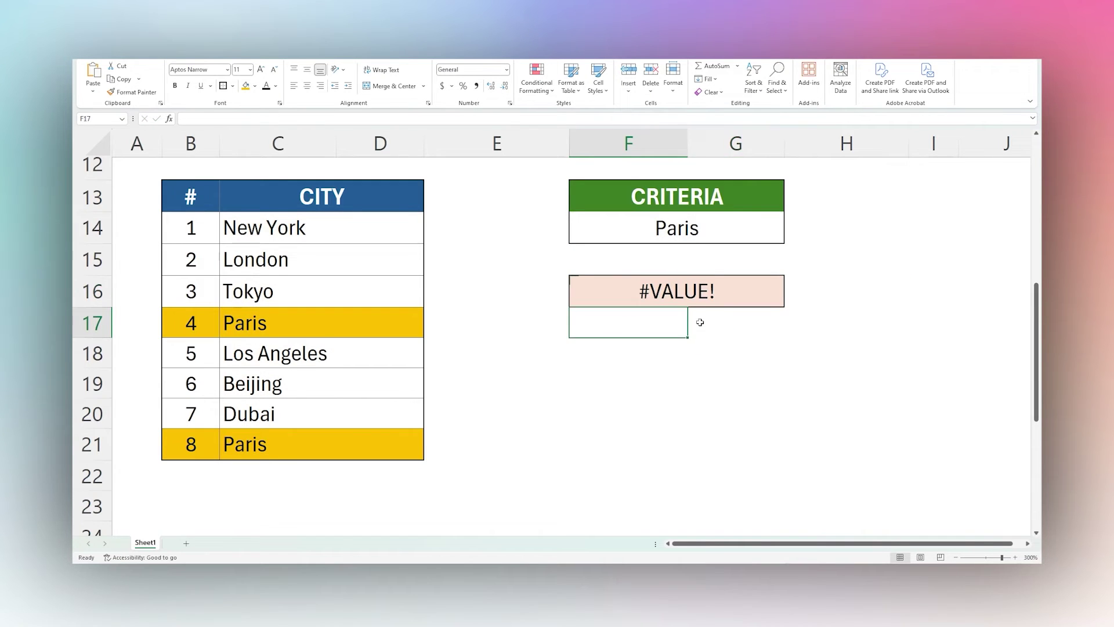
Correct F16's lookup range from C14:D21 to C14:C21 so XMATCH returns 4
left_click(585, 288)
mouse_move(559, 286)
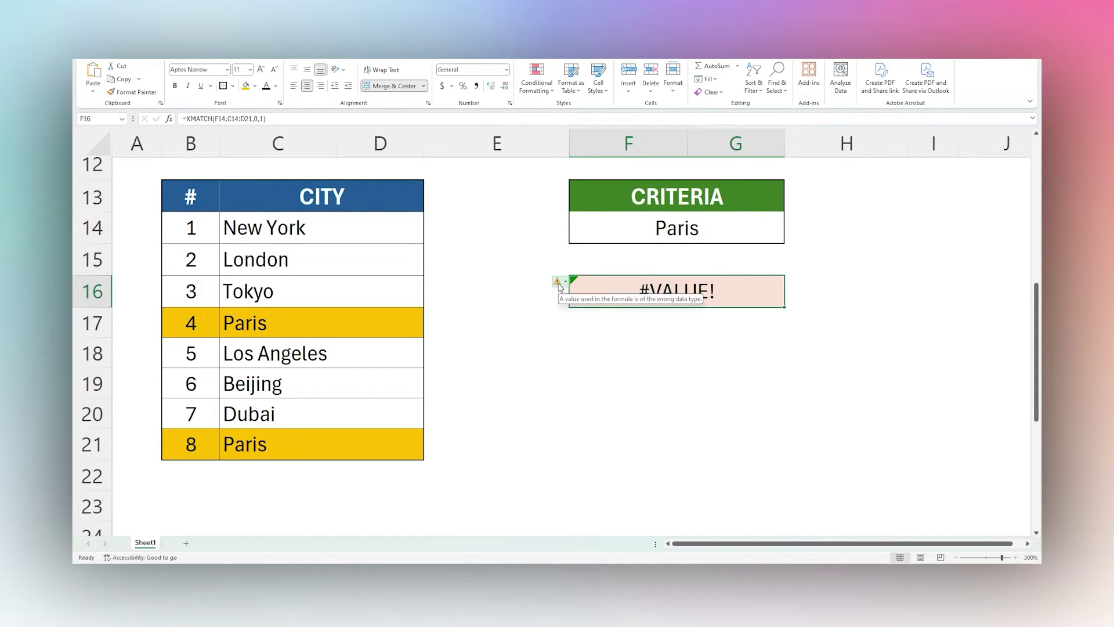
double_click(674, 293)
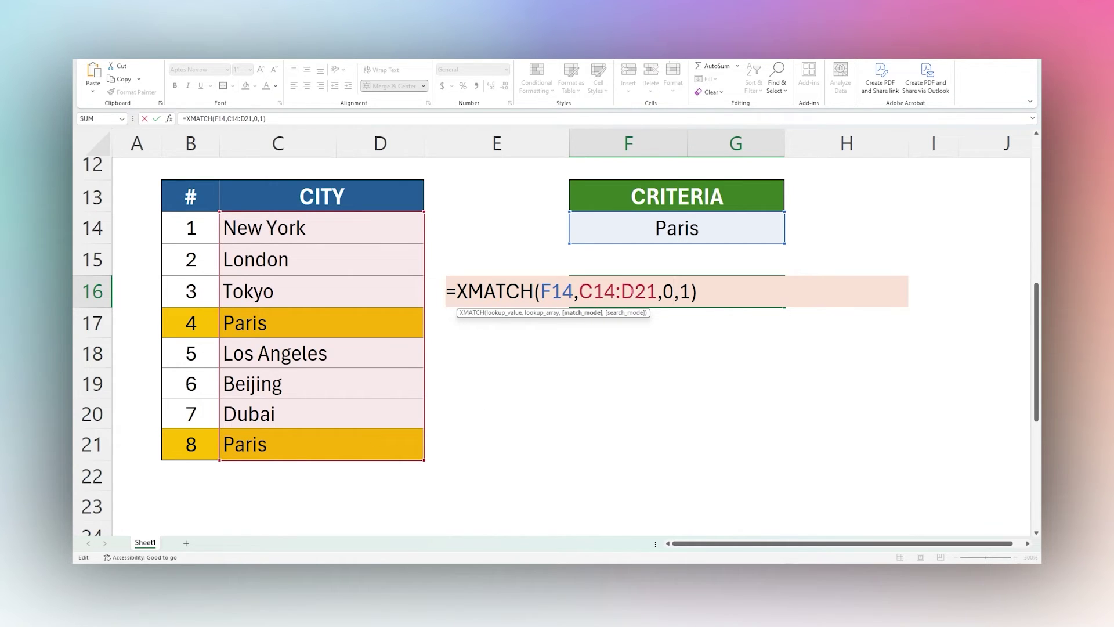
left_click(636, 292)
key("BackSpace")
type("C")
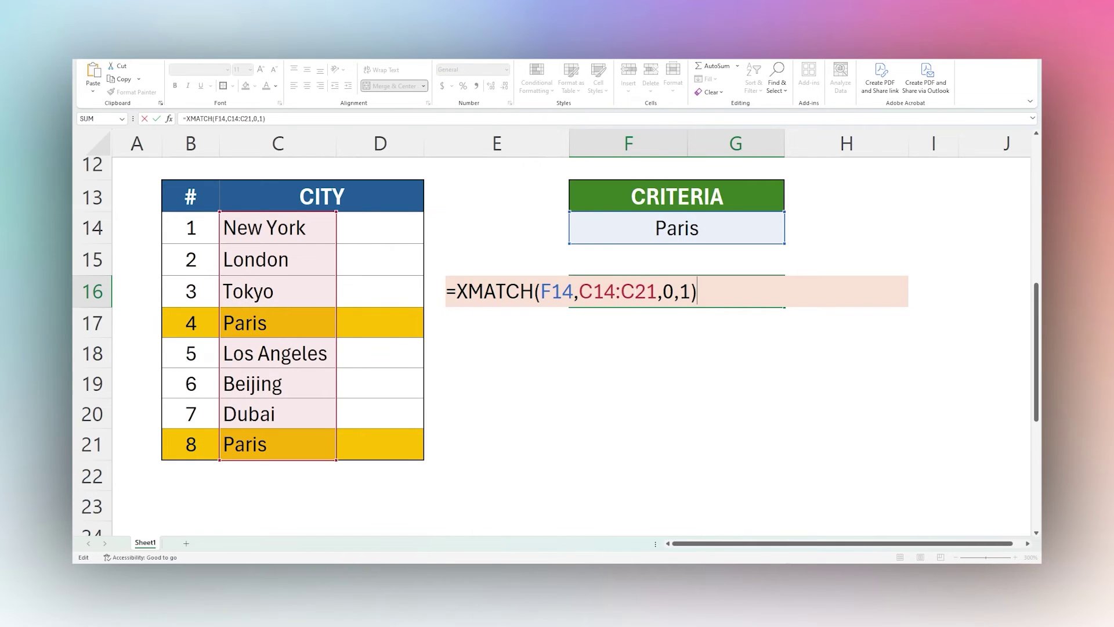
key("Return")
Compare F16's result with the Paris entries in rows 17 and 21
left_click(659, 289)
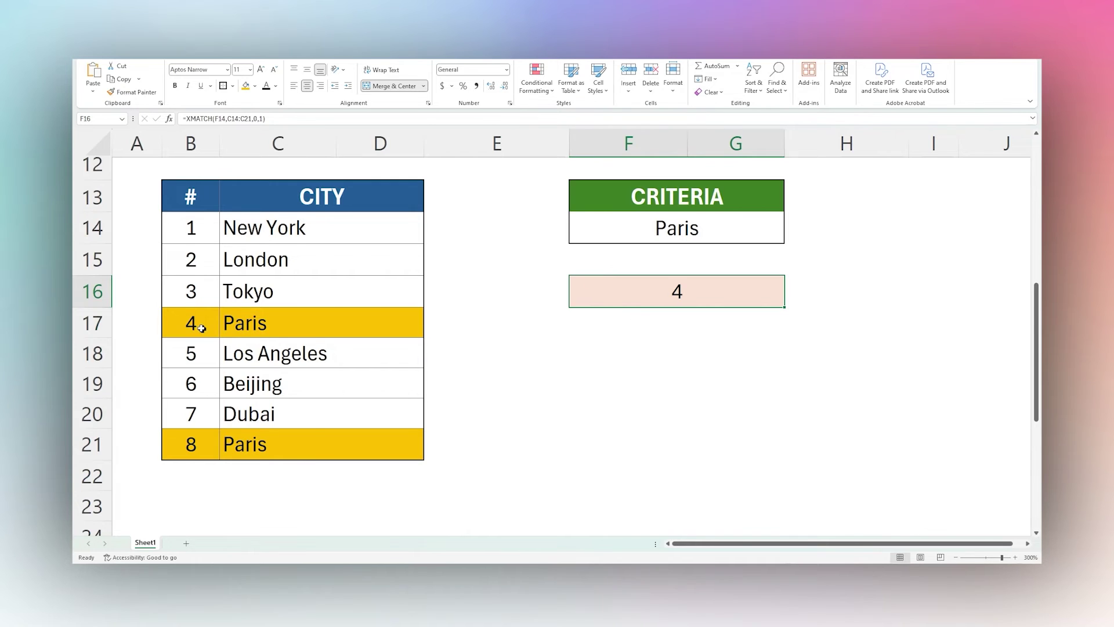
left_click_drag(200, 326, 265, 325)
left_click_drag(197, 444, 249, 444)
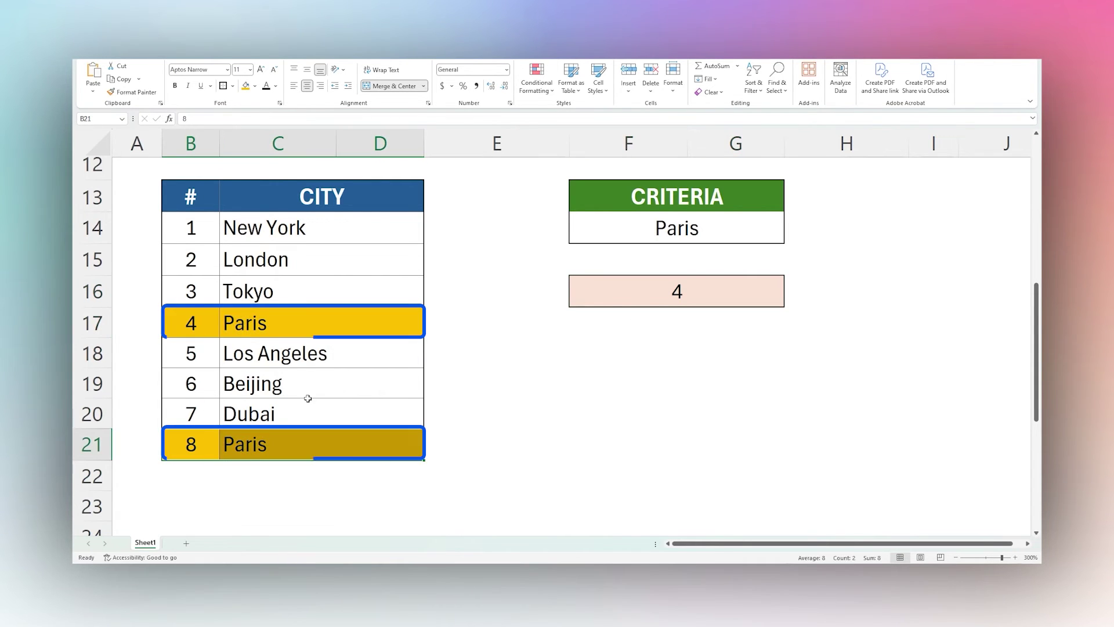
double_click(693, 292)
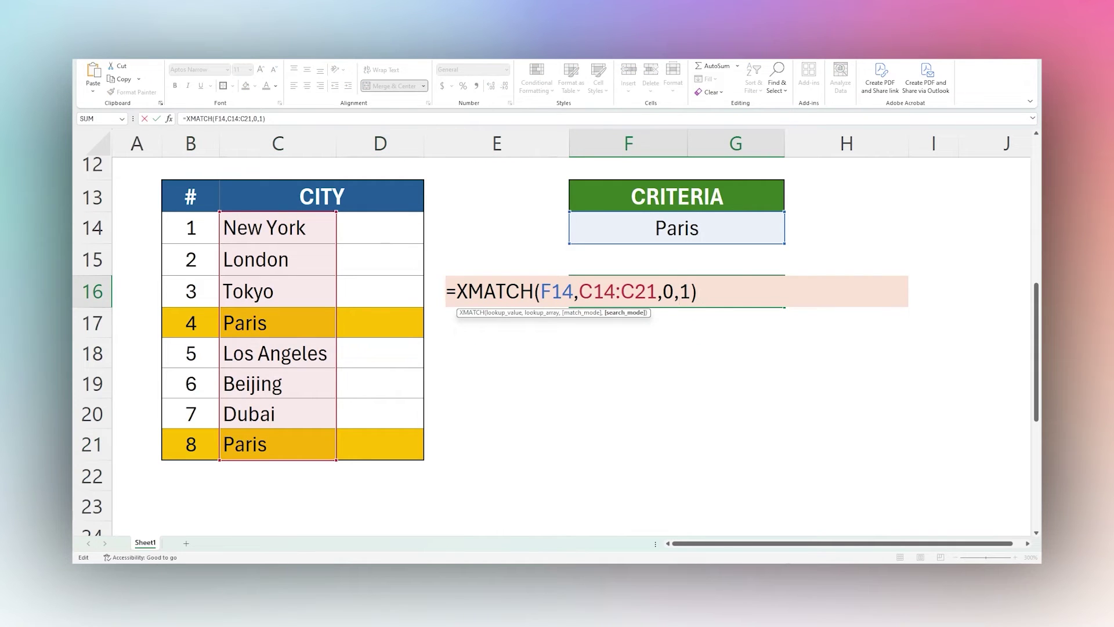
Change F16's search mode to -1, giving =XMATCH(F14,C14:C21,0,-1), which returns 8
key("End")
key("BackSpace")
key("BackSpace")
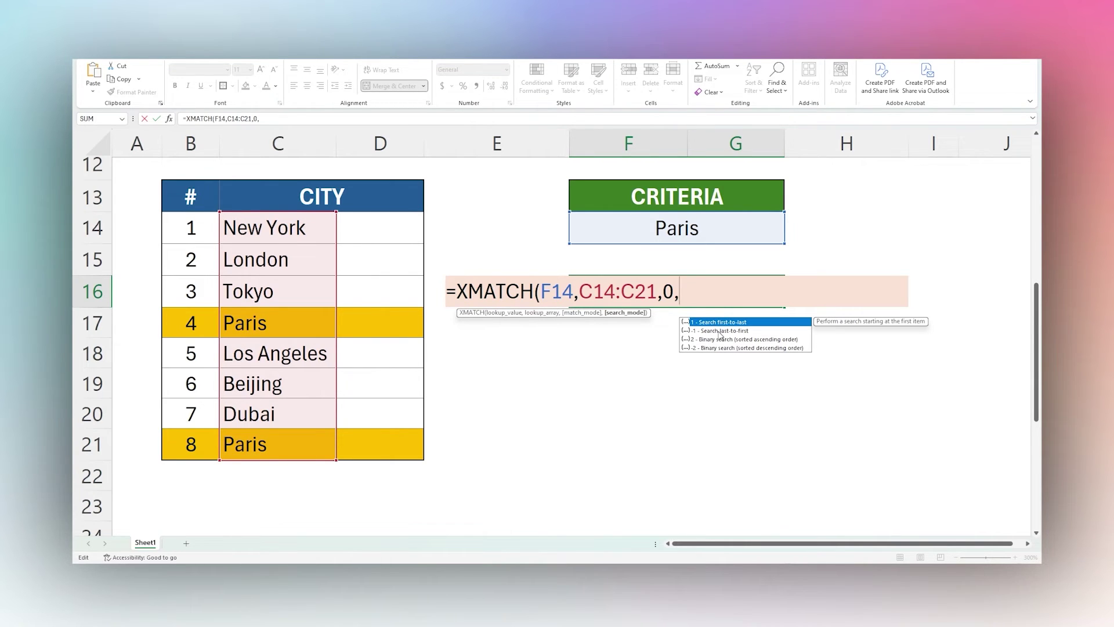
type("1")
key("BackSpace")
type("-1")
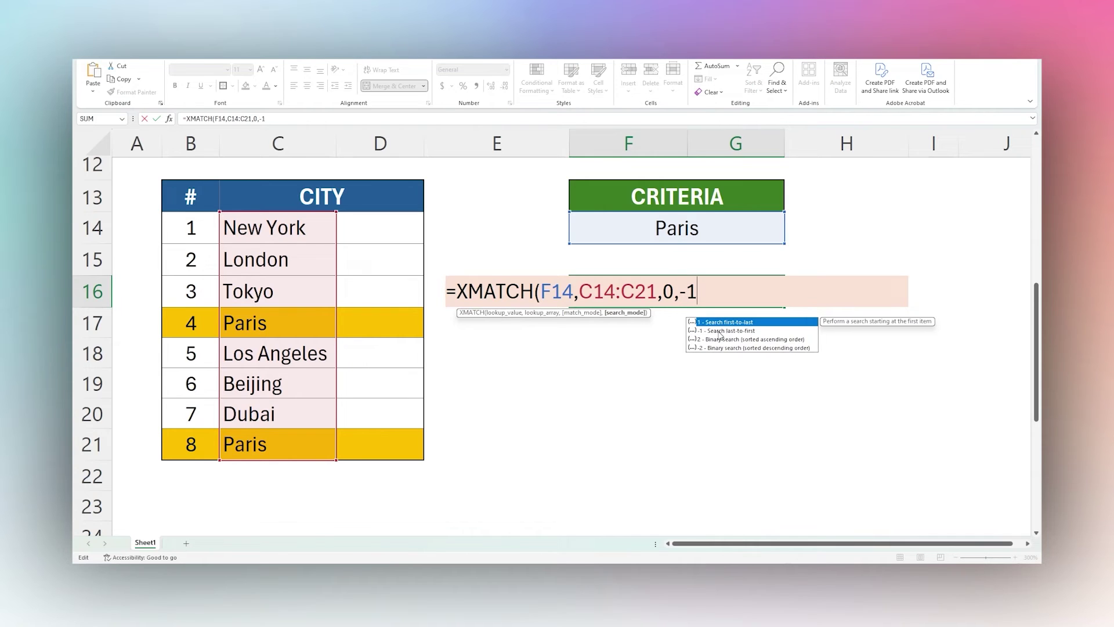
type(")")
key("Return")
key("Up")
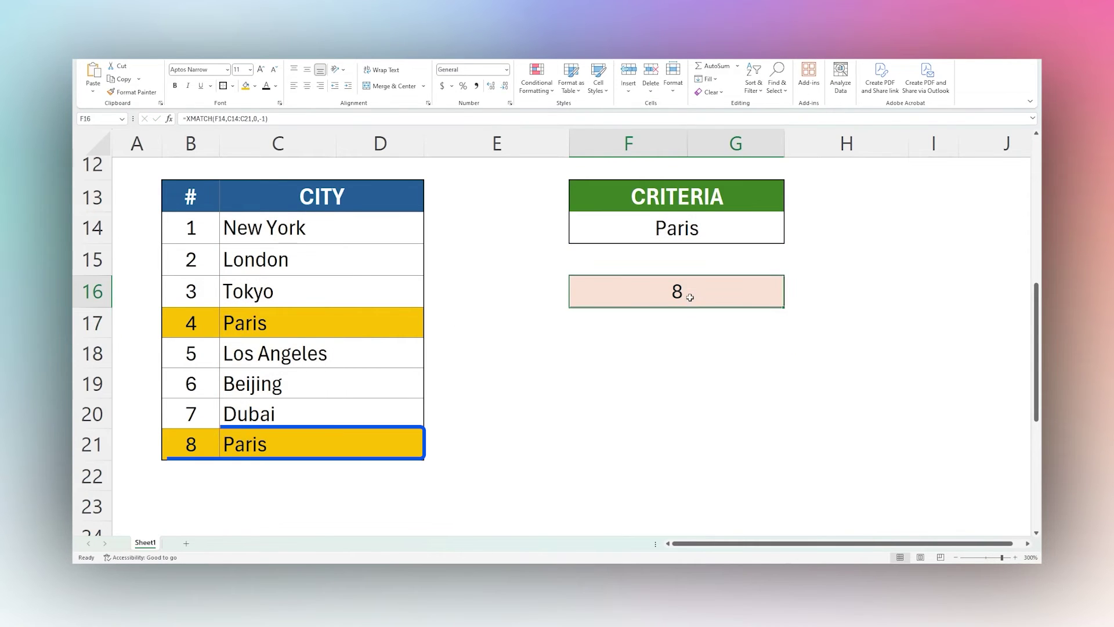
Check the last Paris in row 21 against the -1 search mode, leaving the formula unchanged
left_click_drag(199, 444, 407, 444)
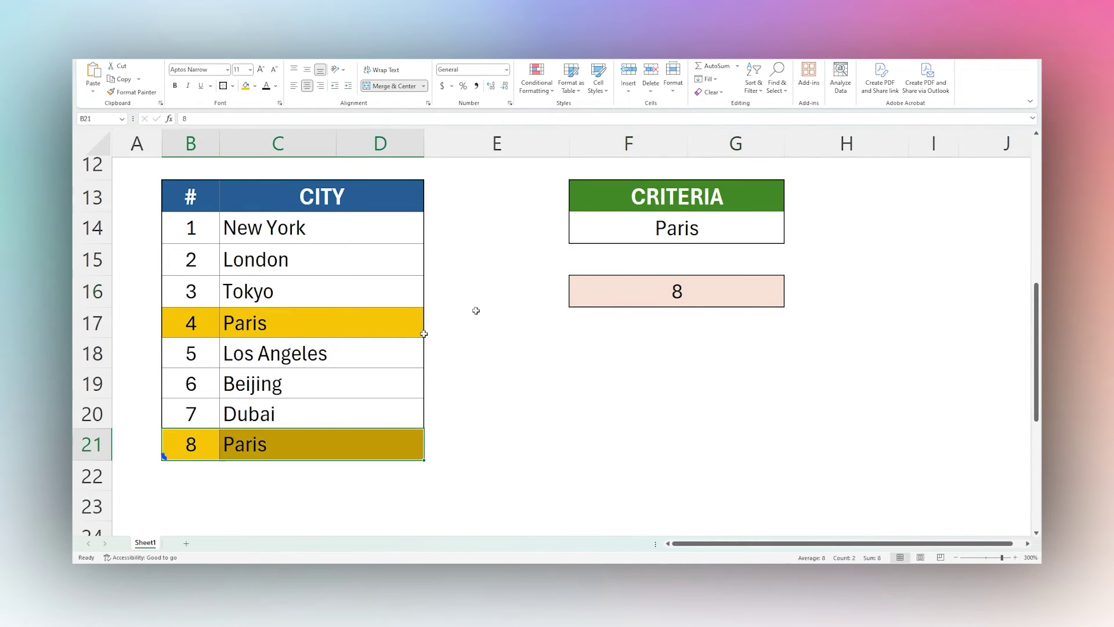
double_click(654, 294)
left_click_drag(680, 292, 699, 292)
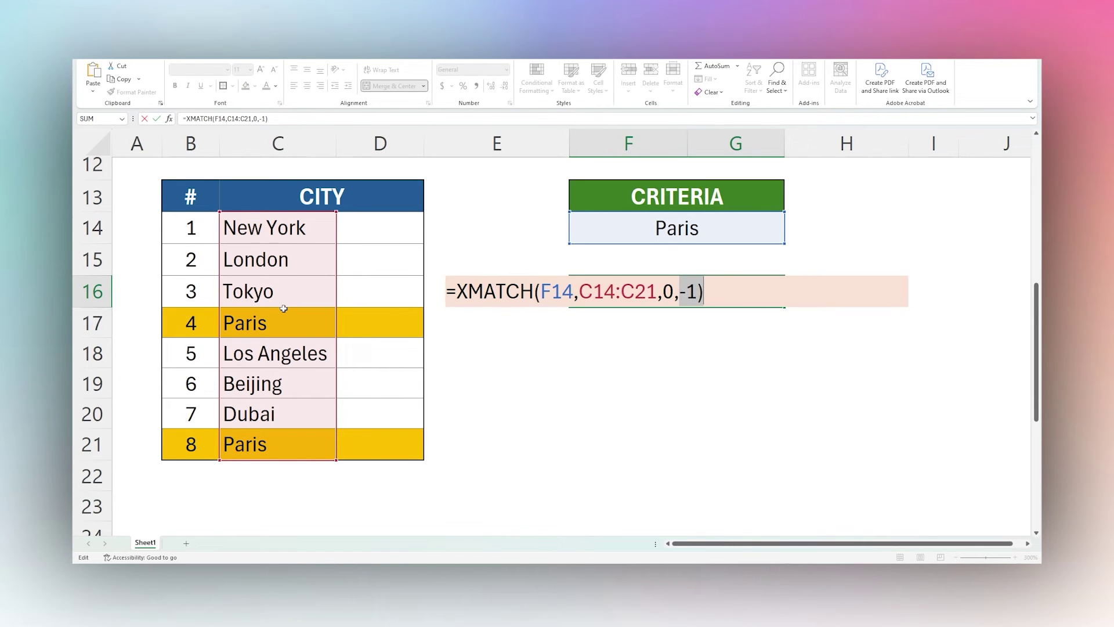
key("ctrl+Return")
Scroll to the item-code table and locate criteria code SH-P134 and its row
scroll(703, 342, "down", 2)
scroll(702, 343, "down", 2)
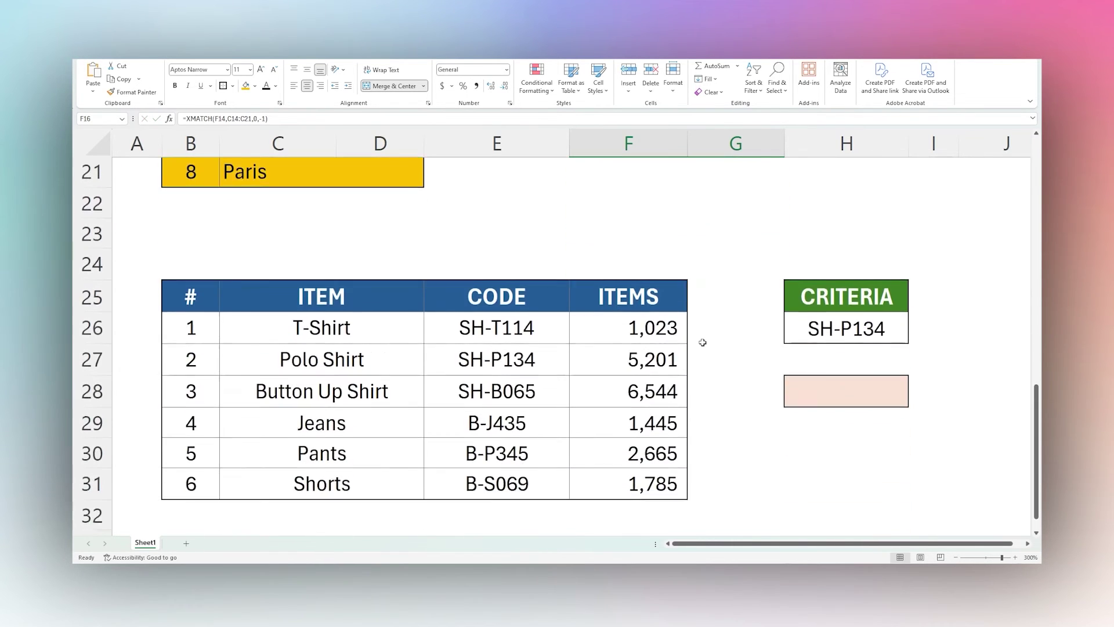
scroll(701, 343, "up", 1)
scroll(701, 343, "down", 1)
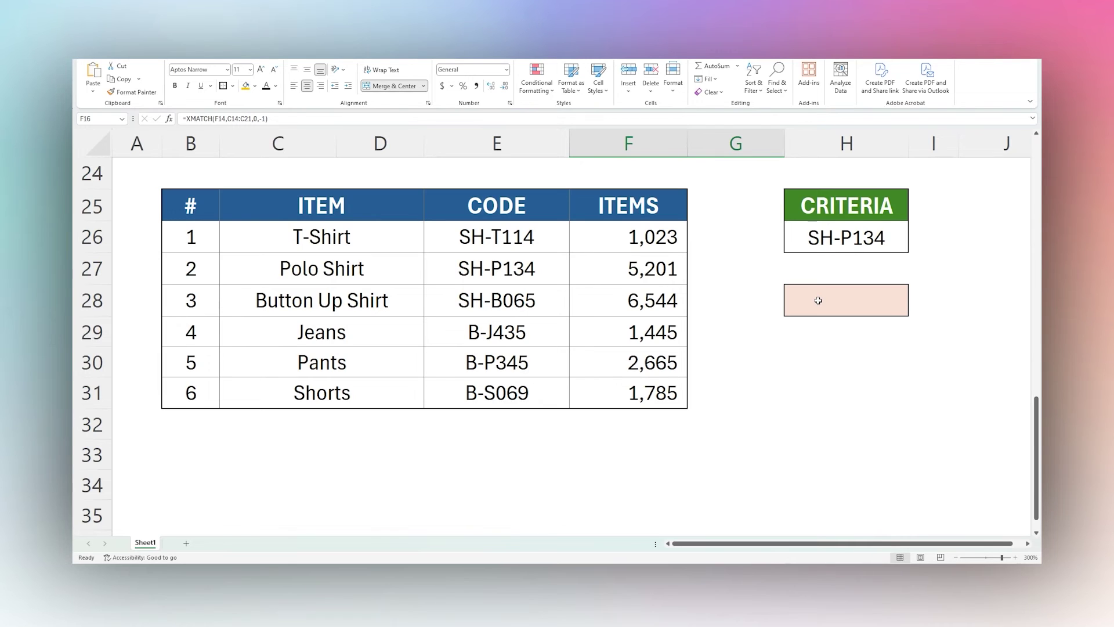
left_click(822, 246)
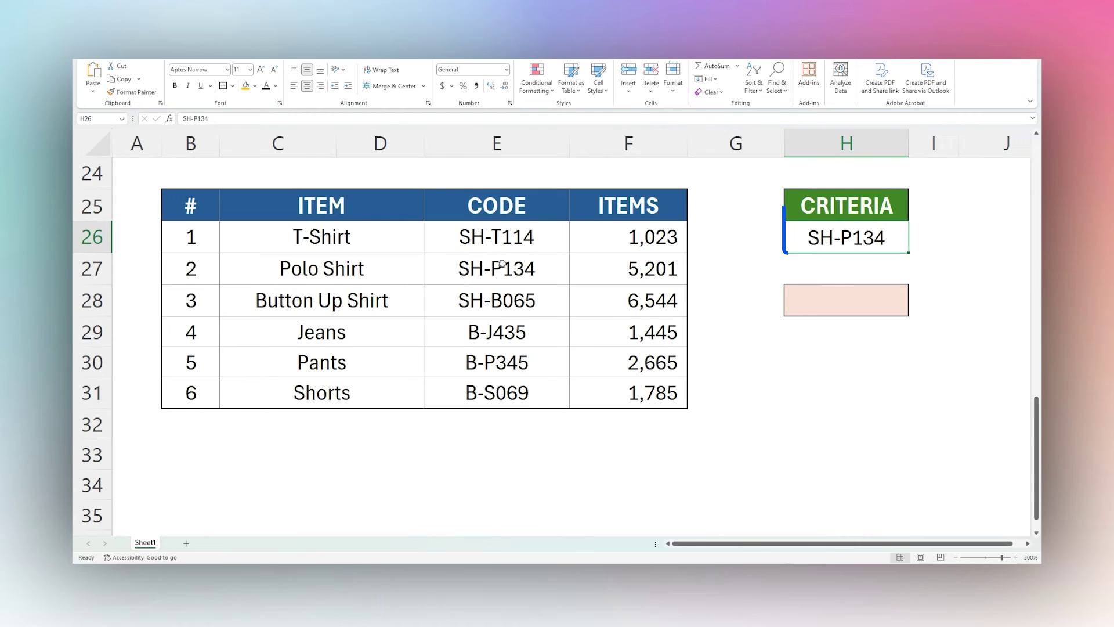
left_click_drag(488, 268, 582, 256)
Enter =XMATCH(H26,E26:E31,0) in H28, returning position 2
left_click(811, 303)
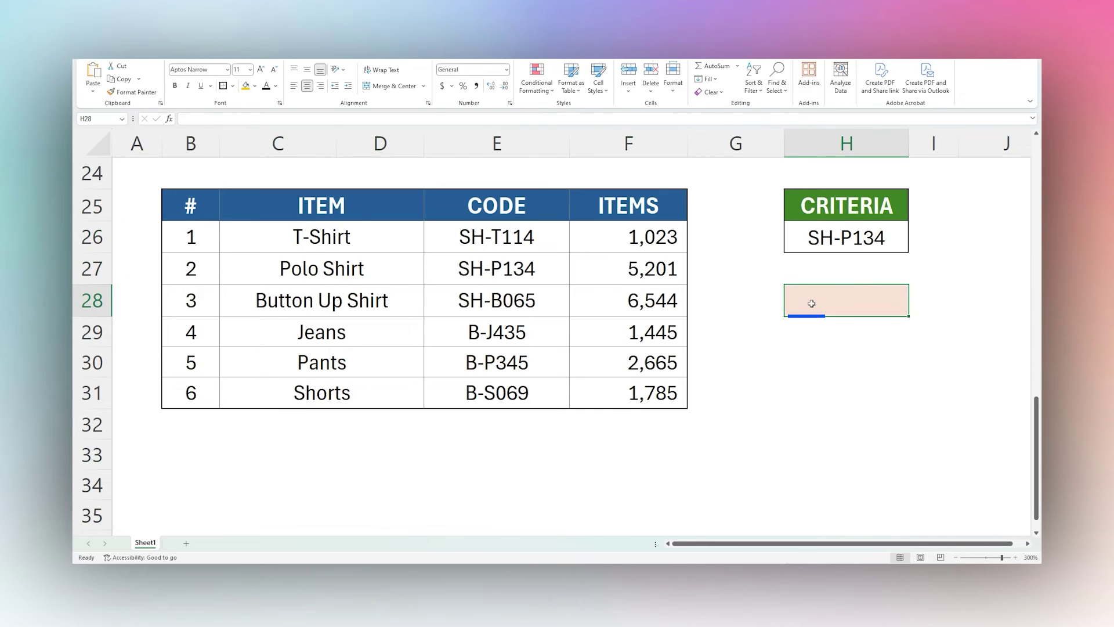
type("=xmat")
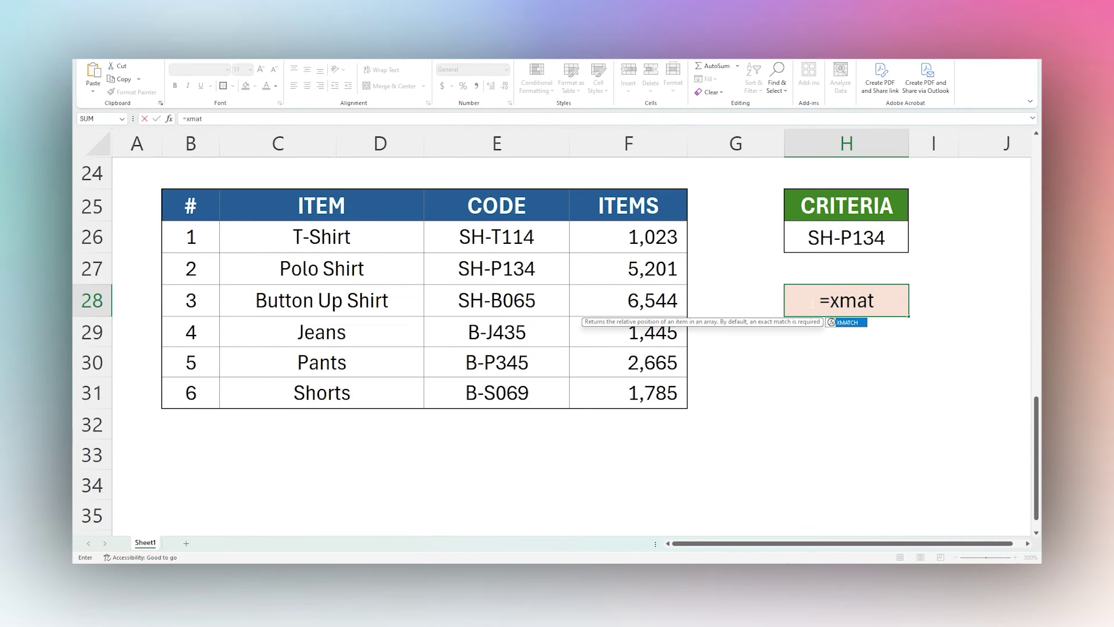
type("ch(")
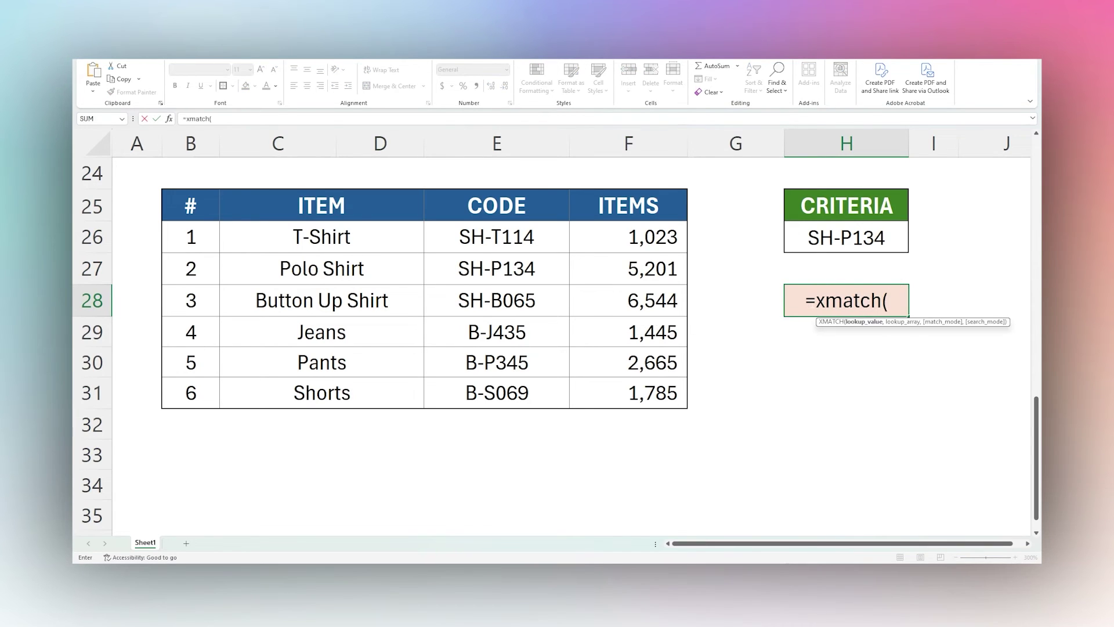
left_click(844, 238)
type(",")
left_click_drag(500, 241, 501, 384)
type(",")
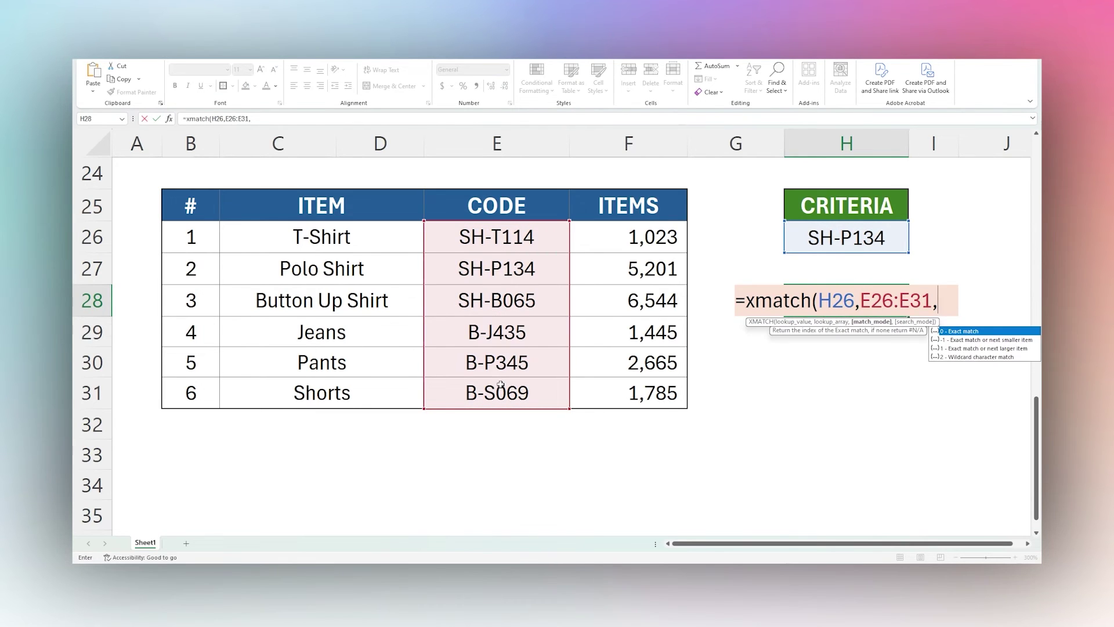
type("0)")
key("Return")
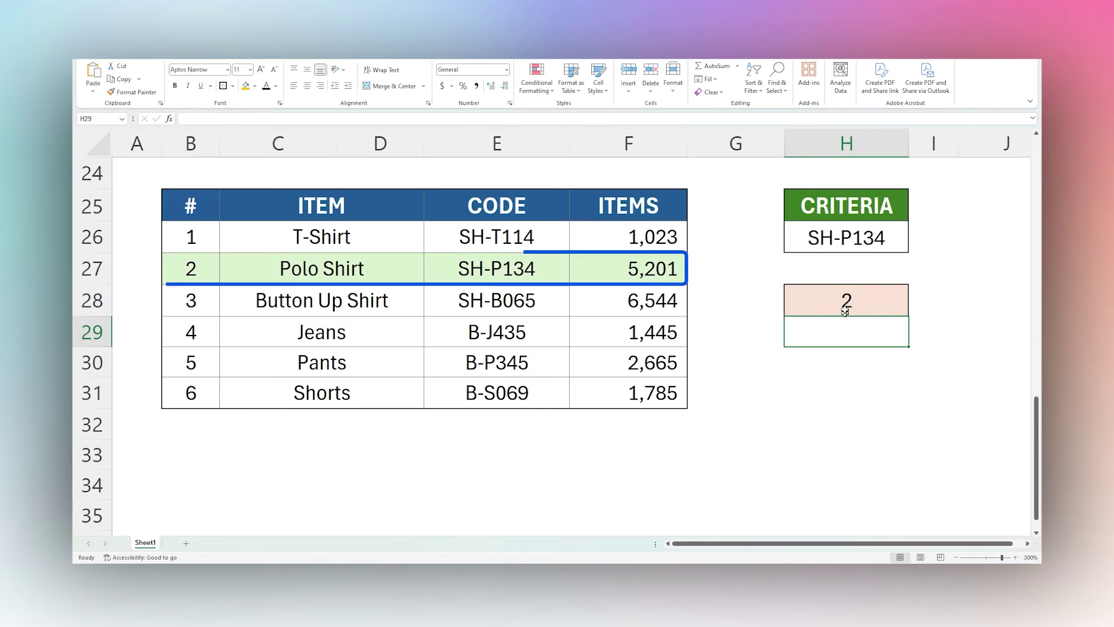
left_click(845, 300)
Replace H28's XMATCH formula with an INDEX starting on the ITEM column range
double_click(847, 300)
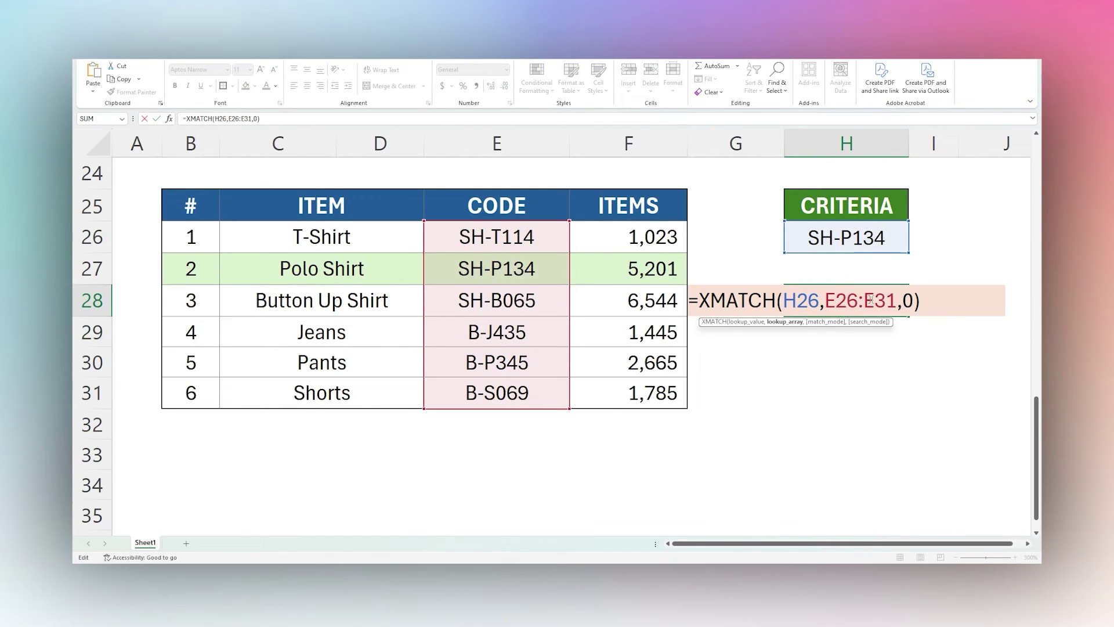
left_click_drag(921, 300, 698, 300)
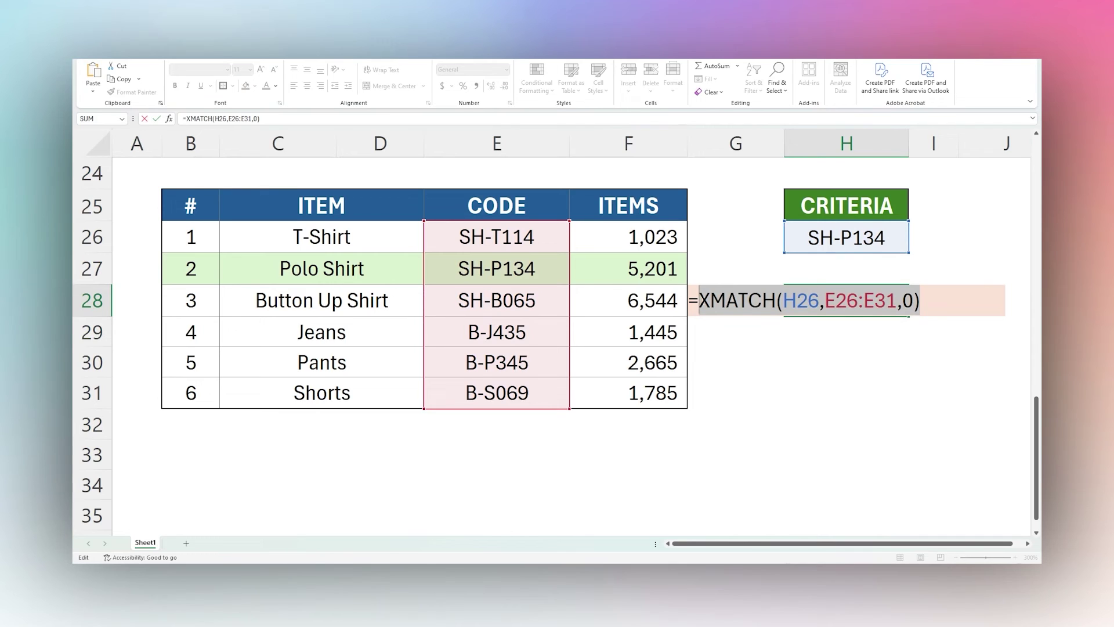
key("Delete")
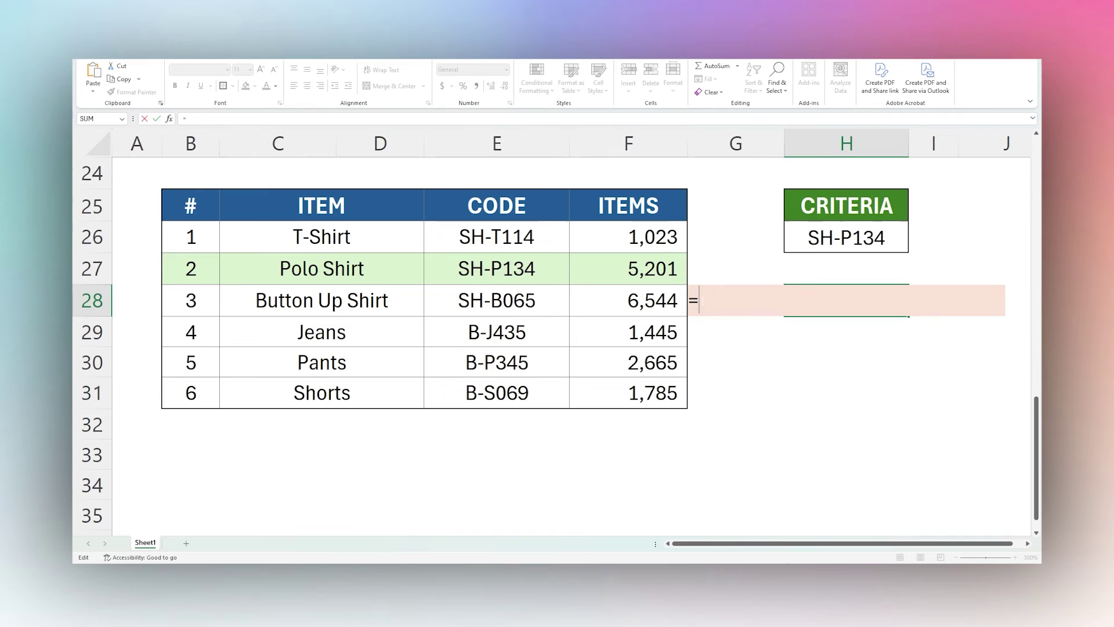
type("INDEX(")
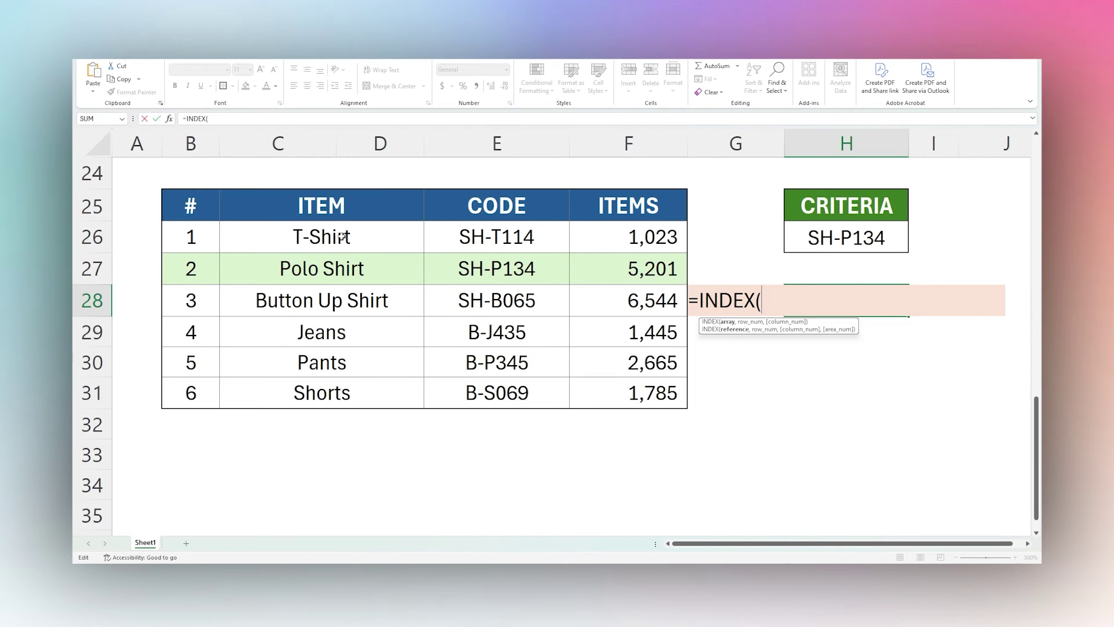
left_click_drag(343, 237, 343, 363)
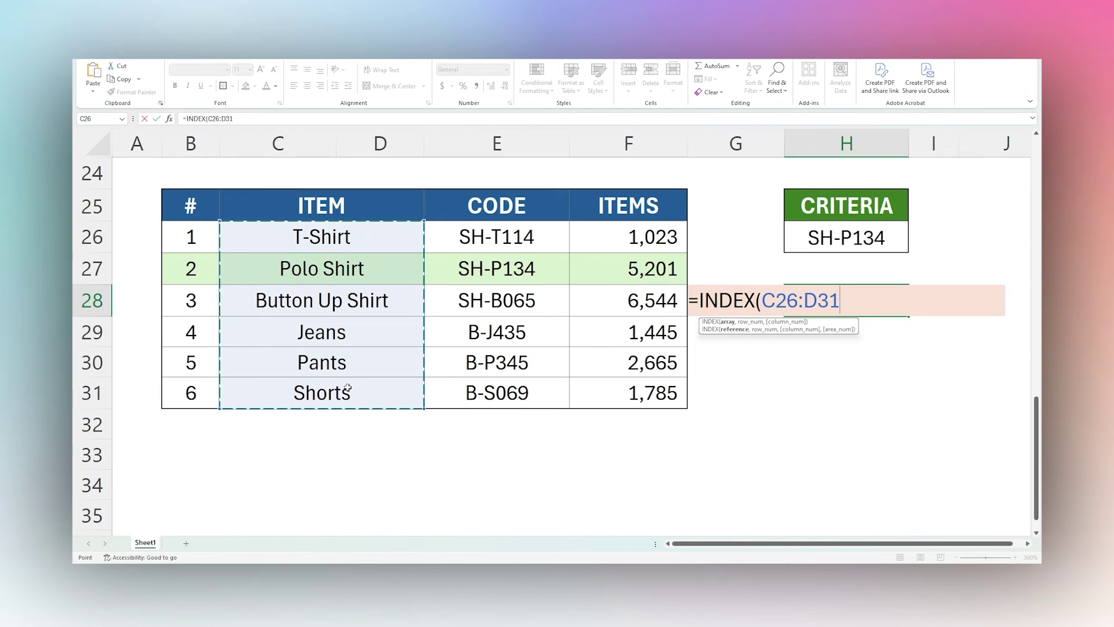
type(",XMATCH(H26,E26:E31,0")
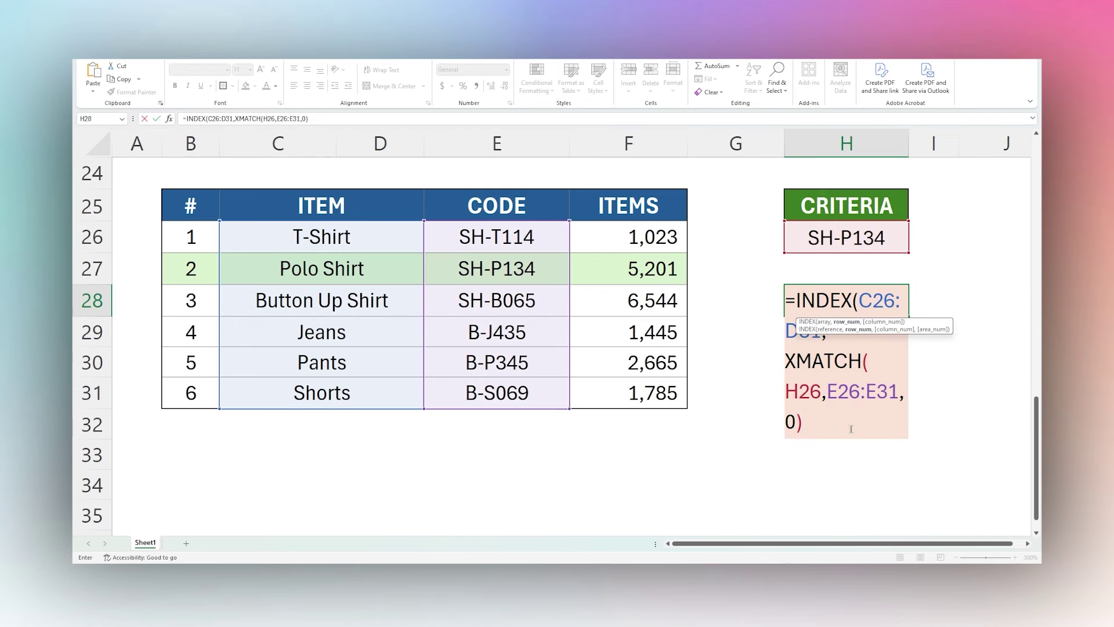
Finish H28 as =INDEX(C26:C31,XMATCH(H26,E26:E31,0)), returning Polo Shirt, and review its parts
type(")C")
key("Return")
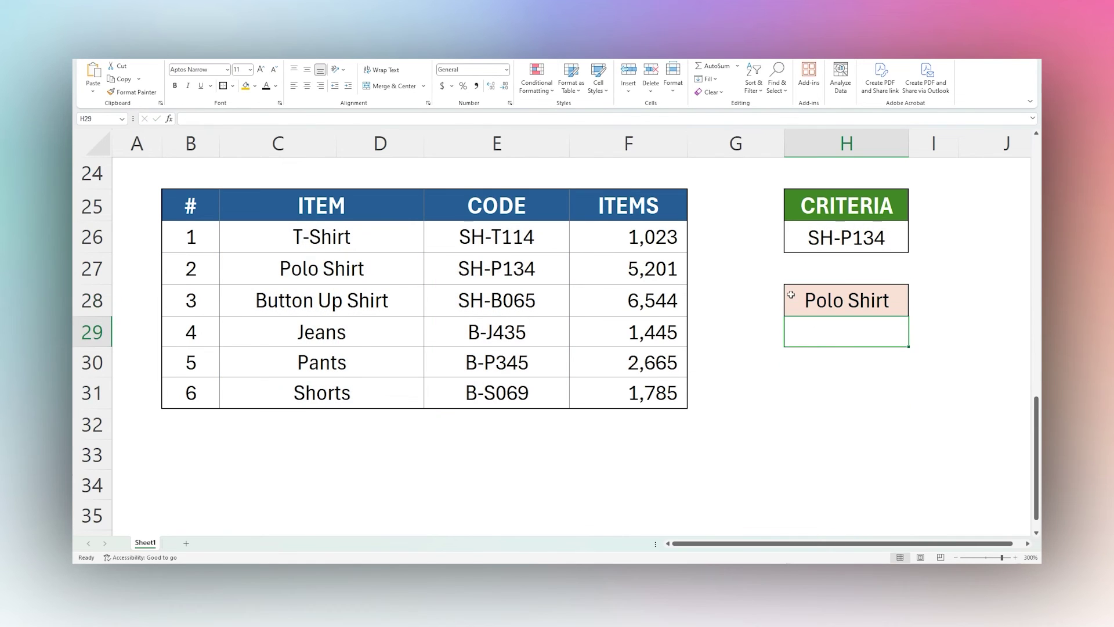
left_click(825, 296)
double_click(812, 301)
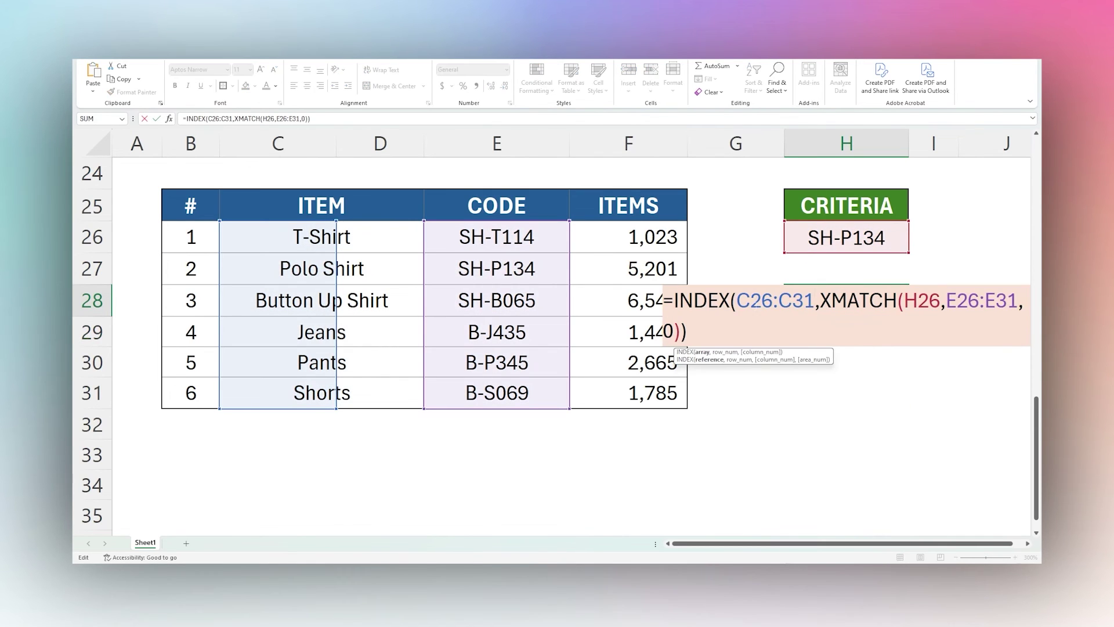
left_click_drag(738, 300, 815, 300)
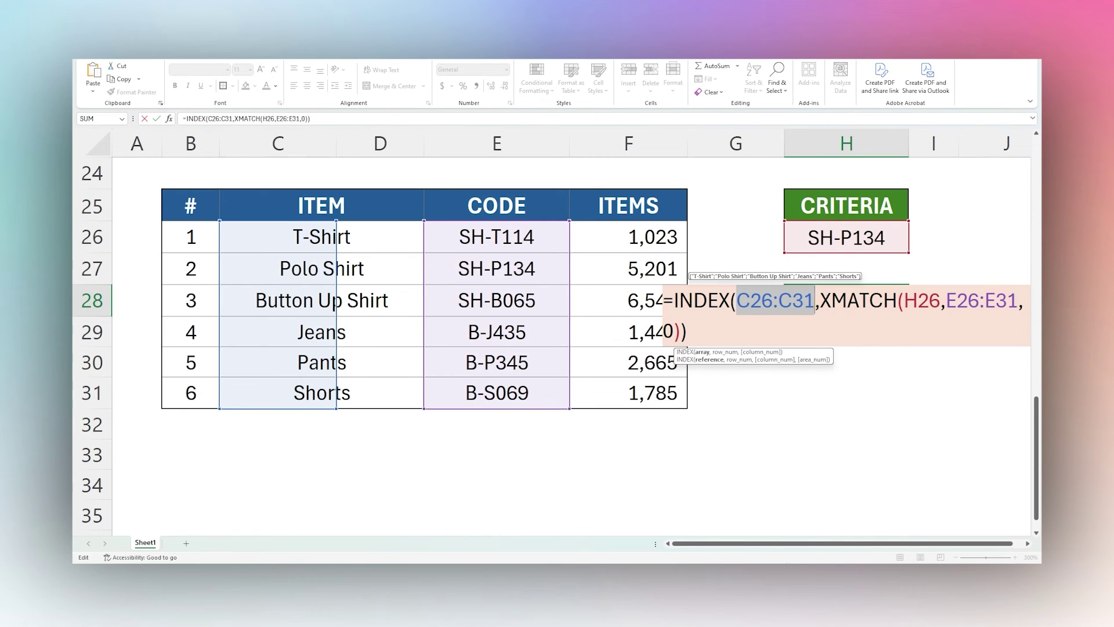
left_click_drag(820, 300, 680, 331)
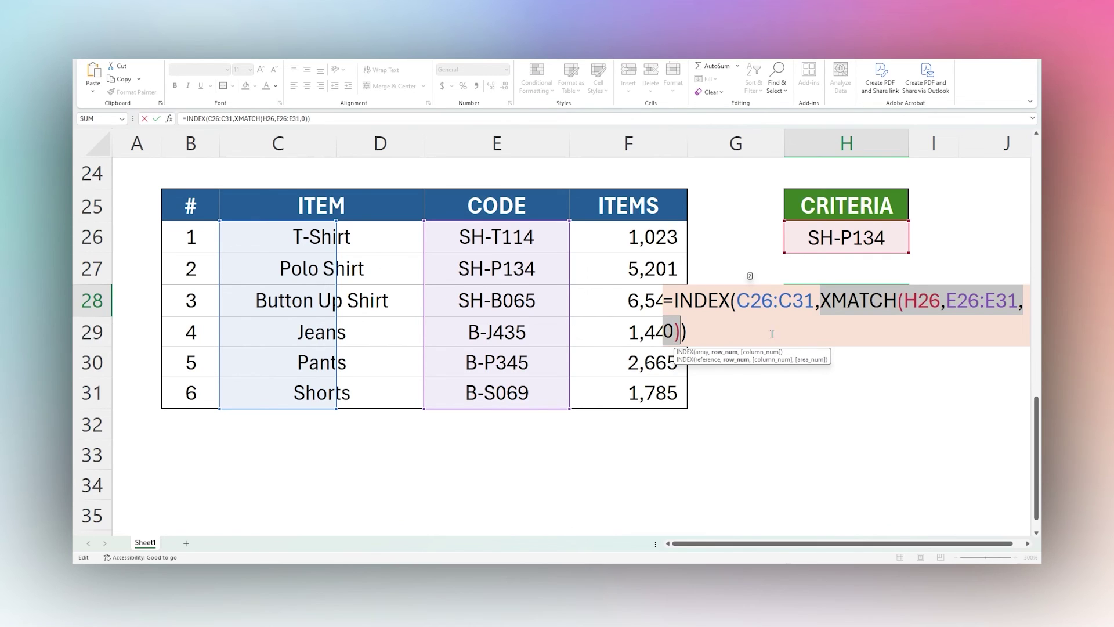
key("Return")
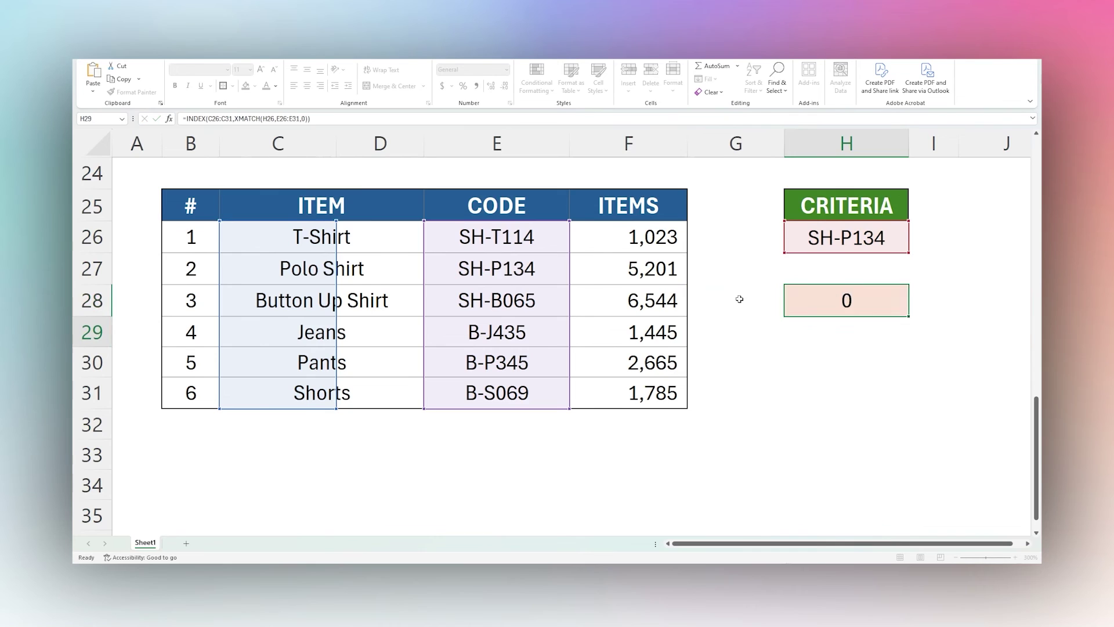
left_click(827, 301)
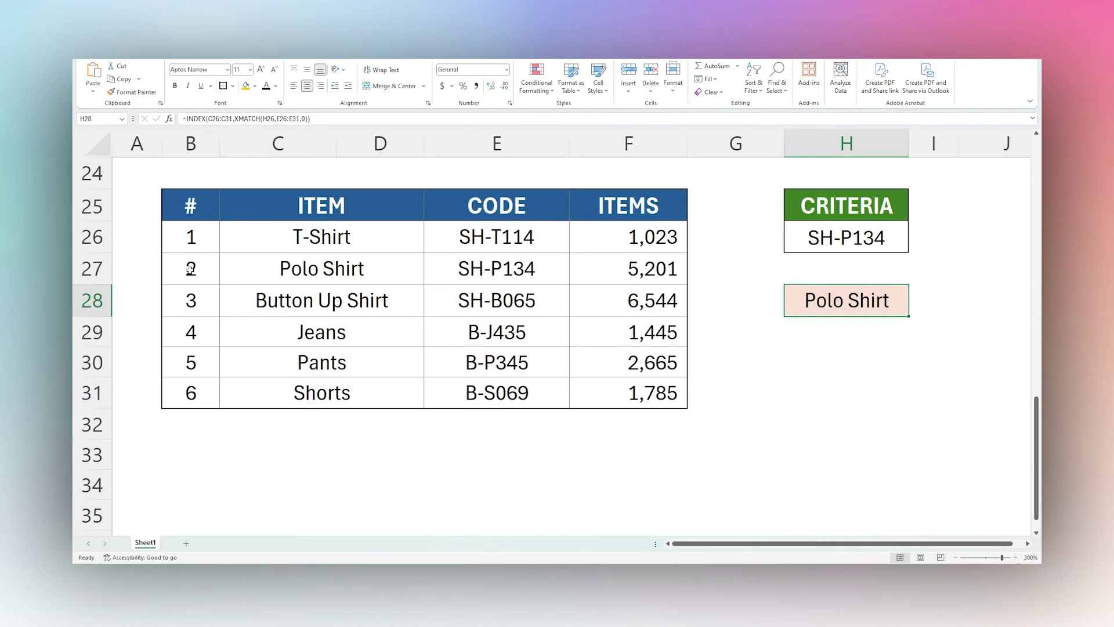
Change the H26 criteria code from SH-P134 to SH-T114 so H28 shows T-Shirt
double_click(848, 239)
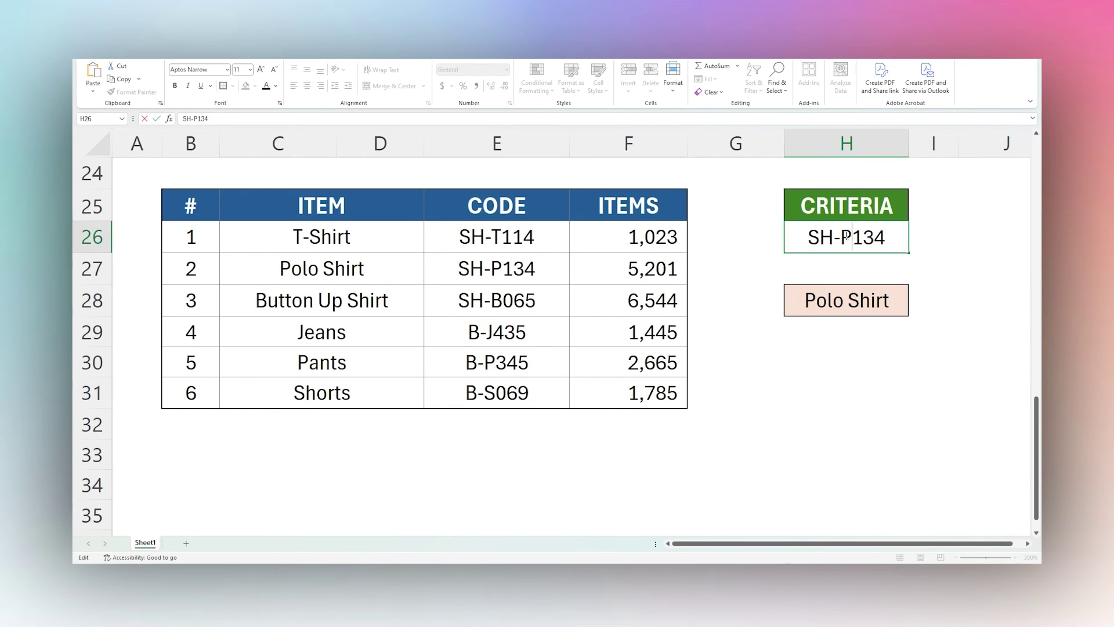
left_click_drag(841, 238, 885, 238)
type("T114")
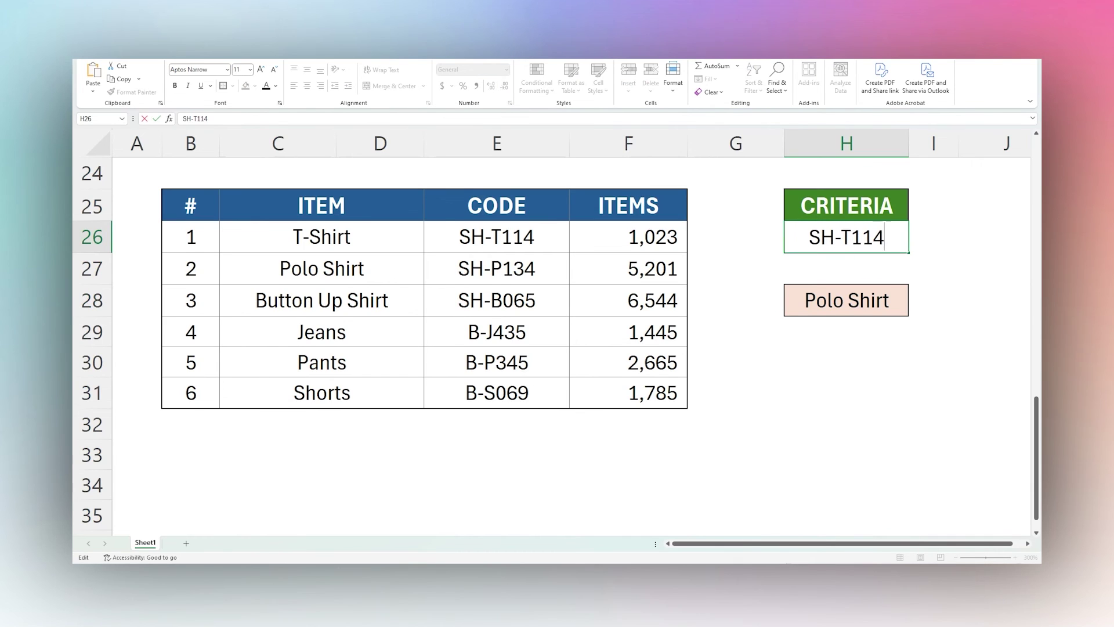
key("Return")
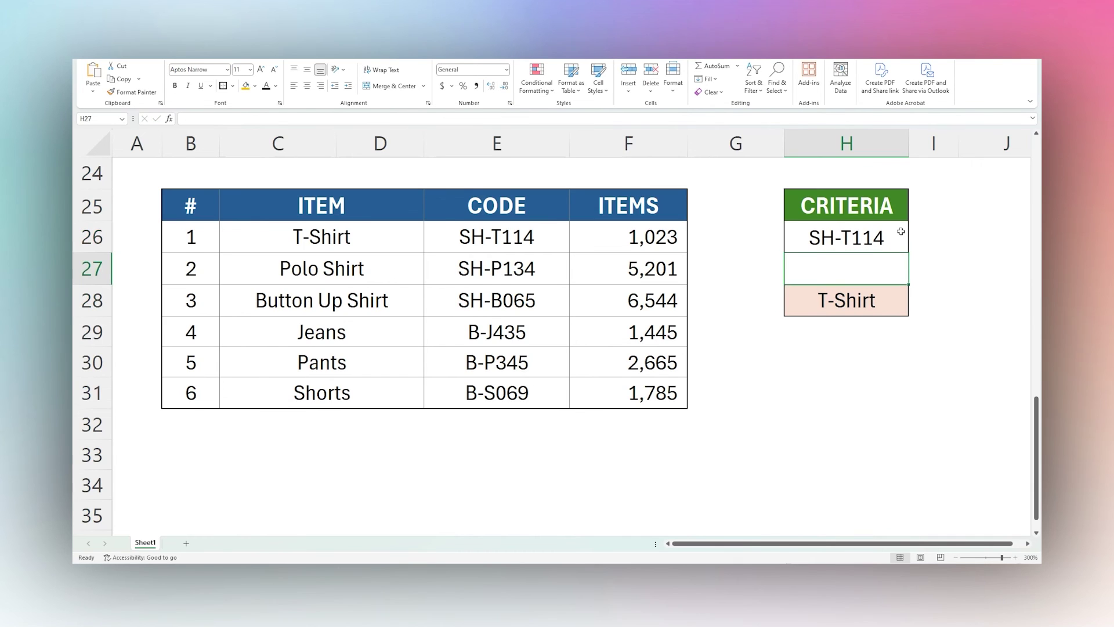
left_click(849, 303)
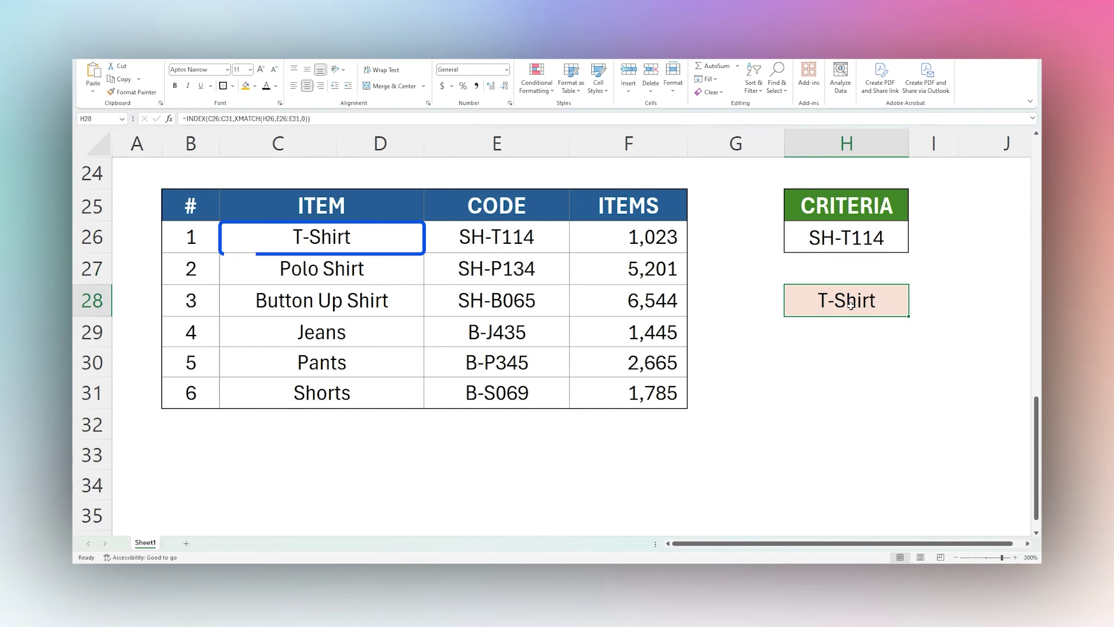
double_click(850, 304)
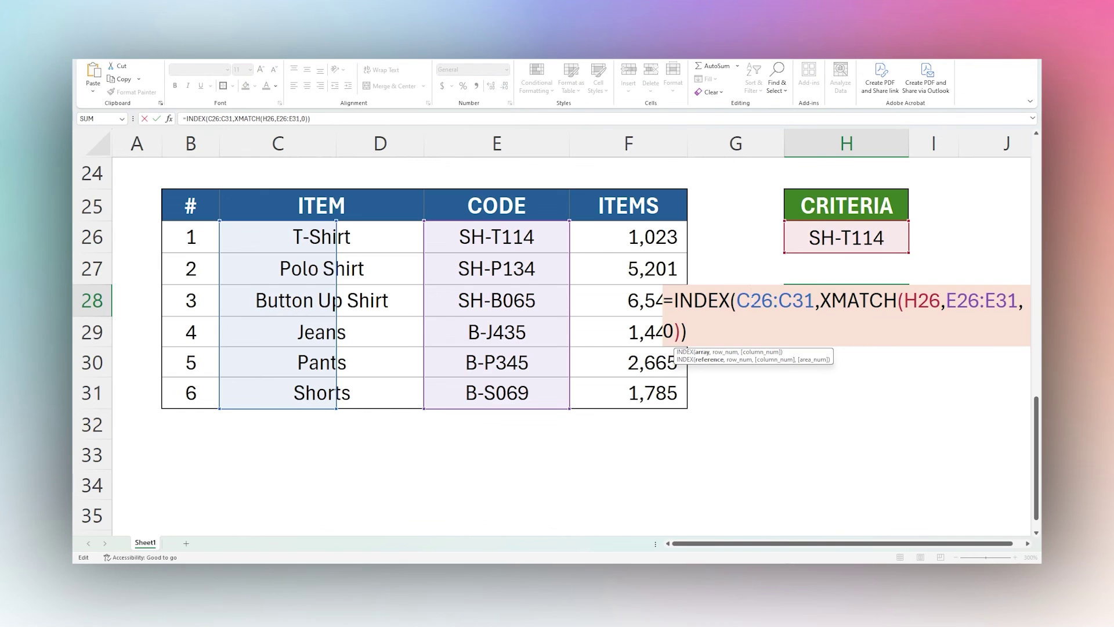
Change H28's INDEX range from C26:C31 to F26:F31 so it returns the ITEMS count
key("BackSpace")
type("F")
key("Right")
key("Right")
key("Right")
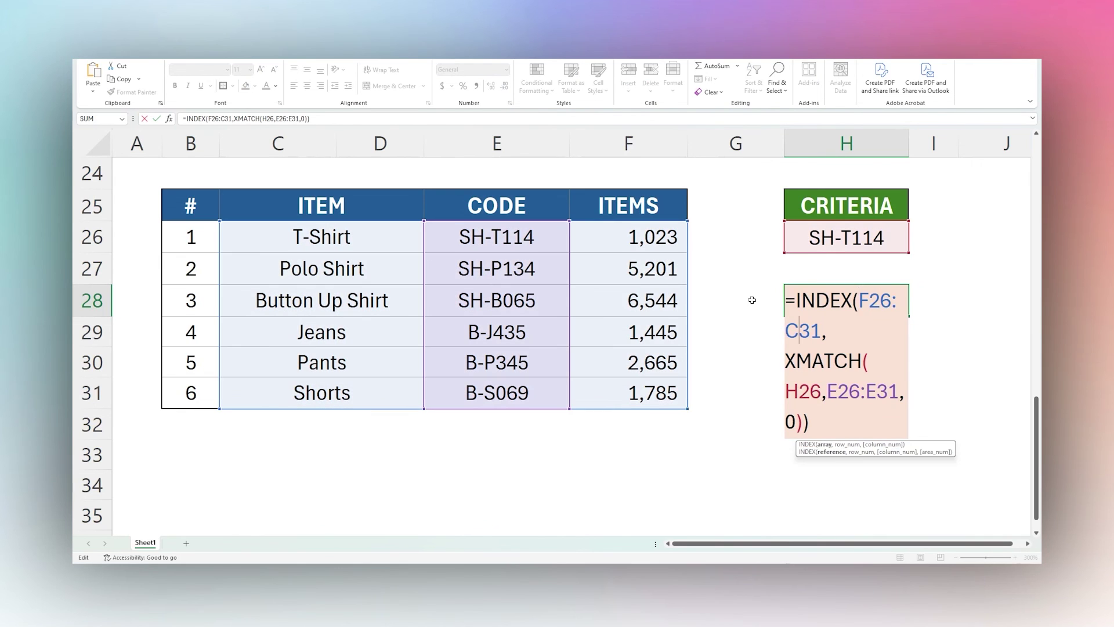
key("Delete")
type("F")
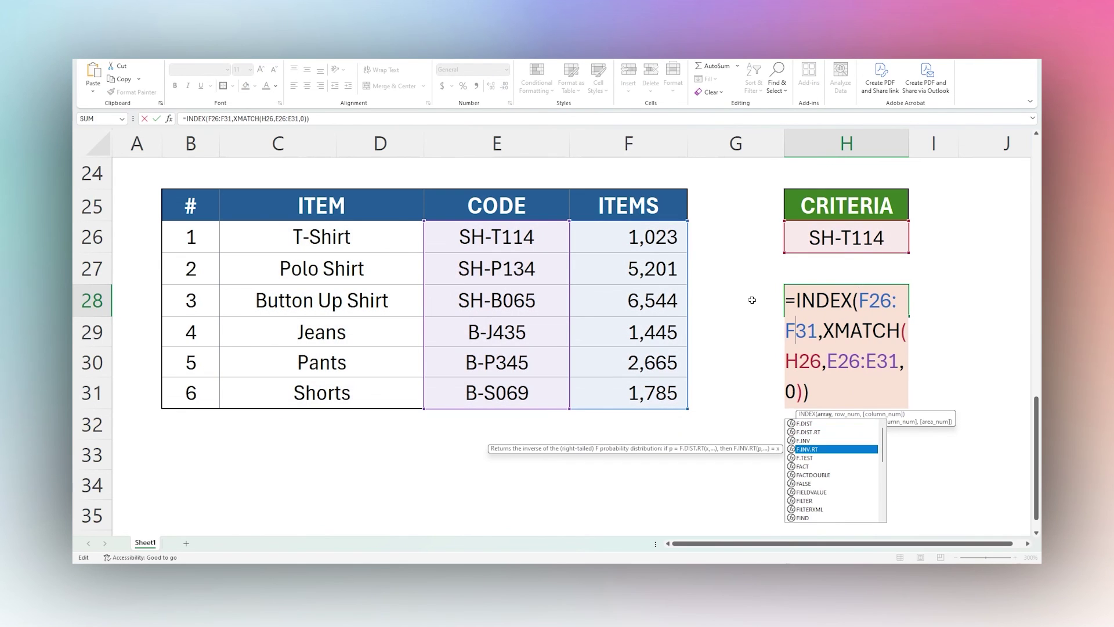
key("Right")
key("Right")
key("Right")
key("Right")
key("Right")
key("Right")
key("Right")
key("Right")
key("Right")
key("Right")
key("Return")
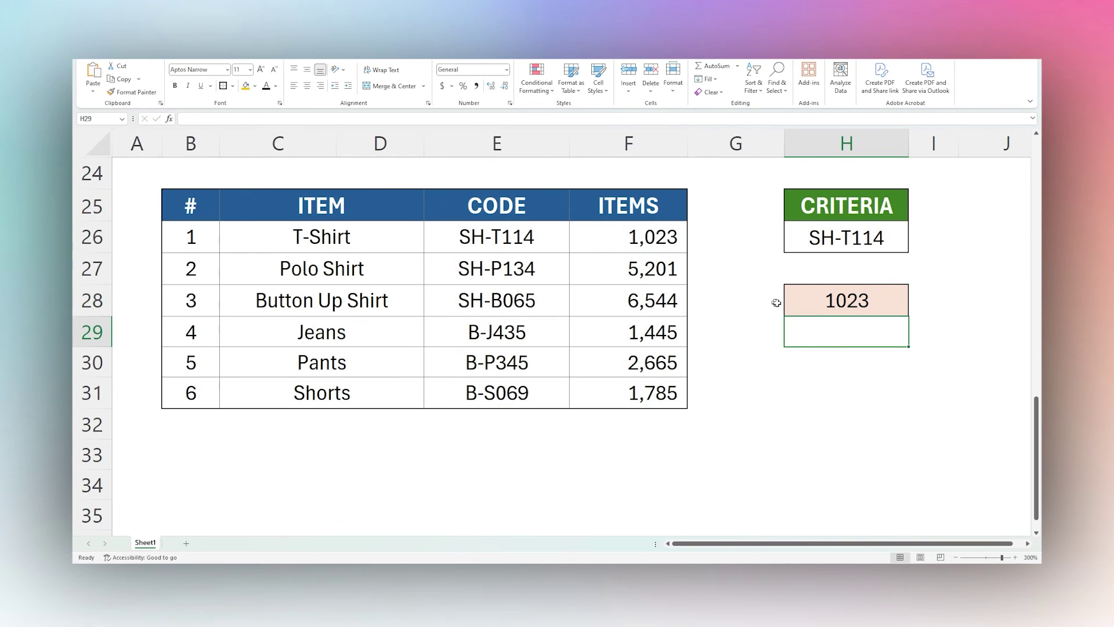
left_click(835, 298)
left_click(670, 248)
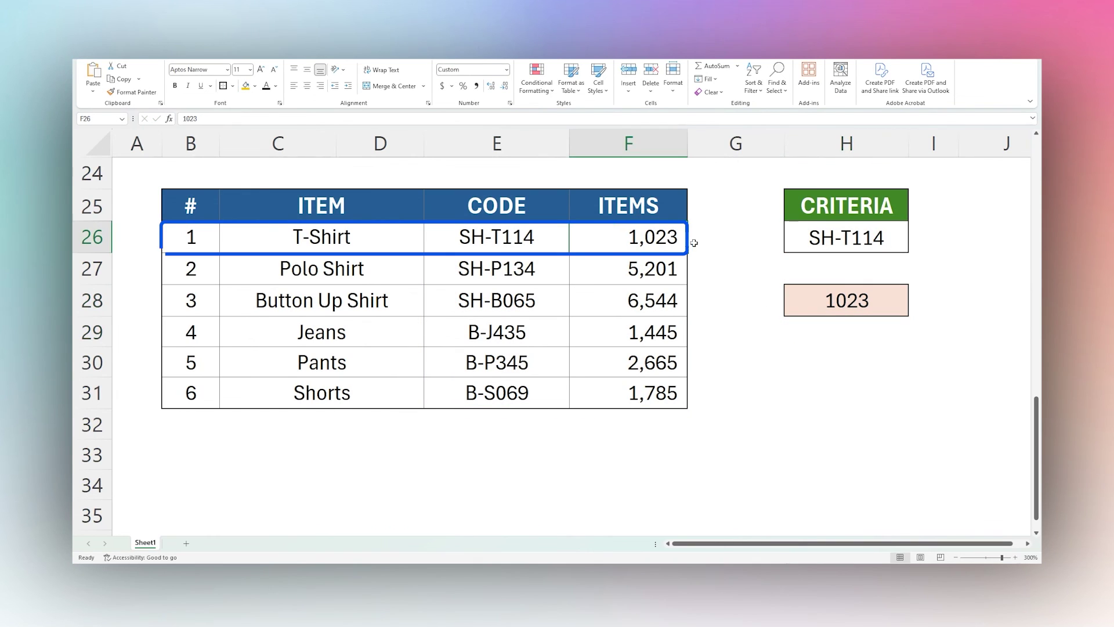
Set the H26 criteria code back to SH-P134 and compare with the Polo Shirt row
left_click(847, 239)
double_click(846, 239)
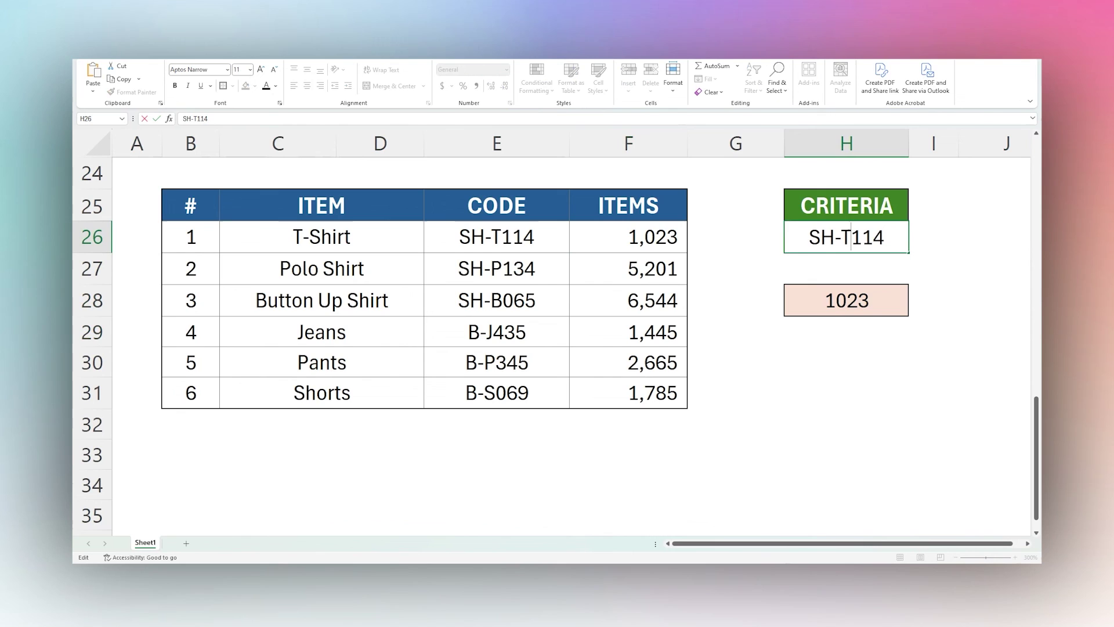
key("shift+End")
key("BackSpace")
key("BackSpace")
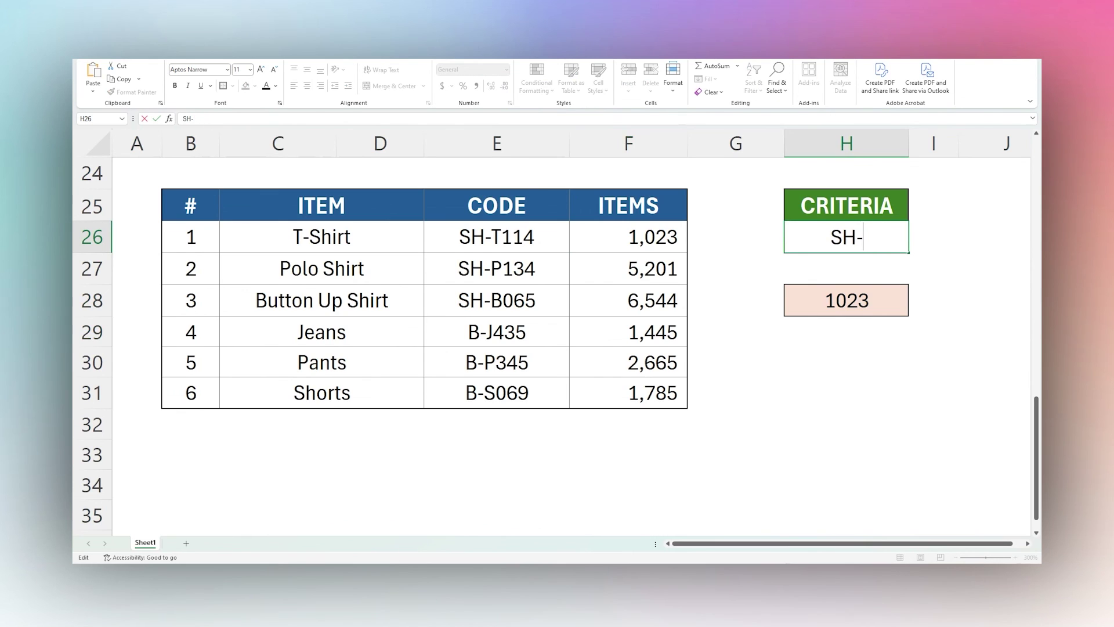
type("P134")
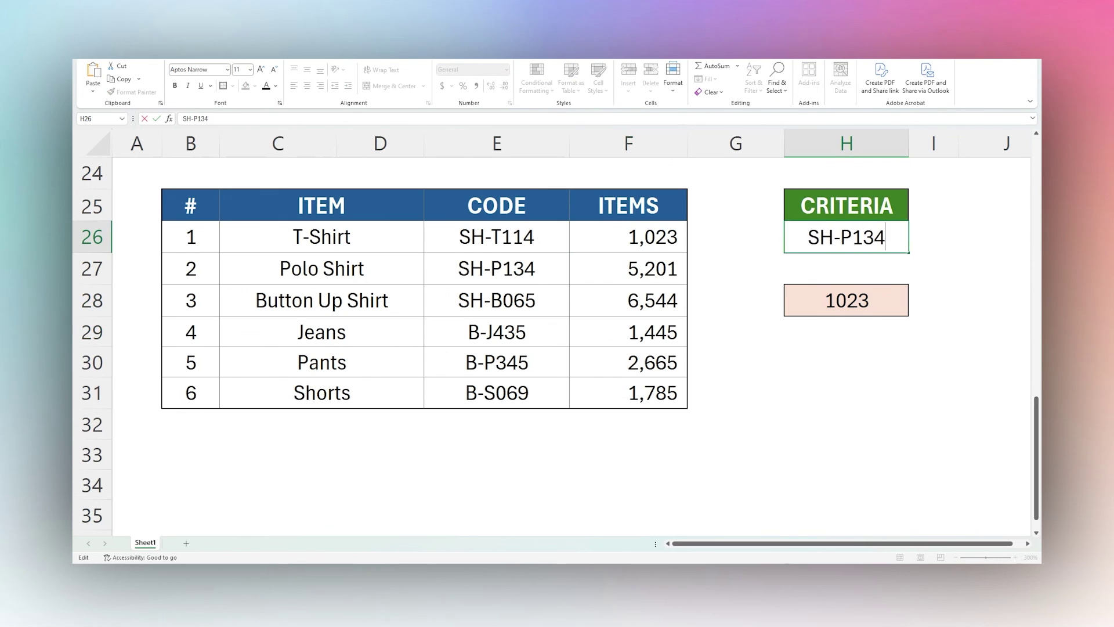
key("Return")
left_click(803, 293)
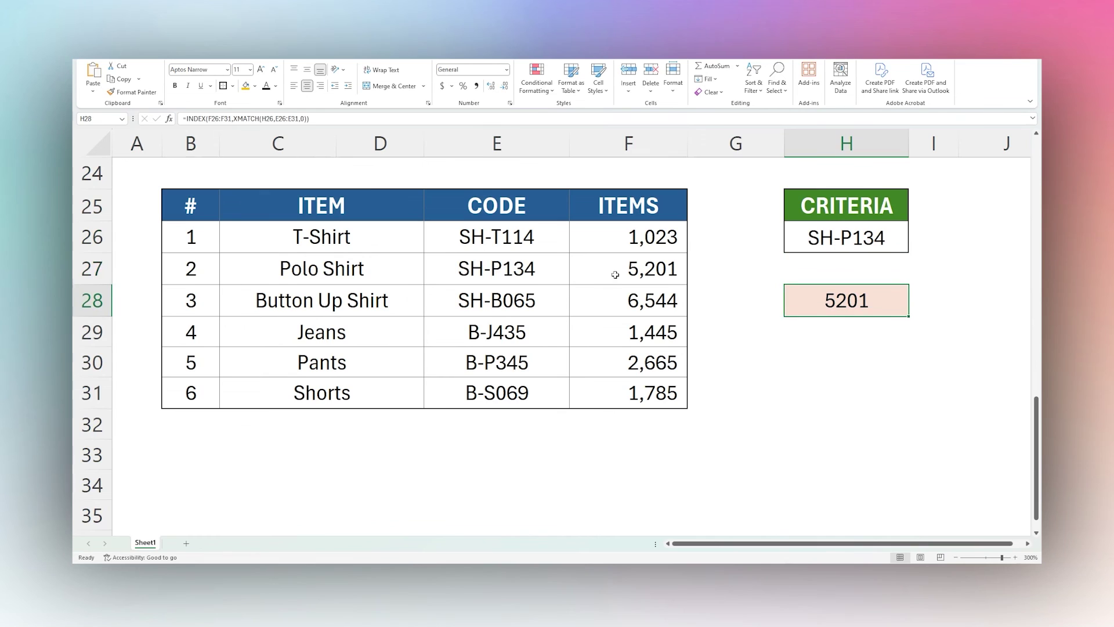
left_click_drag(614, 269, 398, 273)
Set the criteria code to B-P345 so H28 shows 2665 for Pants
left_click(855, 238)
double_click(856, 239)
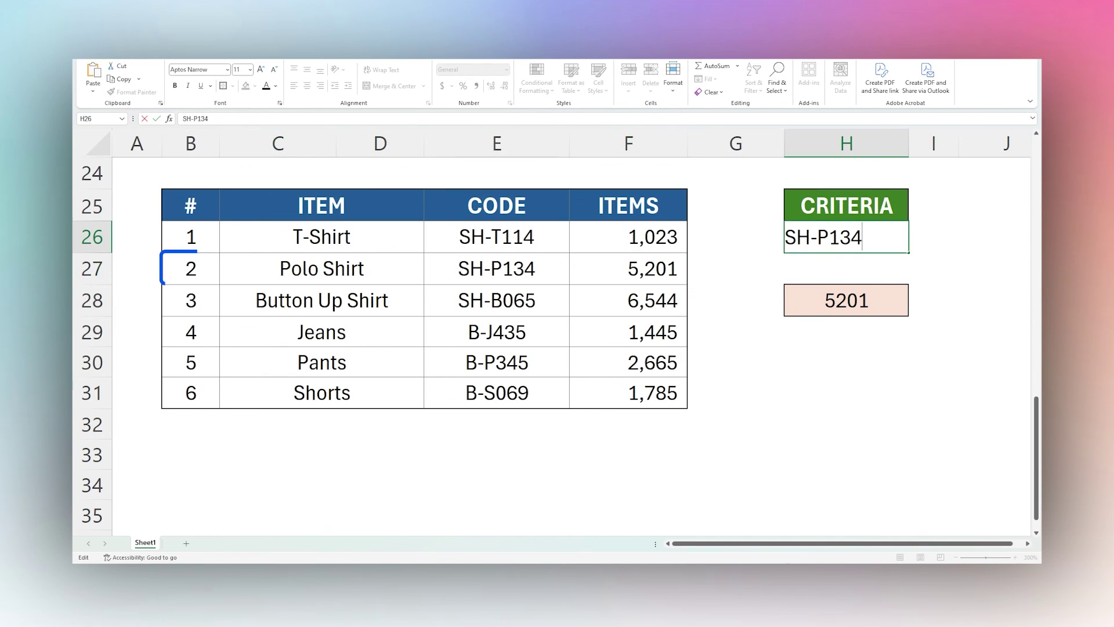
left_click_drag(863, 238, 775, 238)
type("B-")
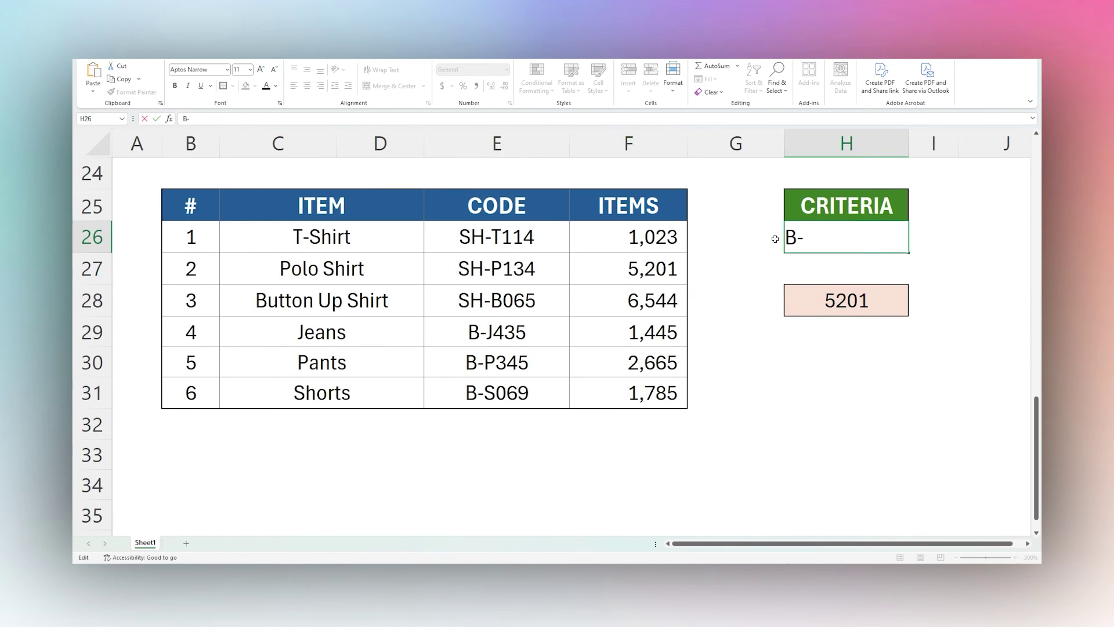
type("P345")
key("Return")
left_click(817, 290)
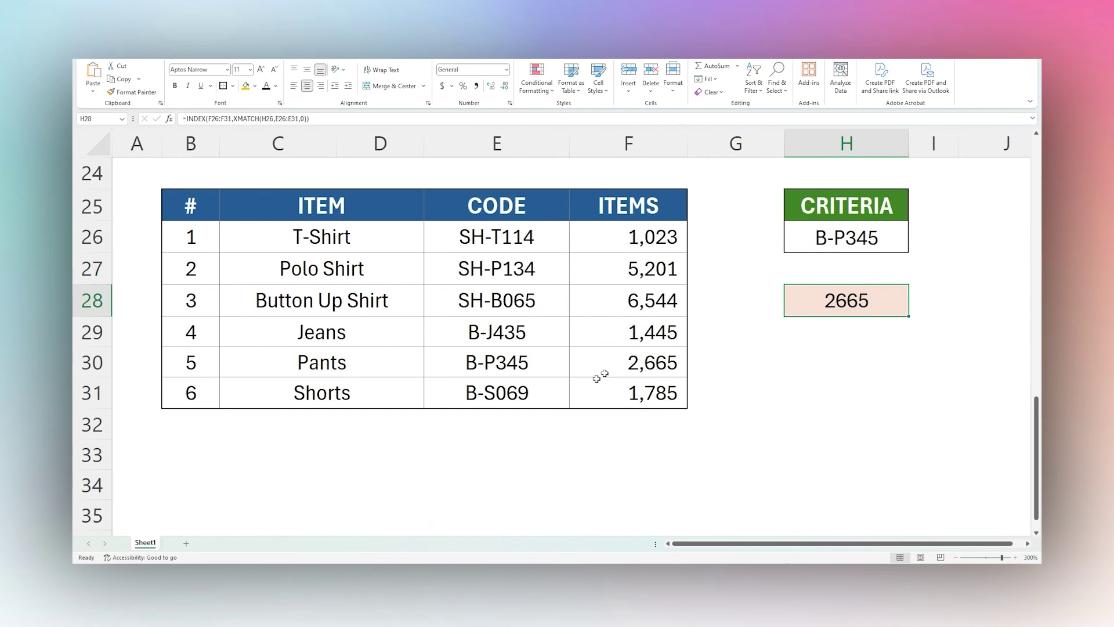
left_click_drag(622, 370, 214, 362)
left_click(835, 335)
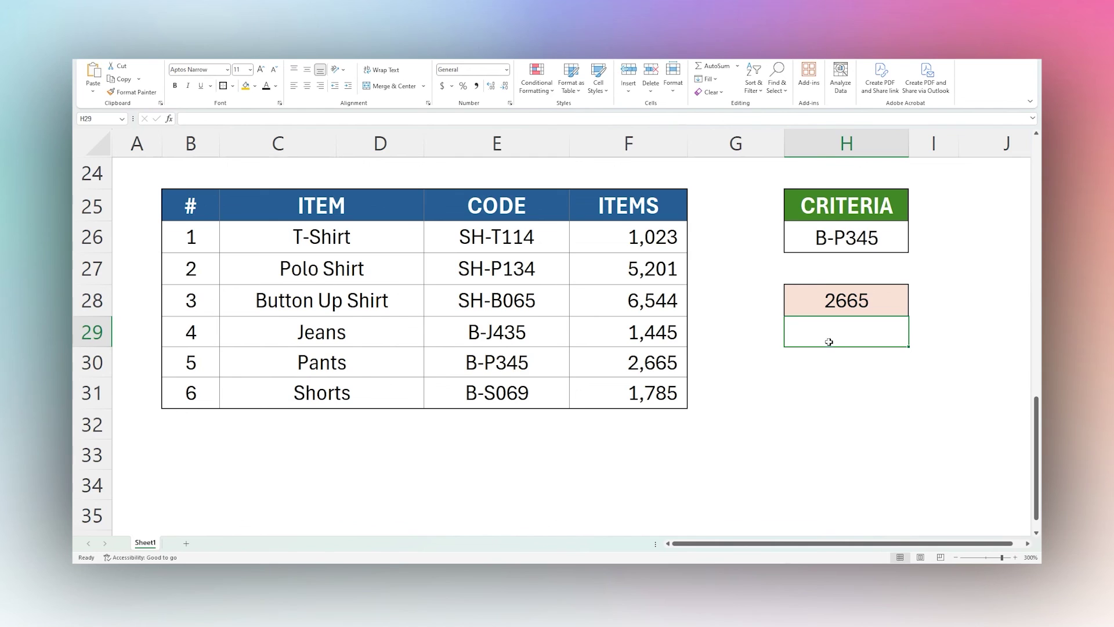
scroll(830, 348, "up", 1)
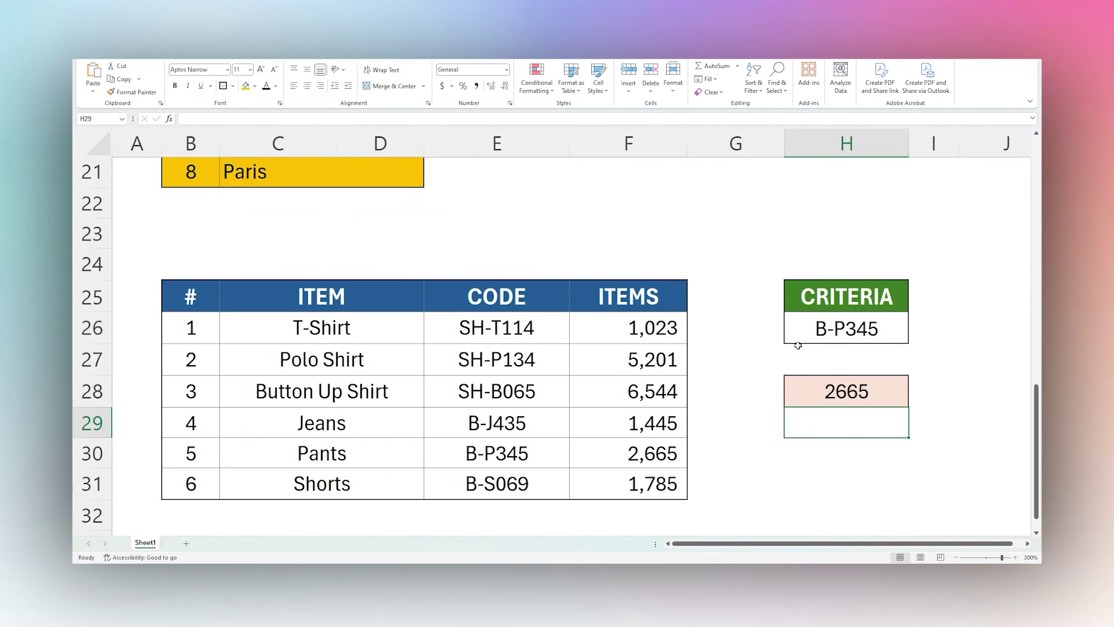
scroll(813, 347, "down", 1)
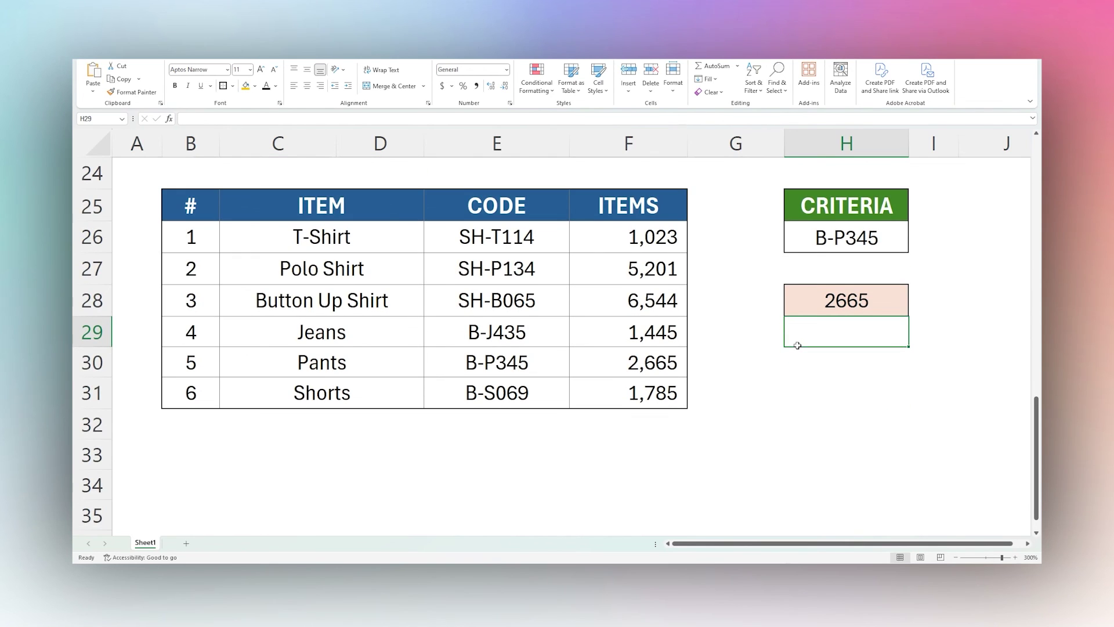
scroll(753, 373, "up", 1)
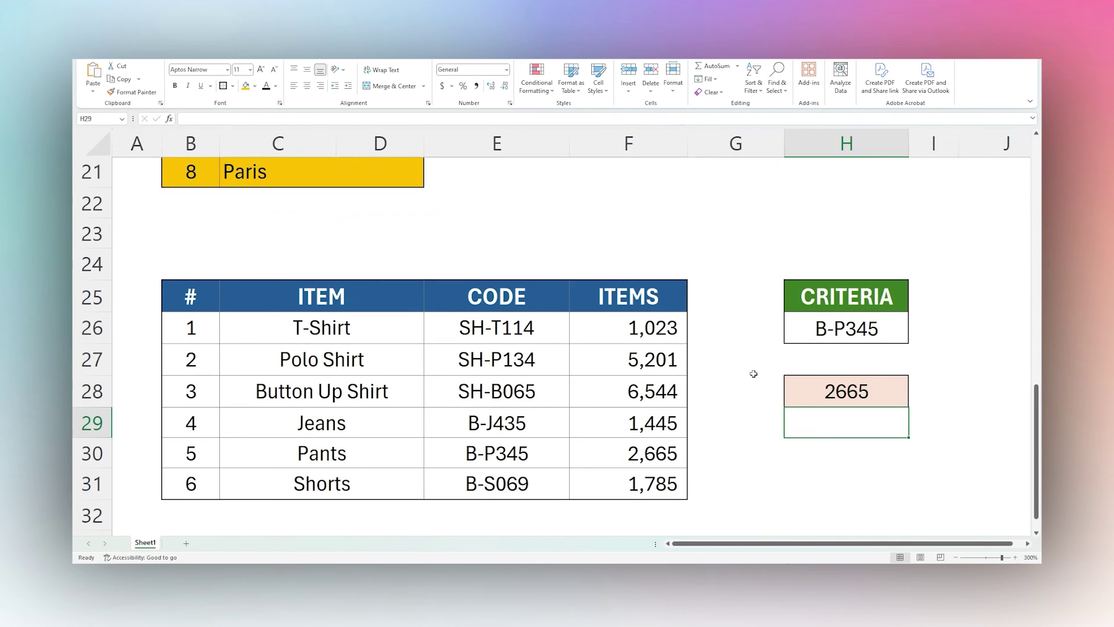
scroll(753, 374, "down", 1)
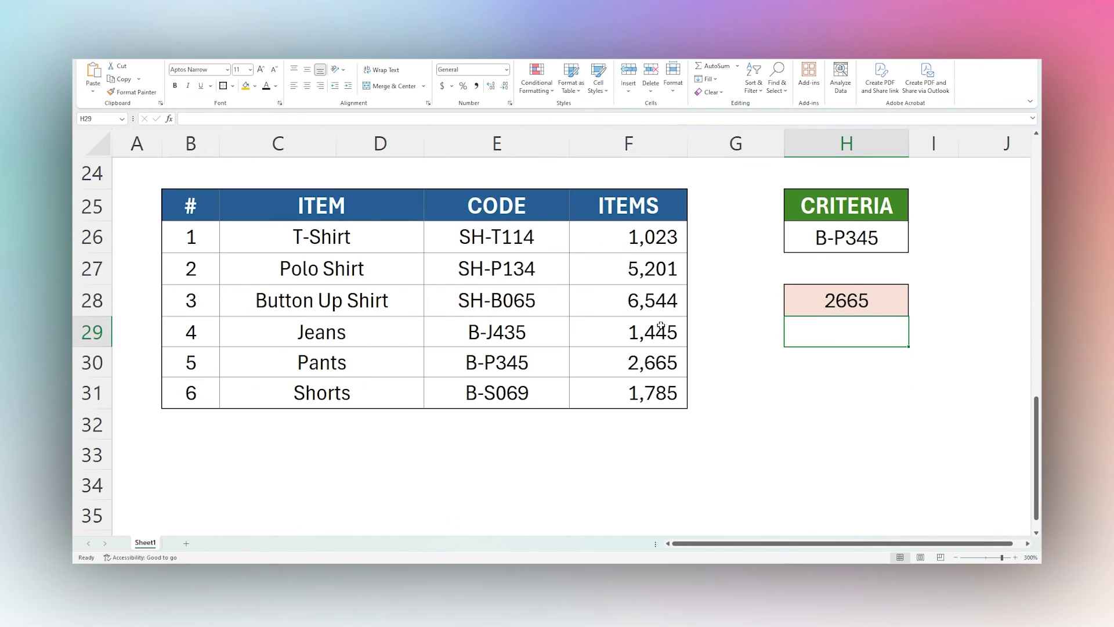
left_click_drag(195, 239, 611, 396)
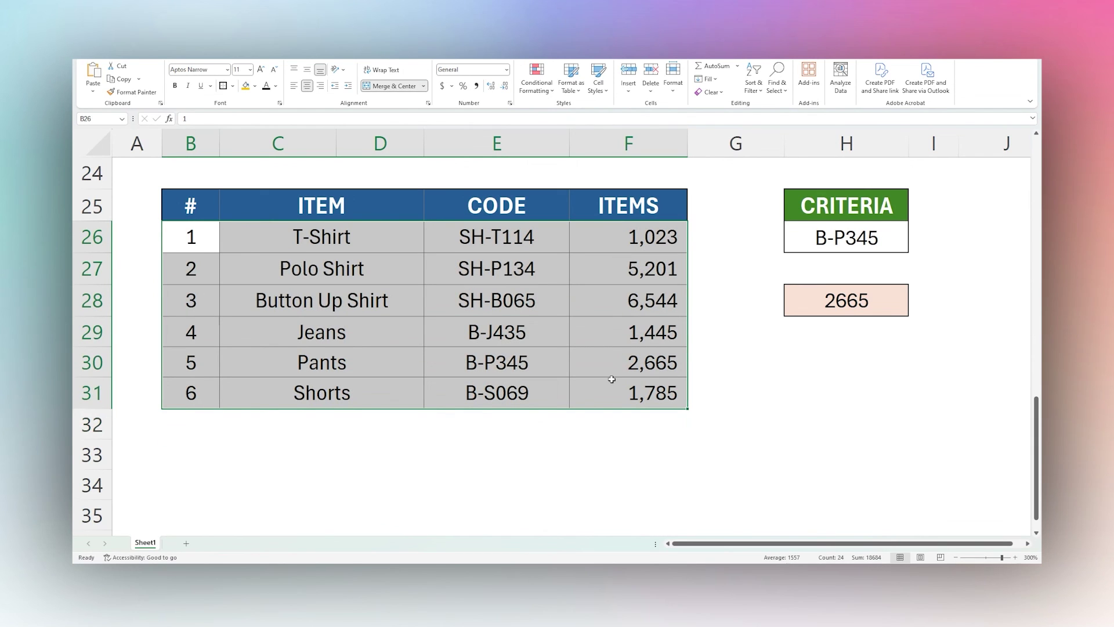
scroll(612, 379, "up", 3)
scroll(612, 379, "down", 3)
left_click(576, 441)
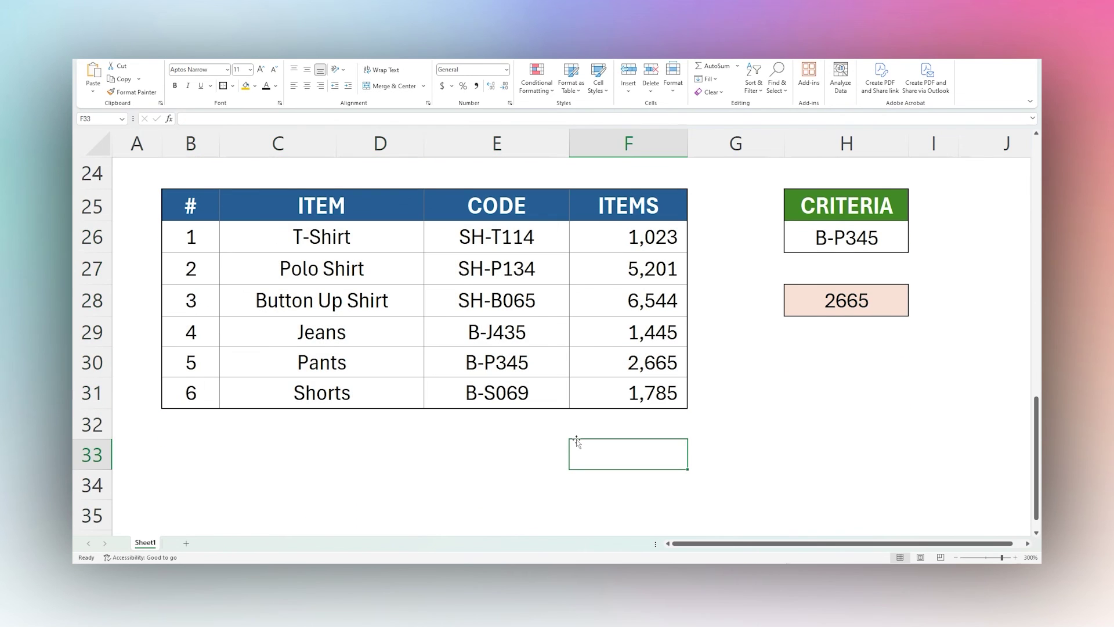